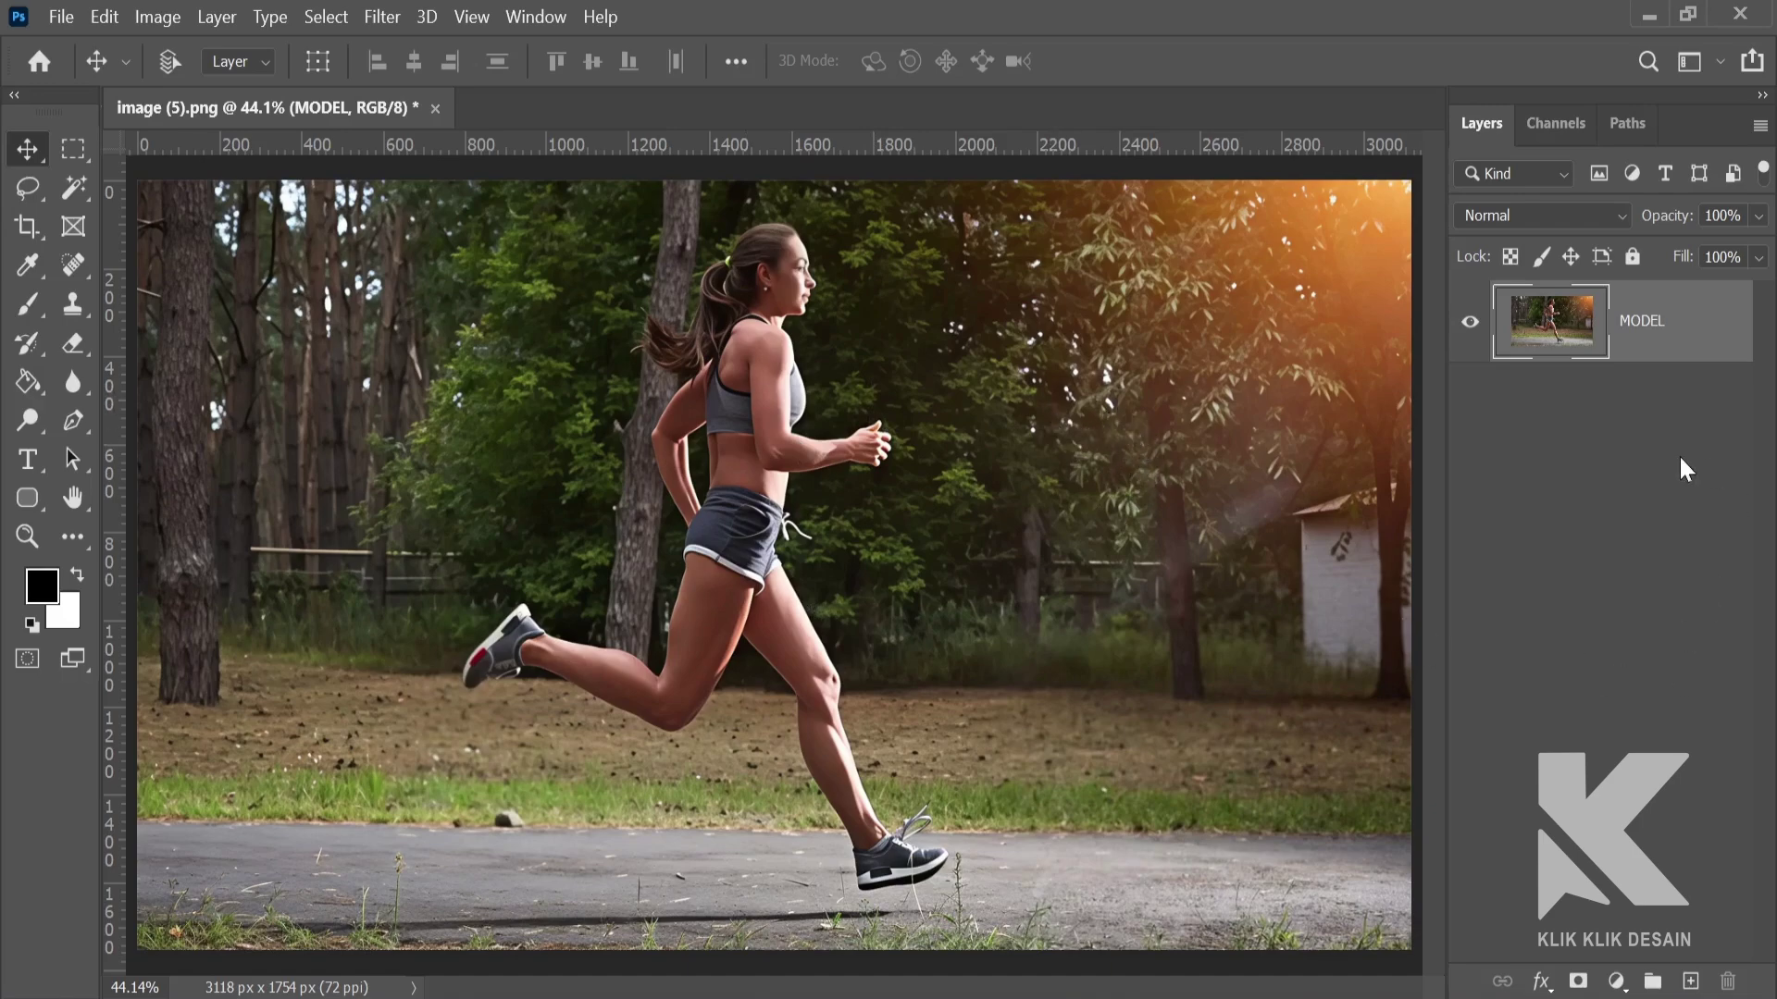
# Duplicate the MODEL layer and hide the duplicate
pyautogui.moveTo(1657, 359); pyautogui.dragTo(1685, 968)
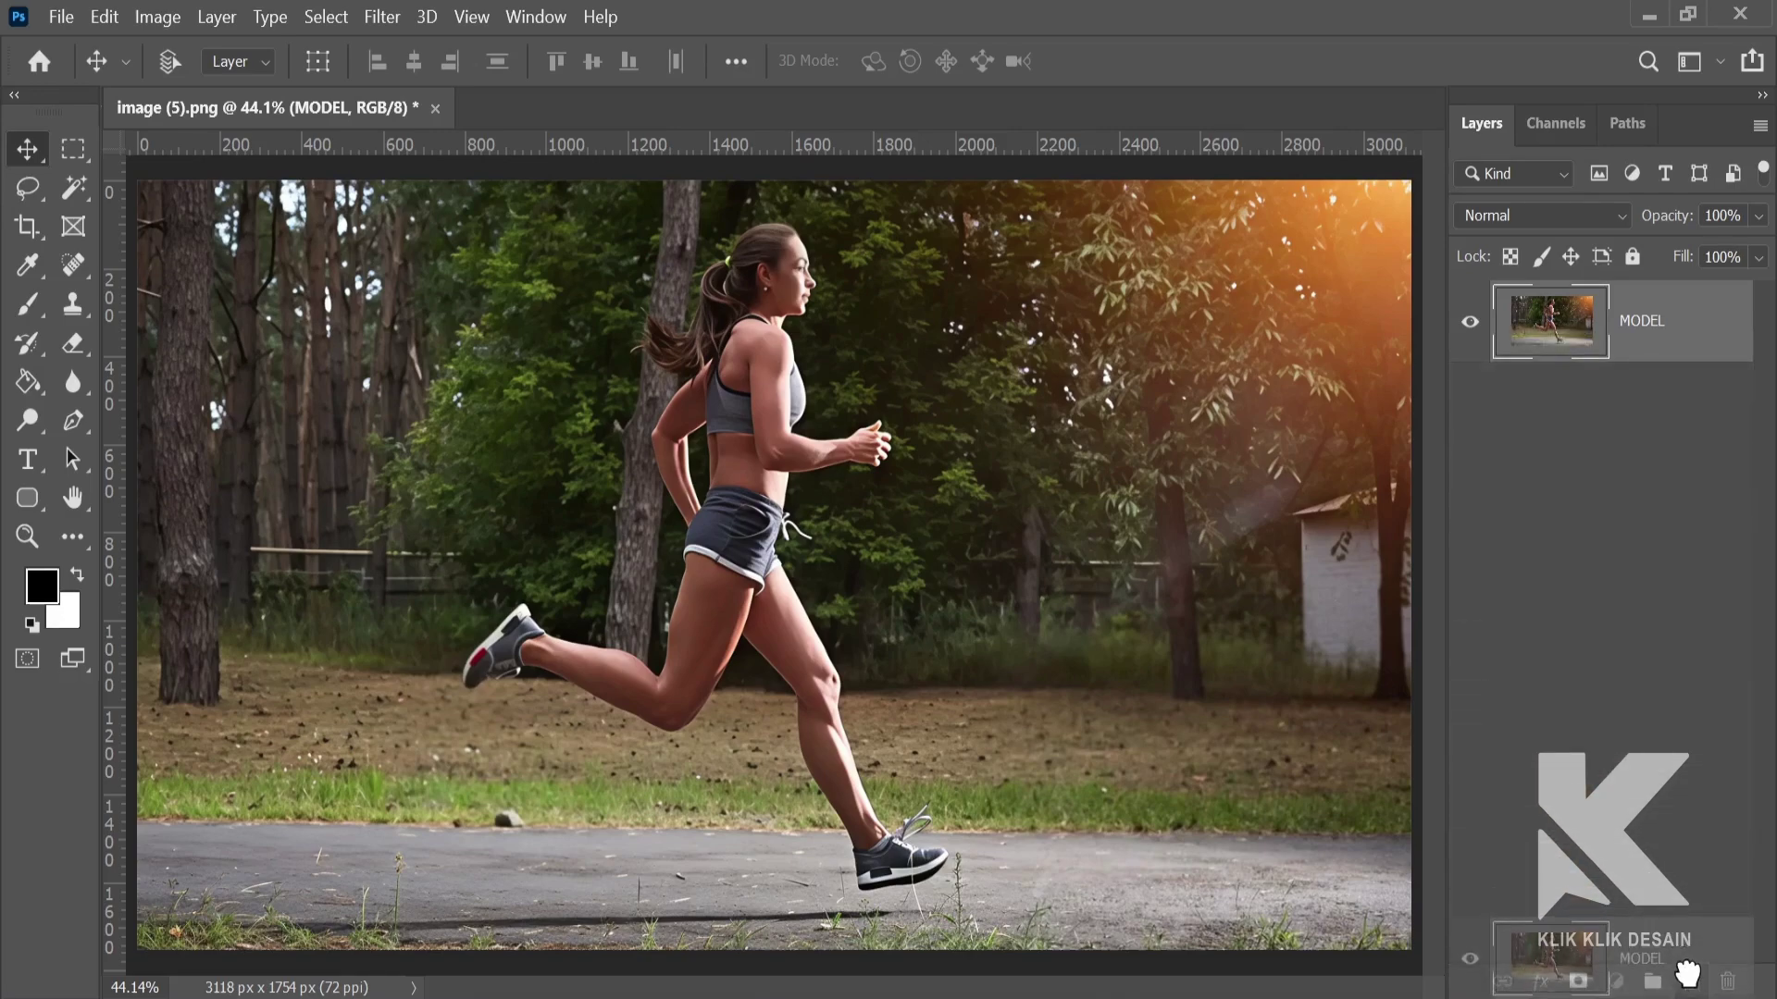
pyautogui.moveTo(1686, 973); pyautogui.dragTo(1690, 979)
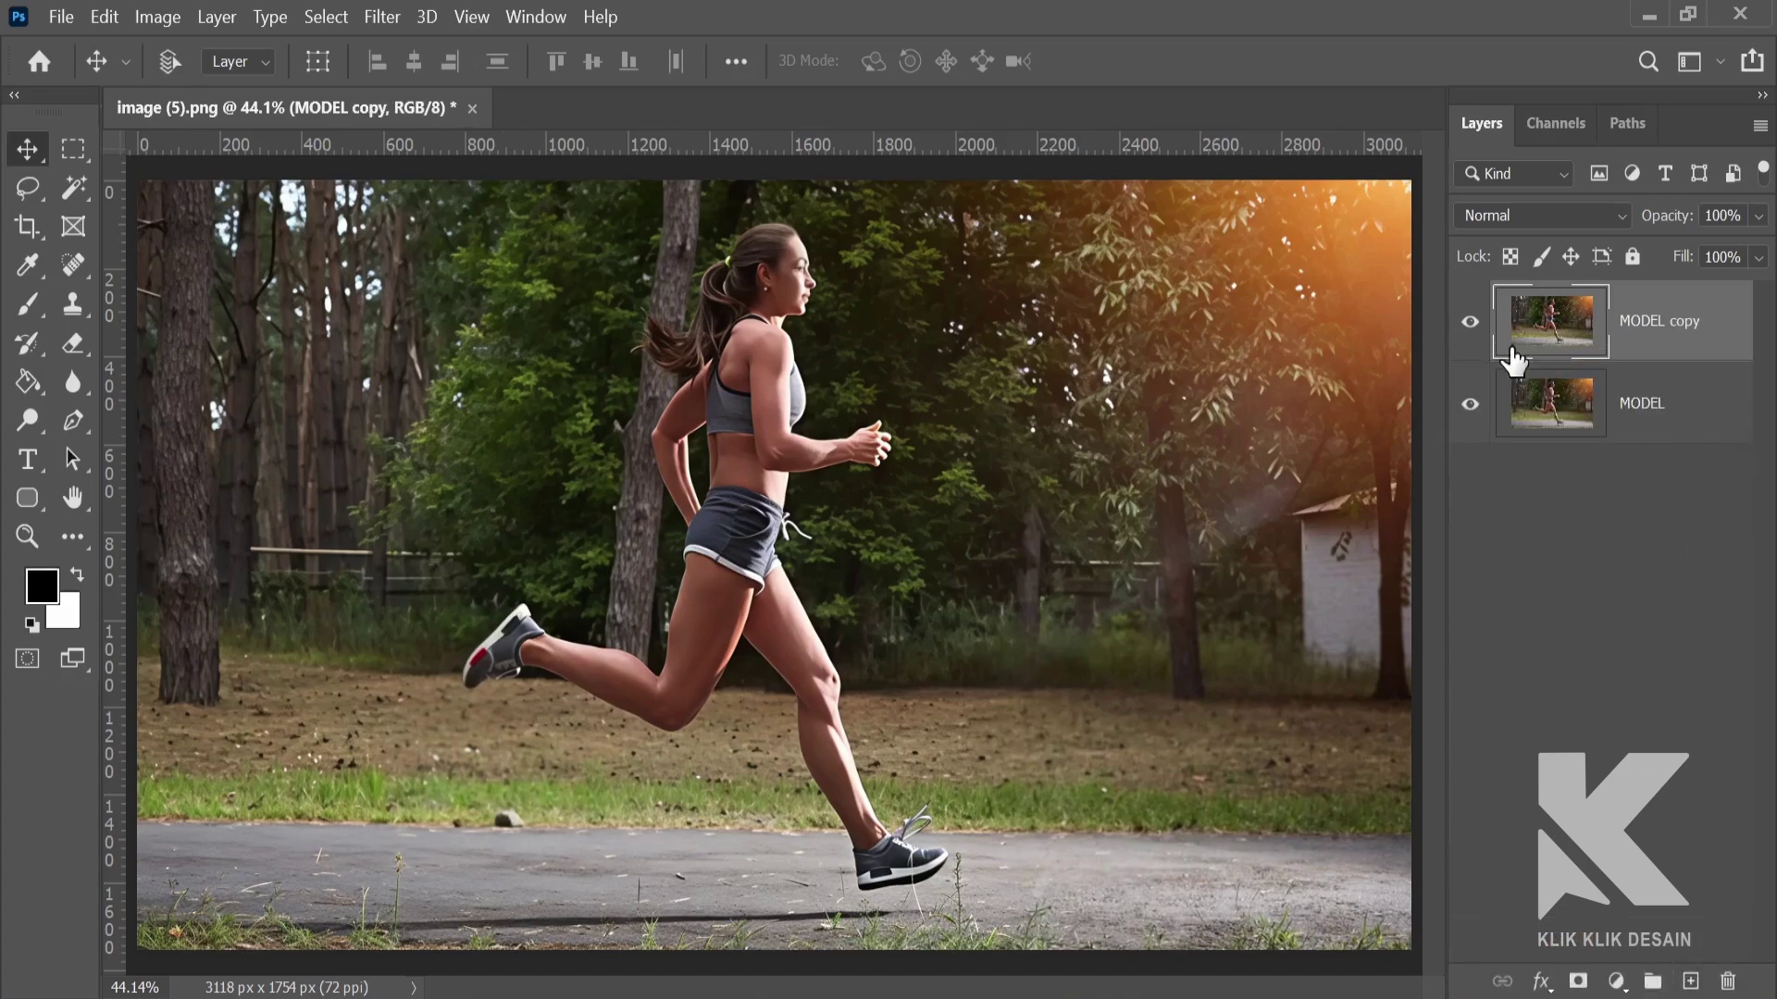
pyautogui.click(1471, 325)
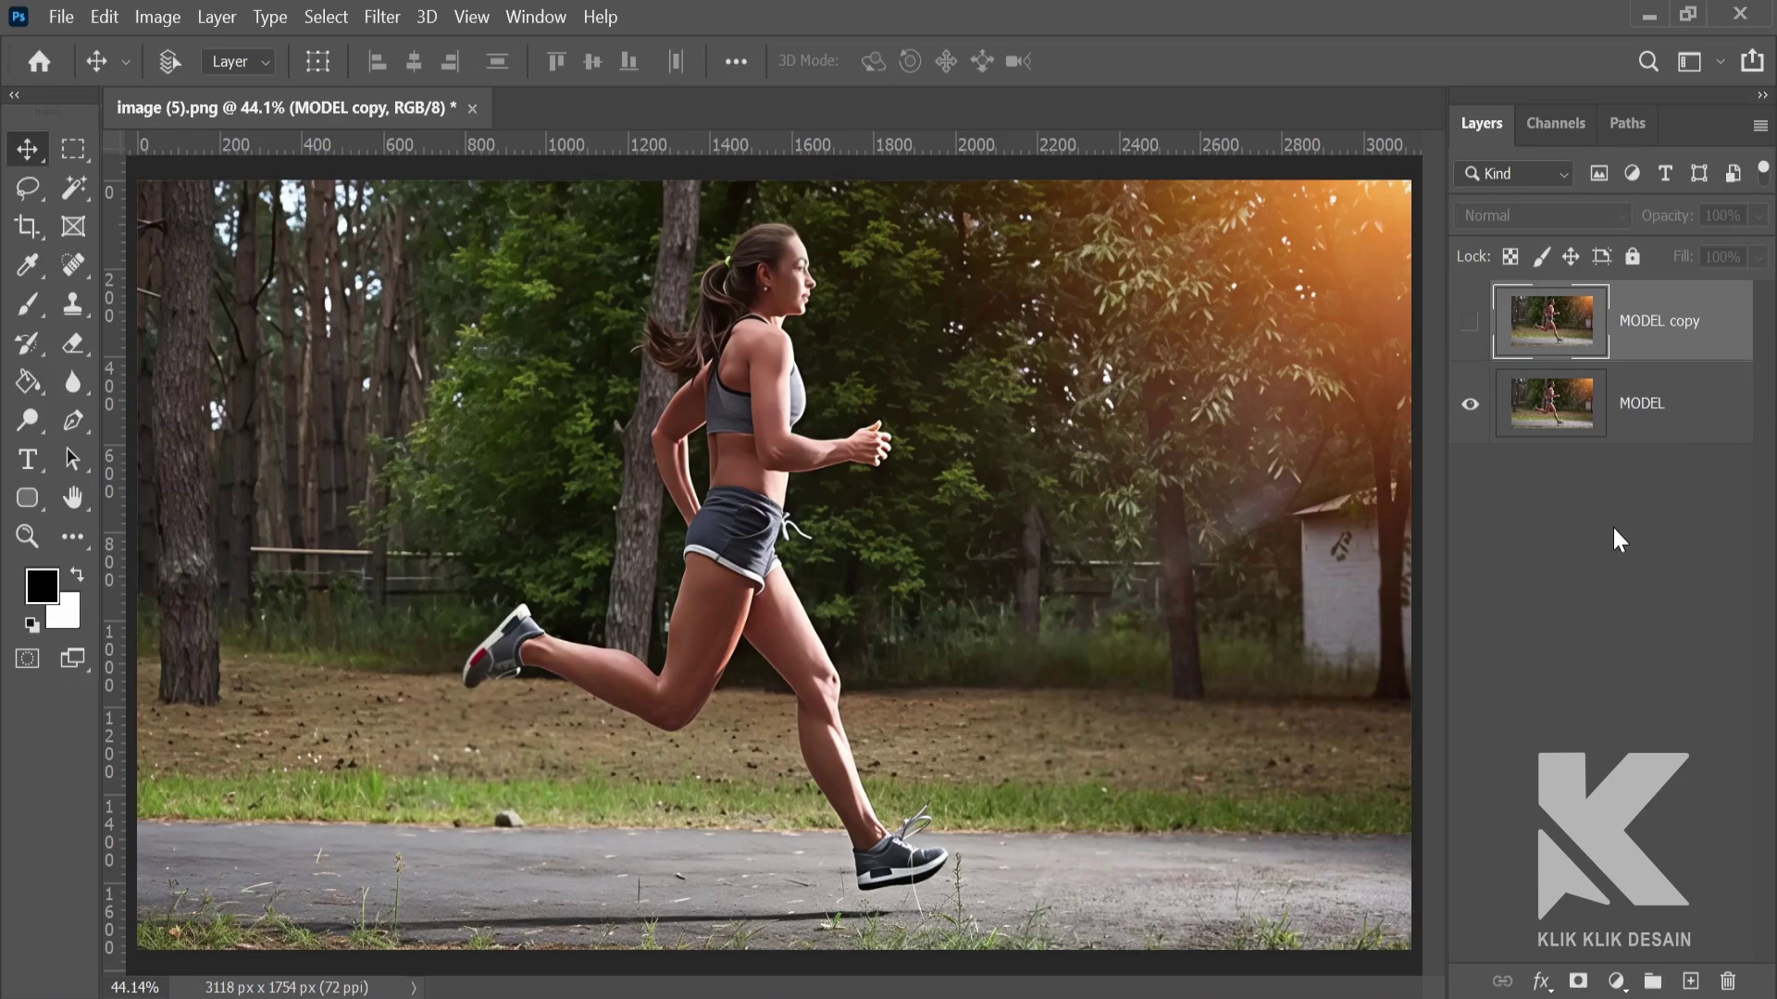
# Select the running woman on the original MODEL layer with the Select Subject quick action
pyautogui.click(1680, 433)
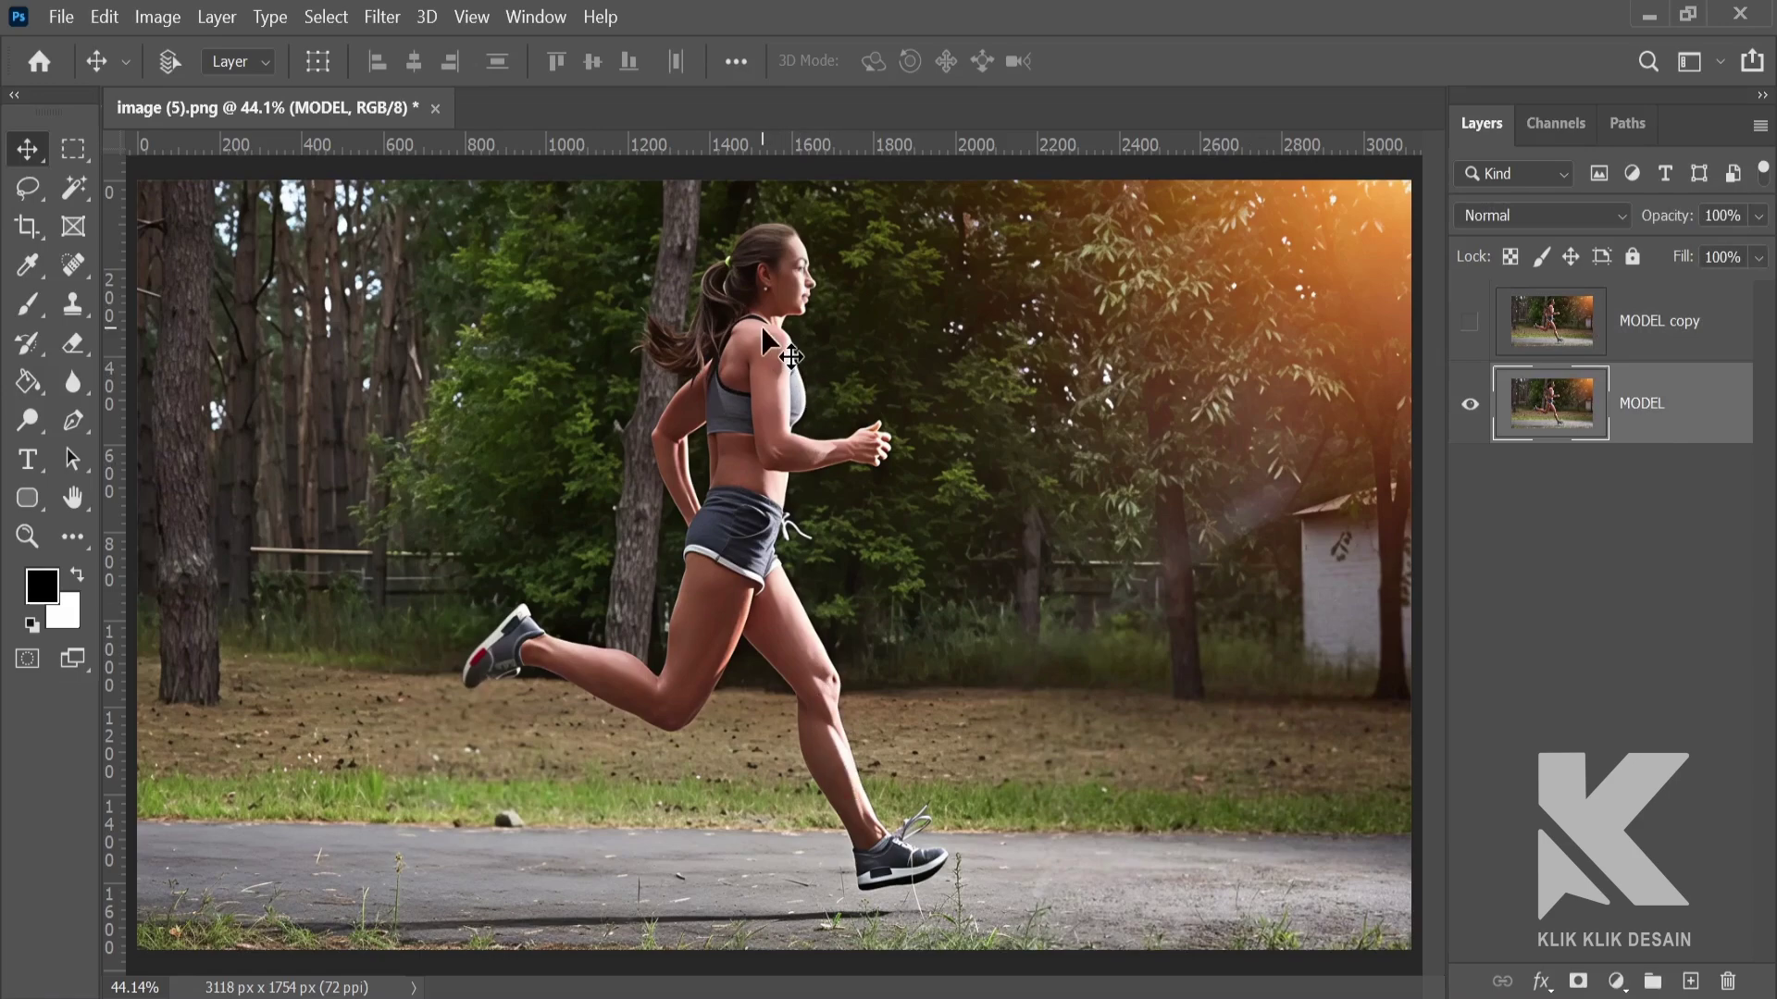
pyautogui.click(33, 191)
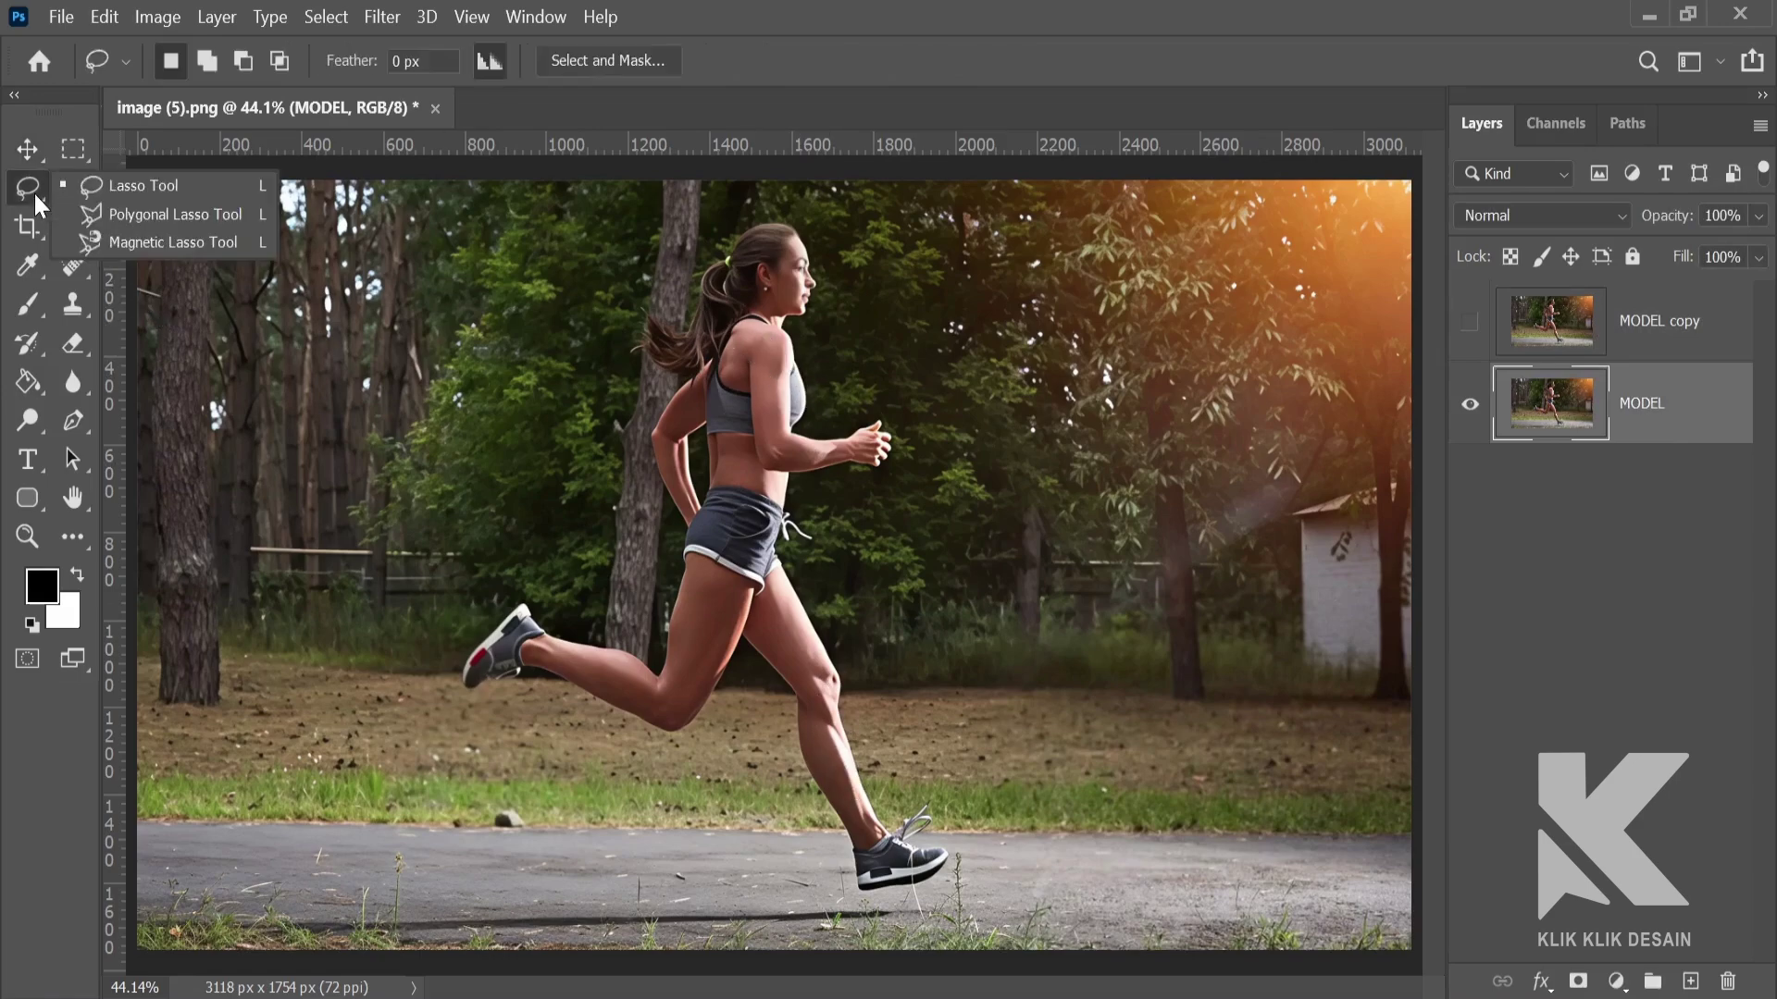
pyautogui.click(189, 238)
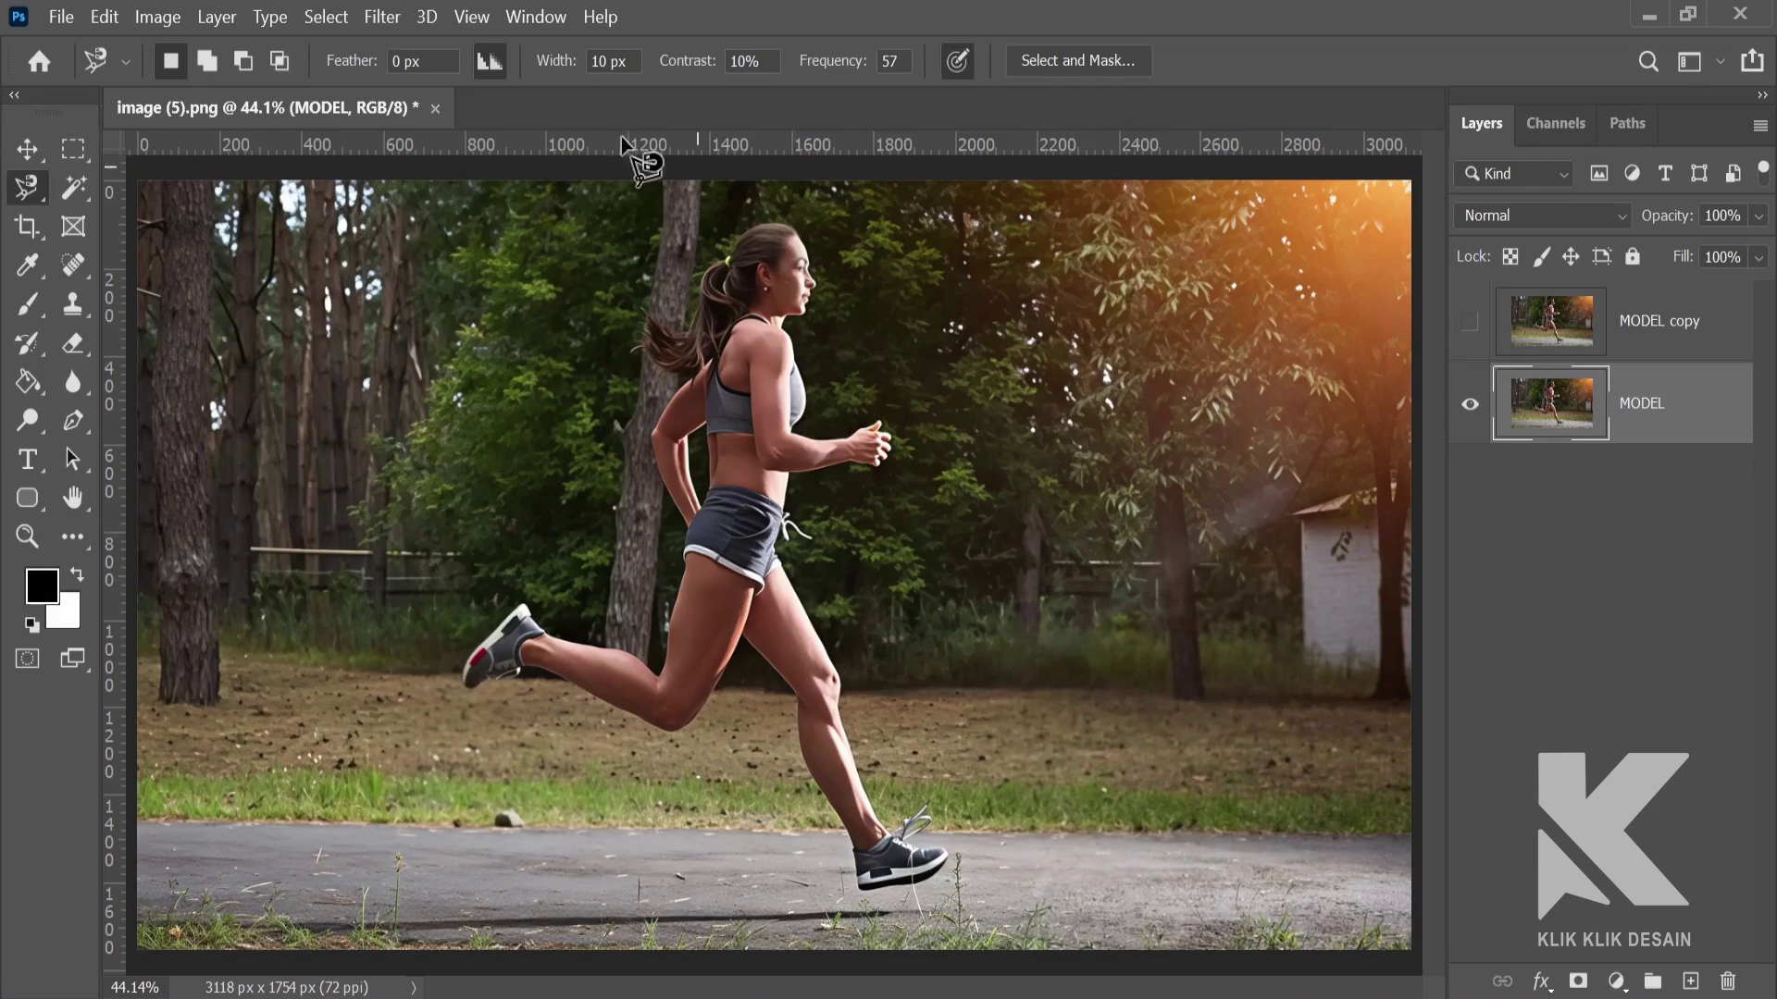
pyautogui.click(548, 20)
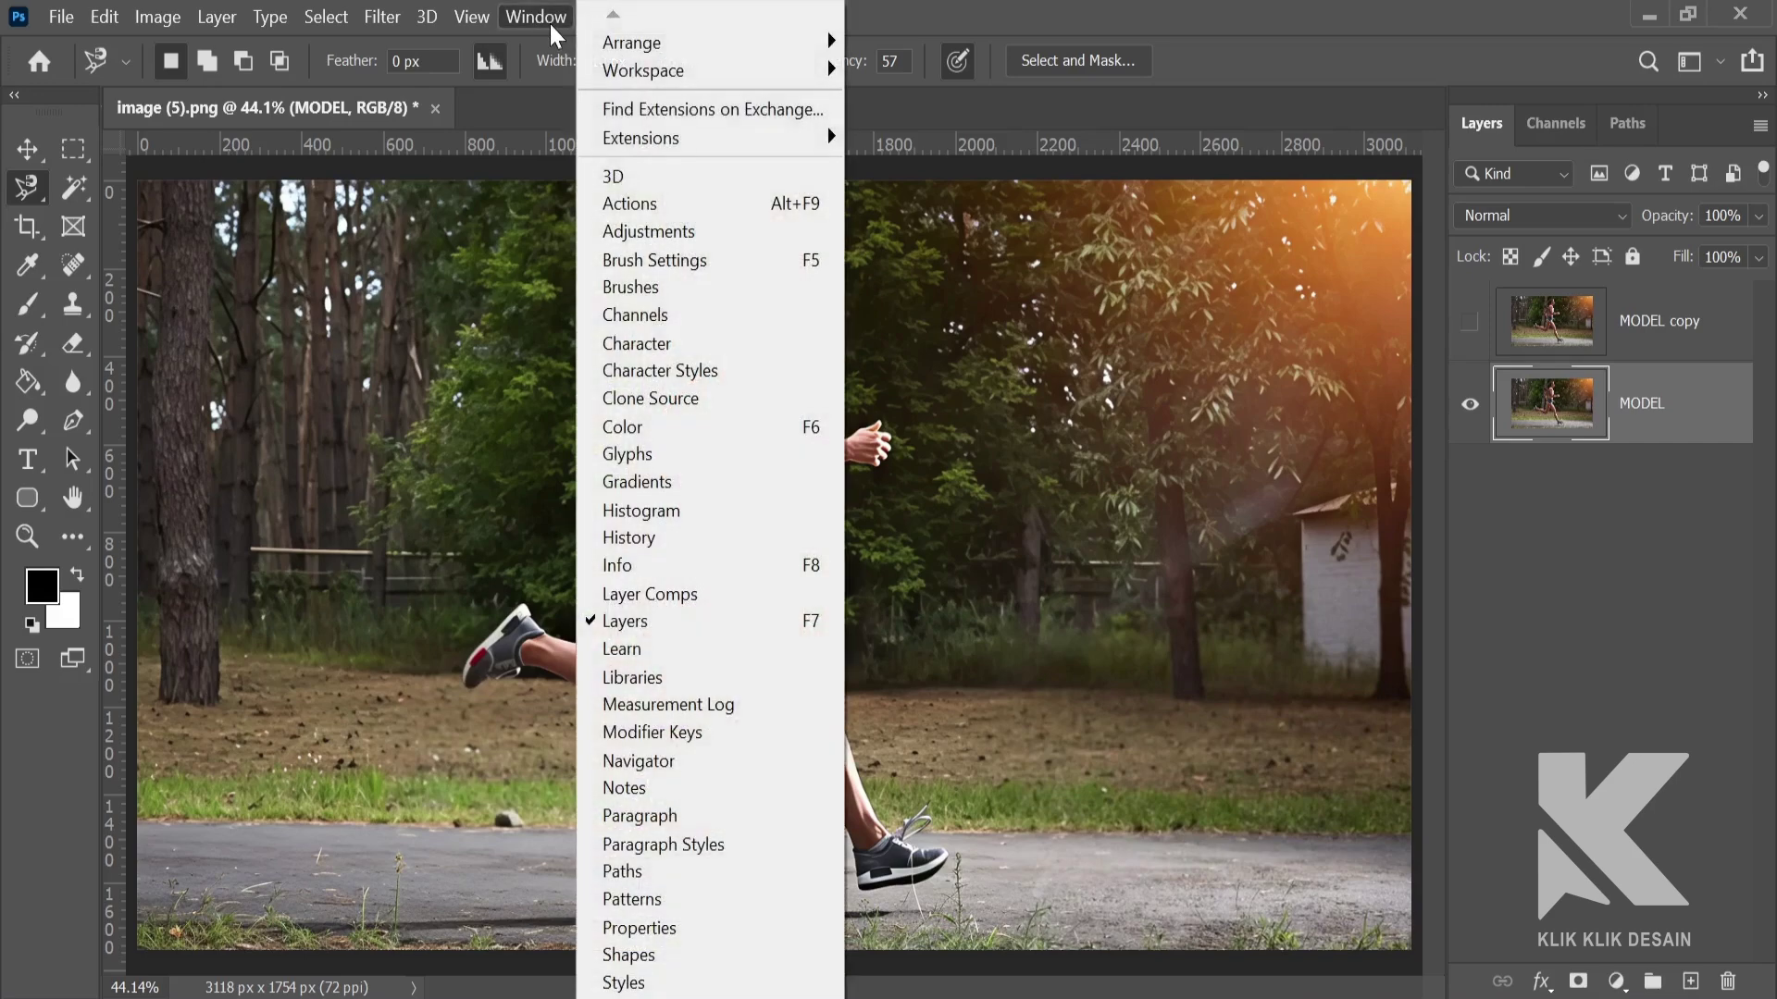
pyautogui.click(784, 930)
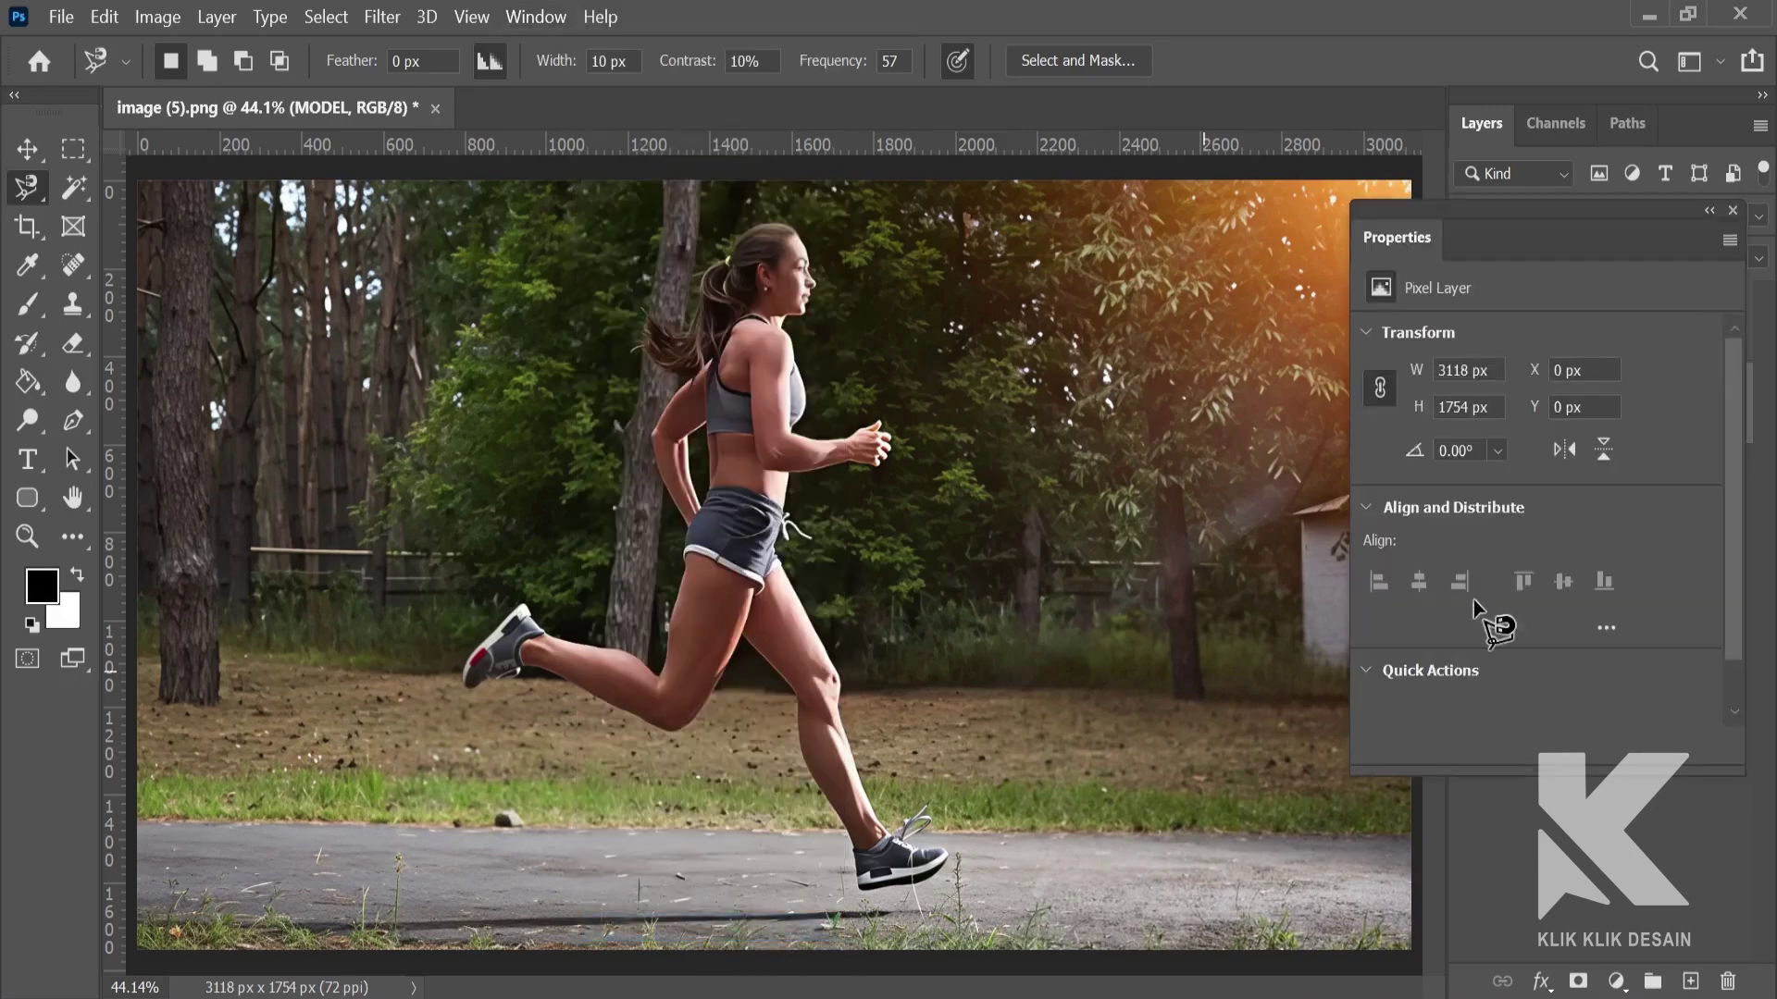
pyautogui.scroll(-1, 1526, 601)
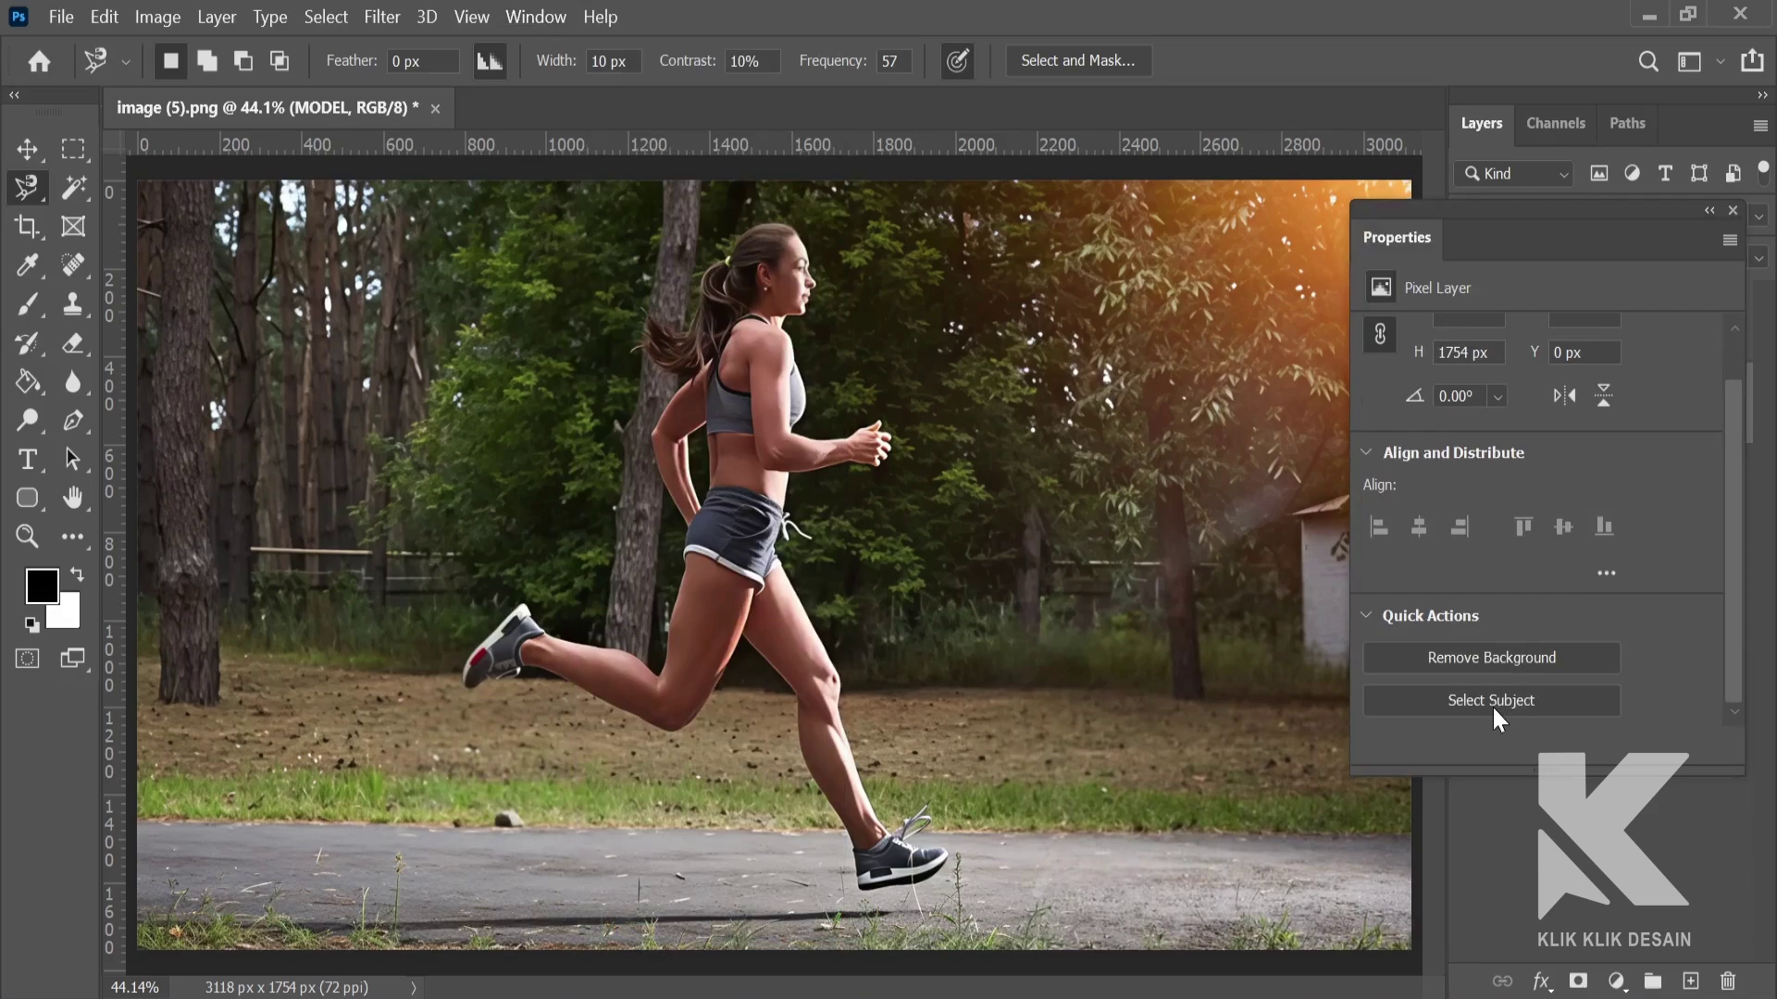
pyautogui.click(1494, 709)
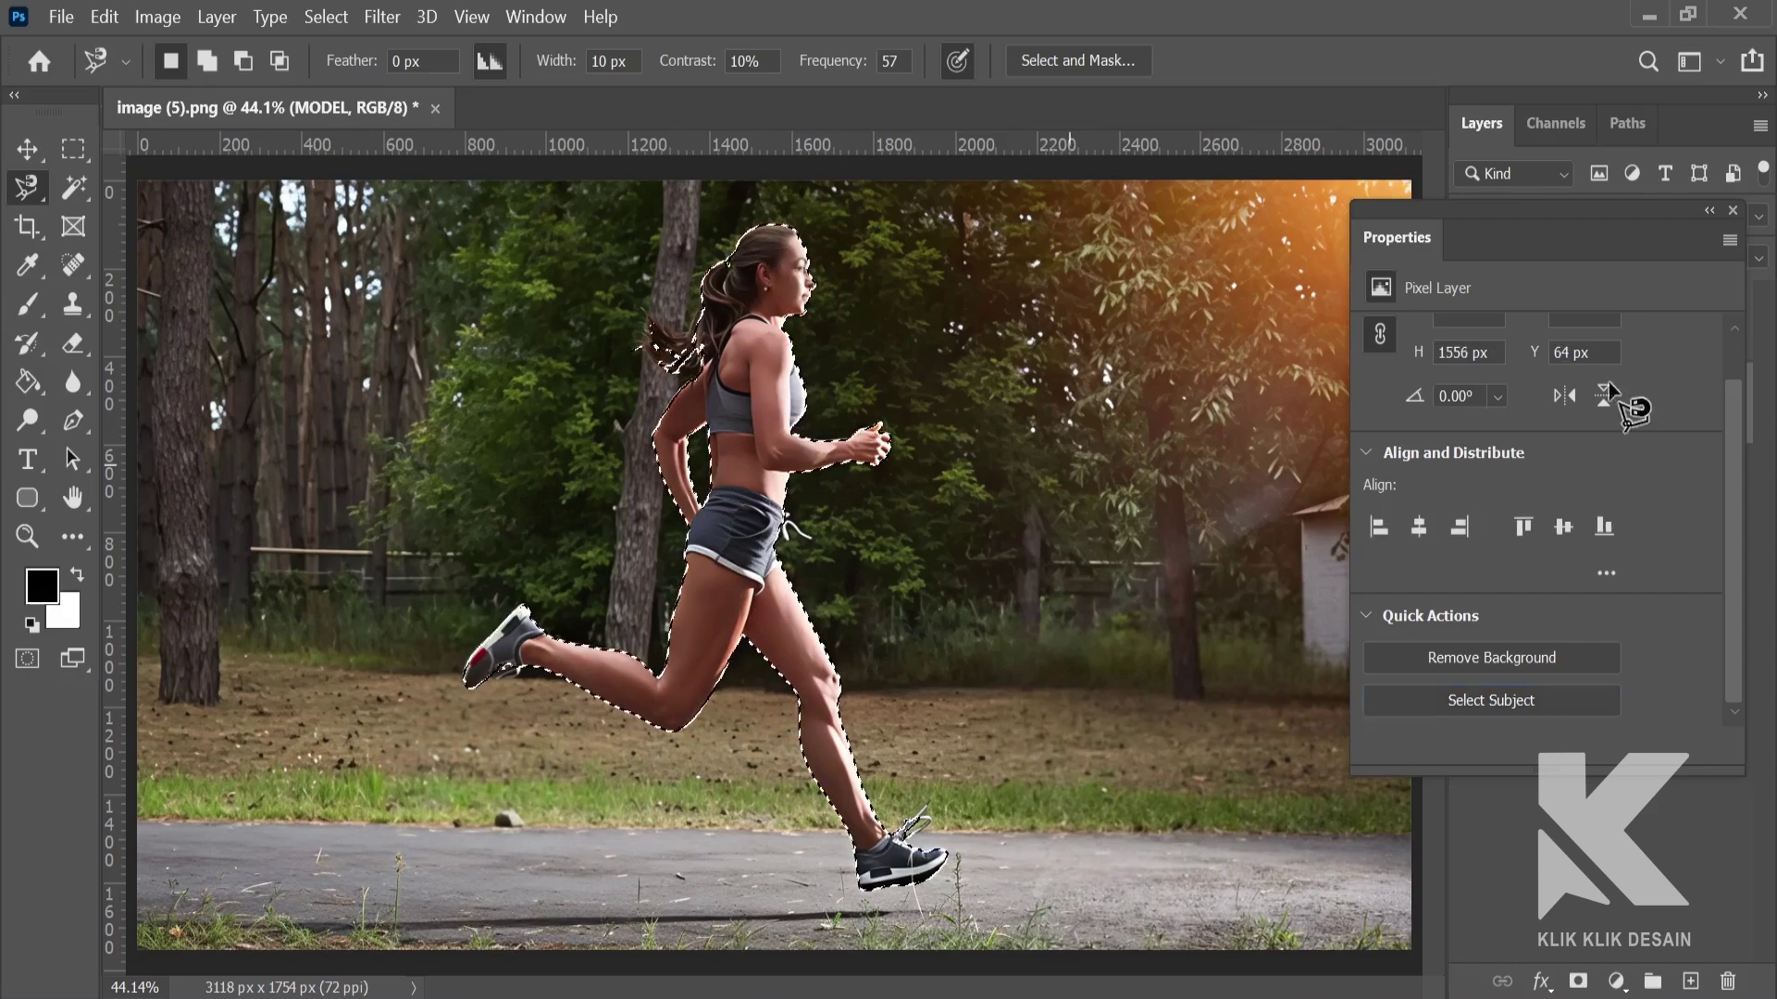
# Expand the selection around the runner by 25 pixels
pyautogui.scroll(5, 902, 862)
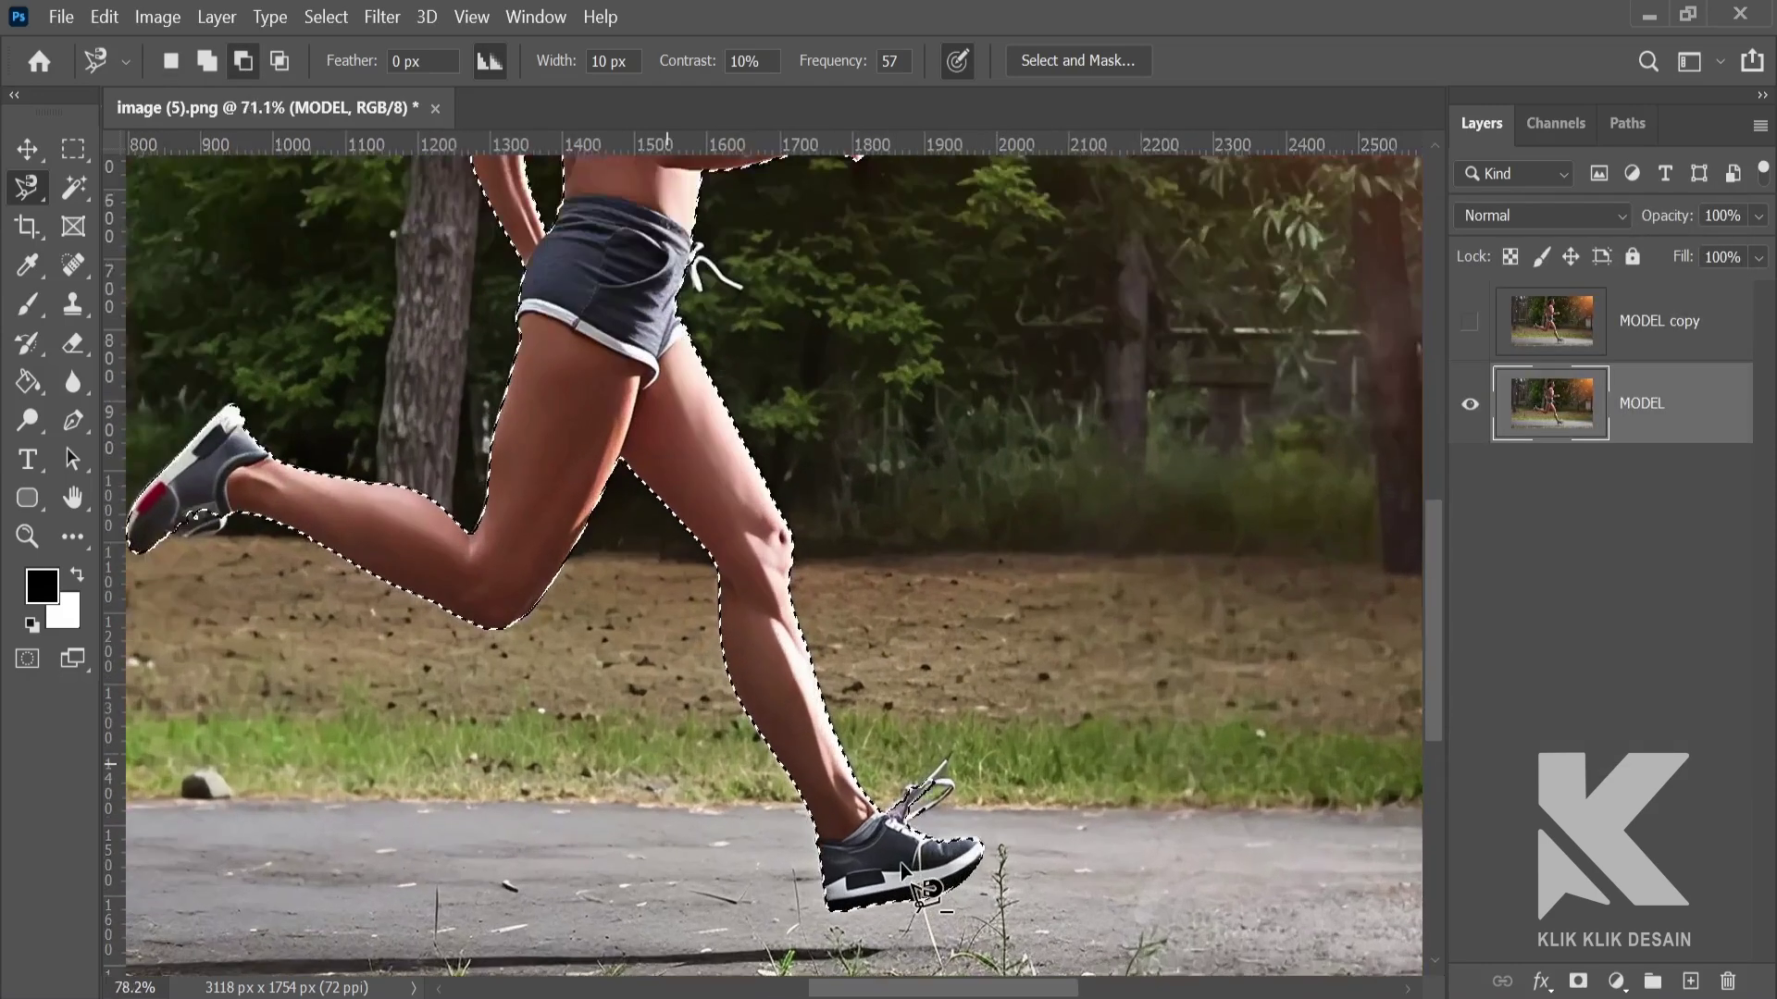
pyautogui.scroll(-5, 900, 796)
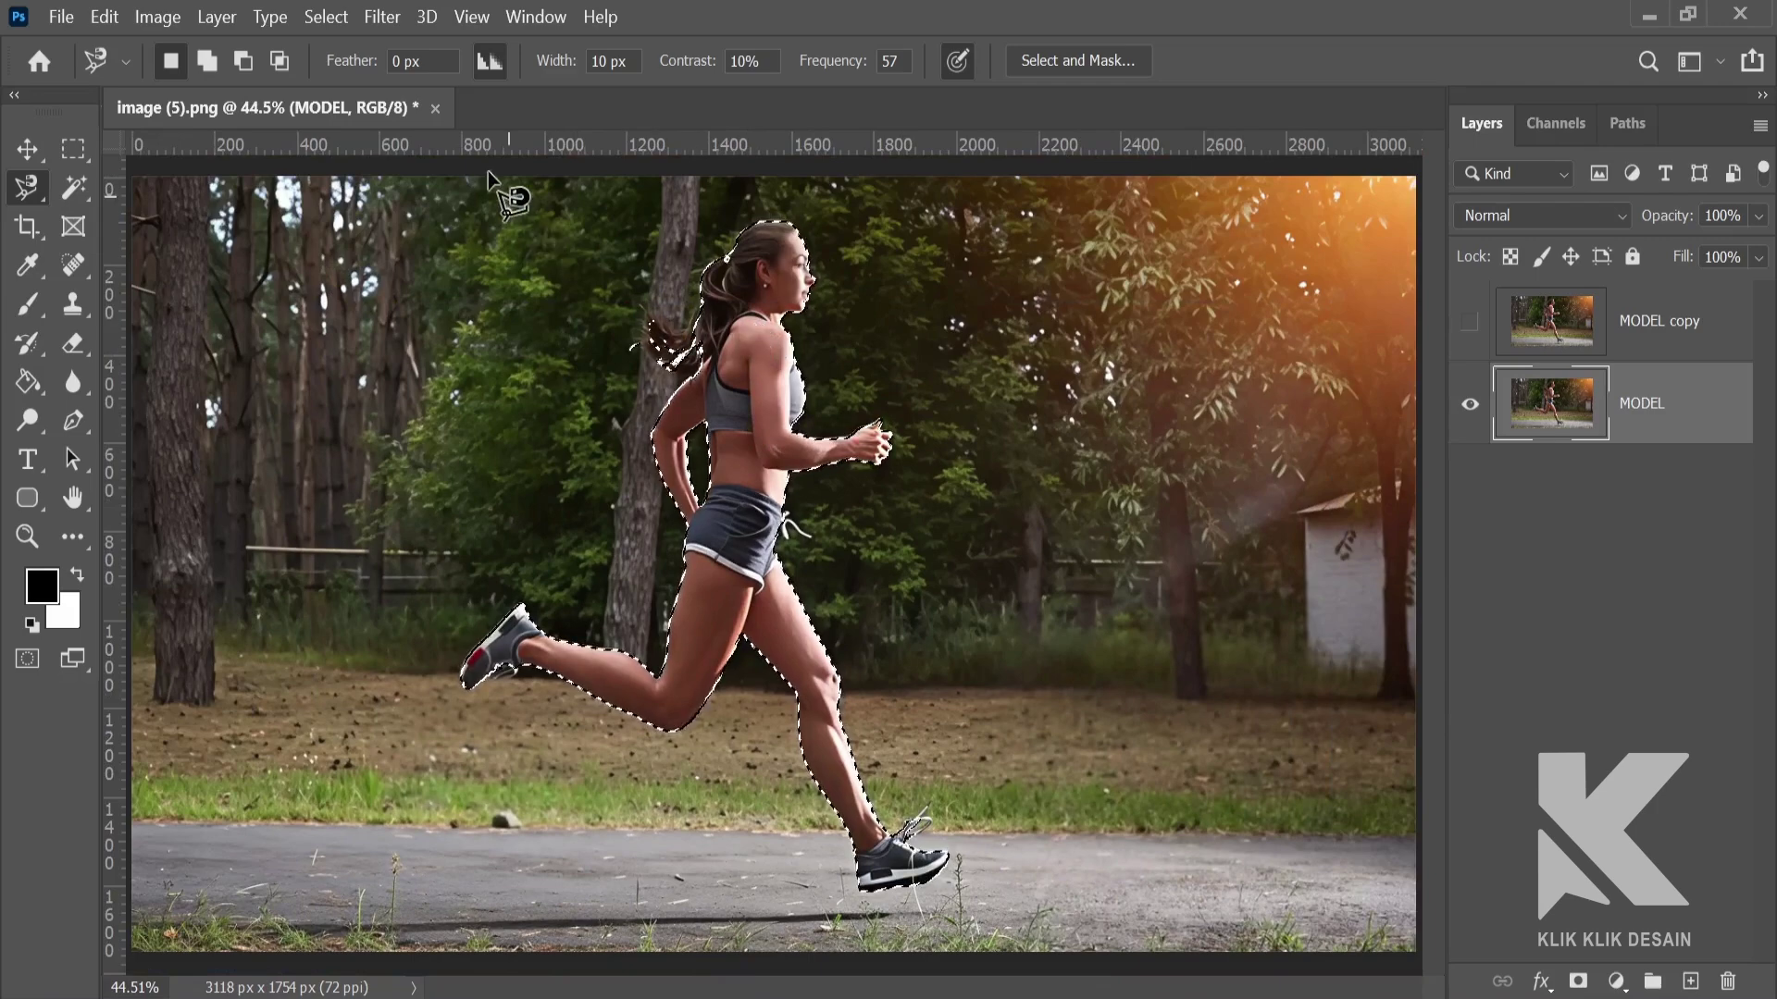
pyautogui.click(327, 18)
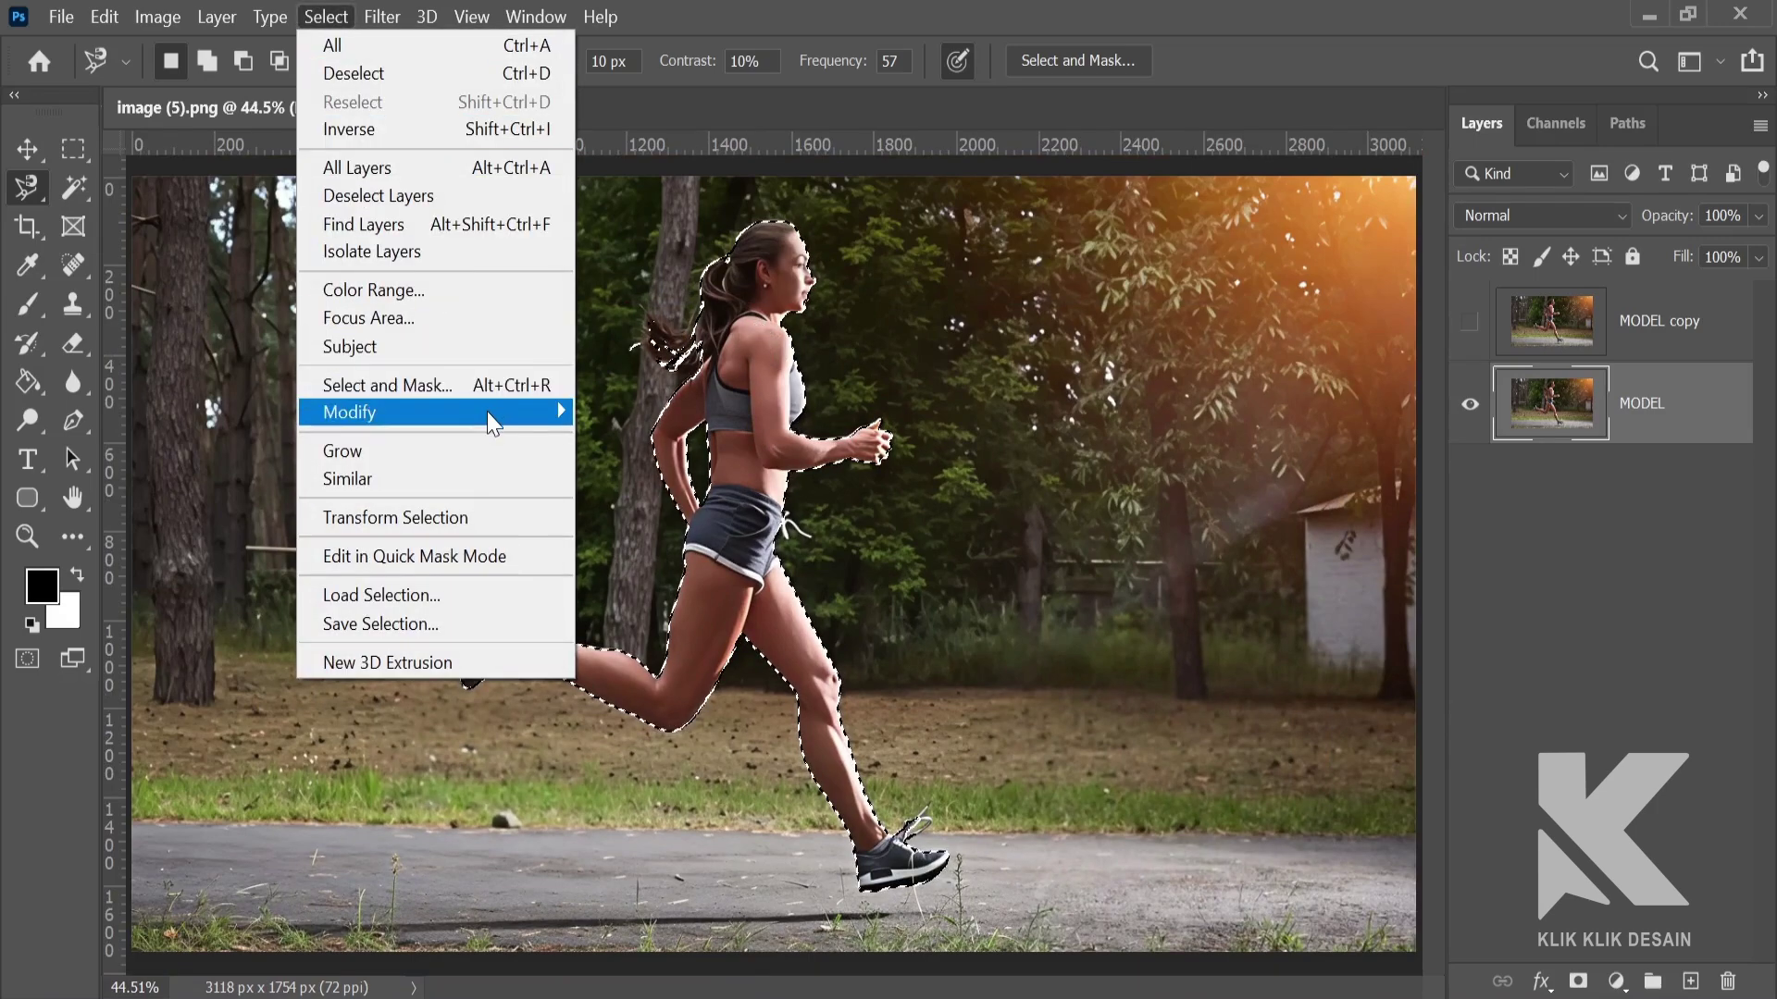
pyautogui.moveTo(493, 411)
pyautogui.click(639, 469)
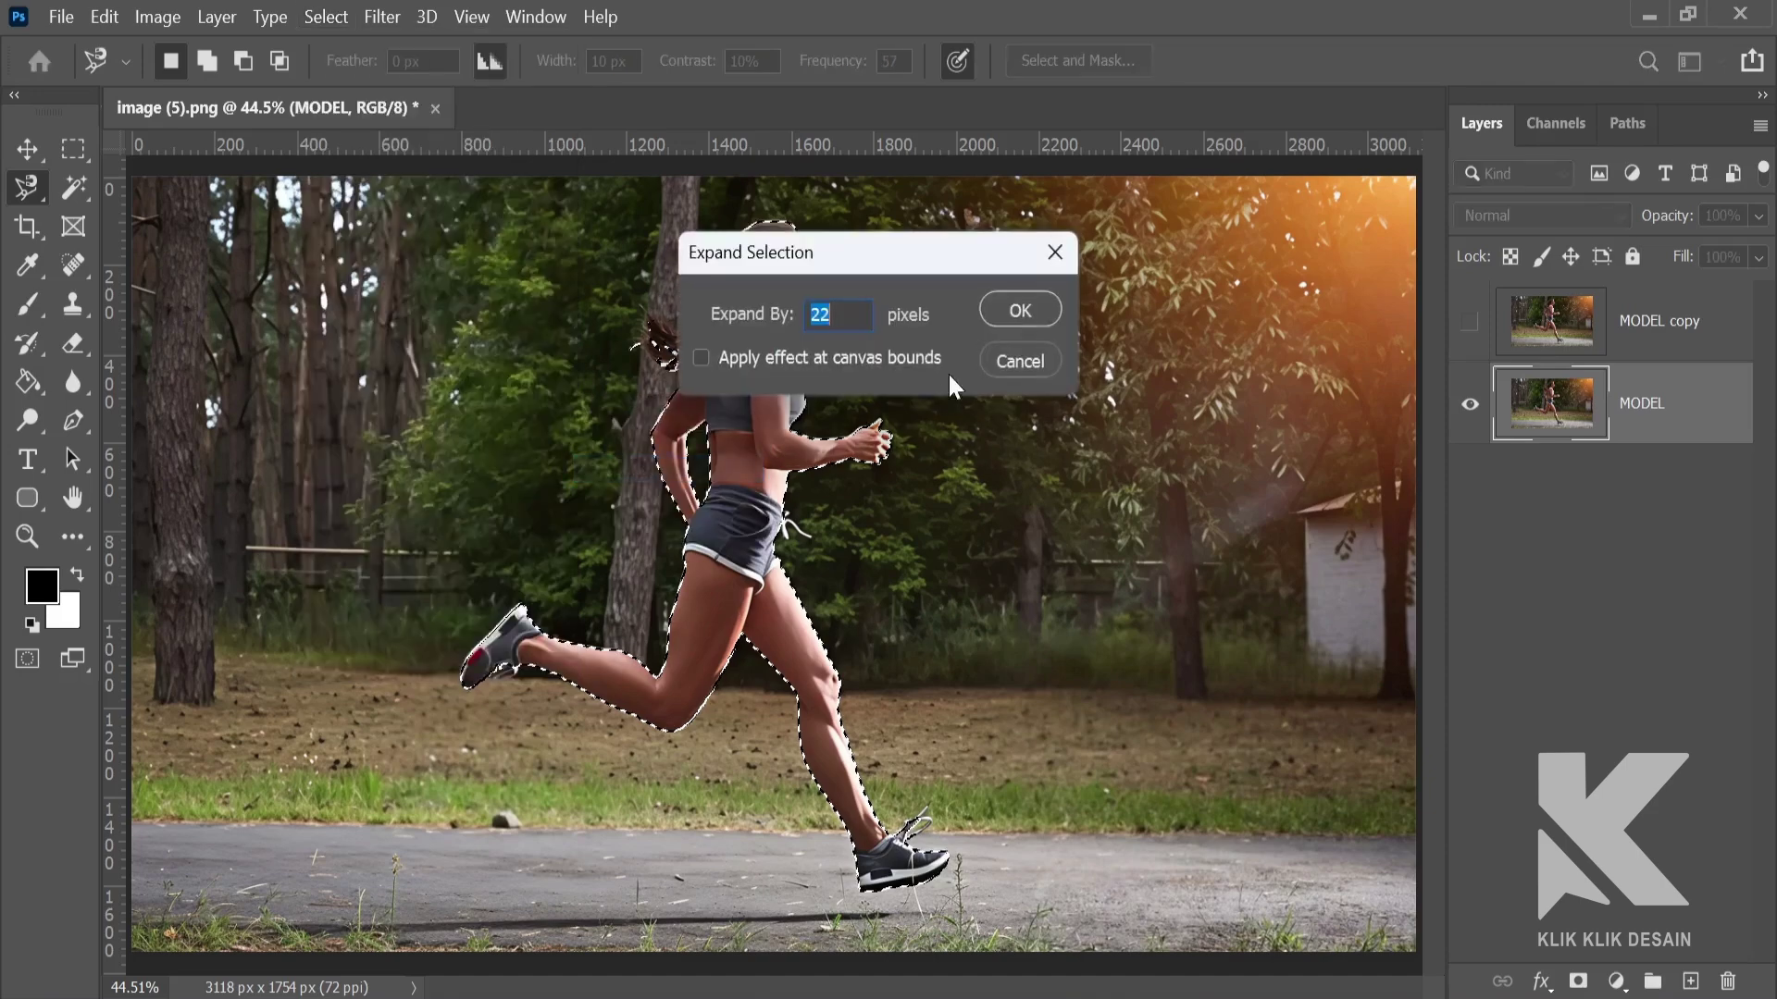
pyautogui.moveTo(929, 269); pyautogui.dragTo(1200, 276)
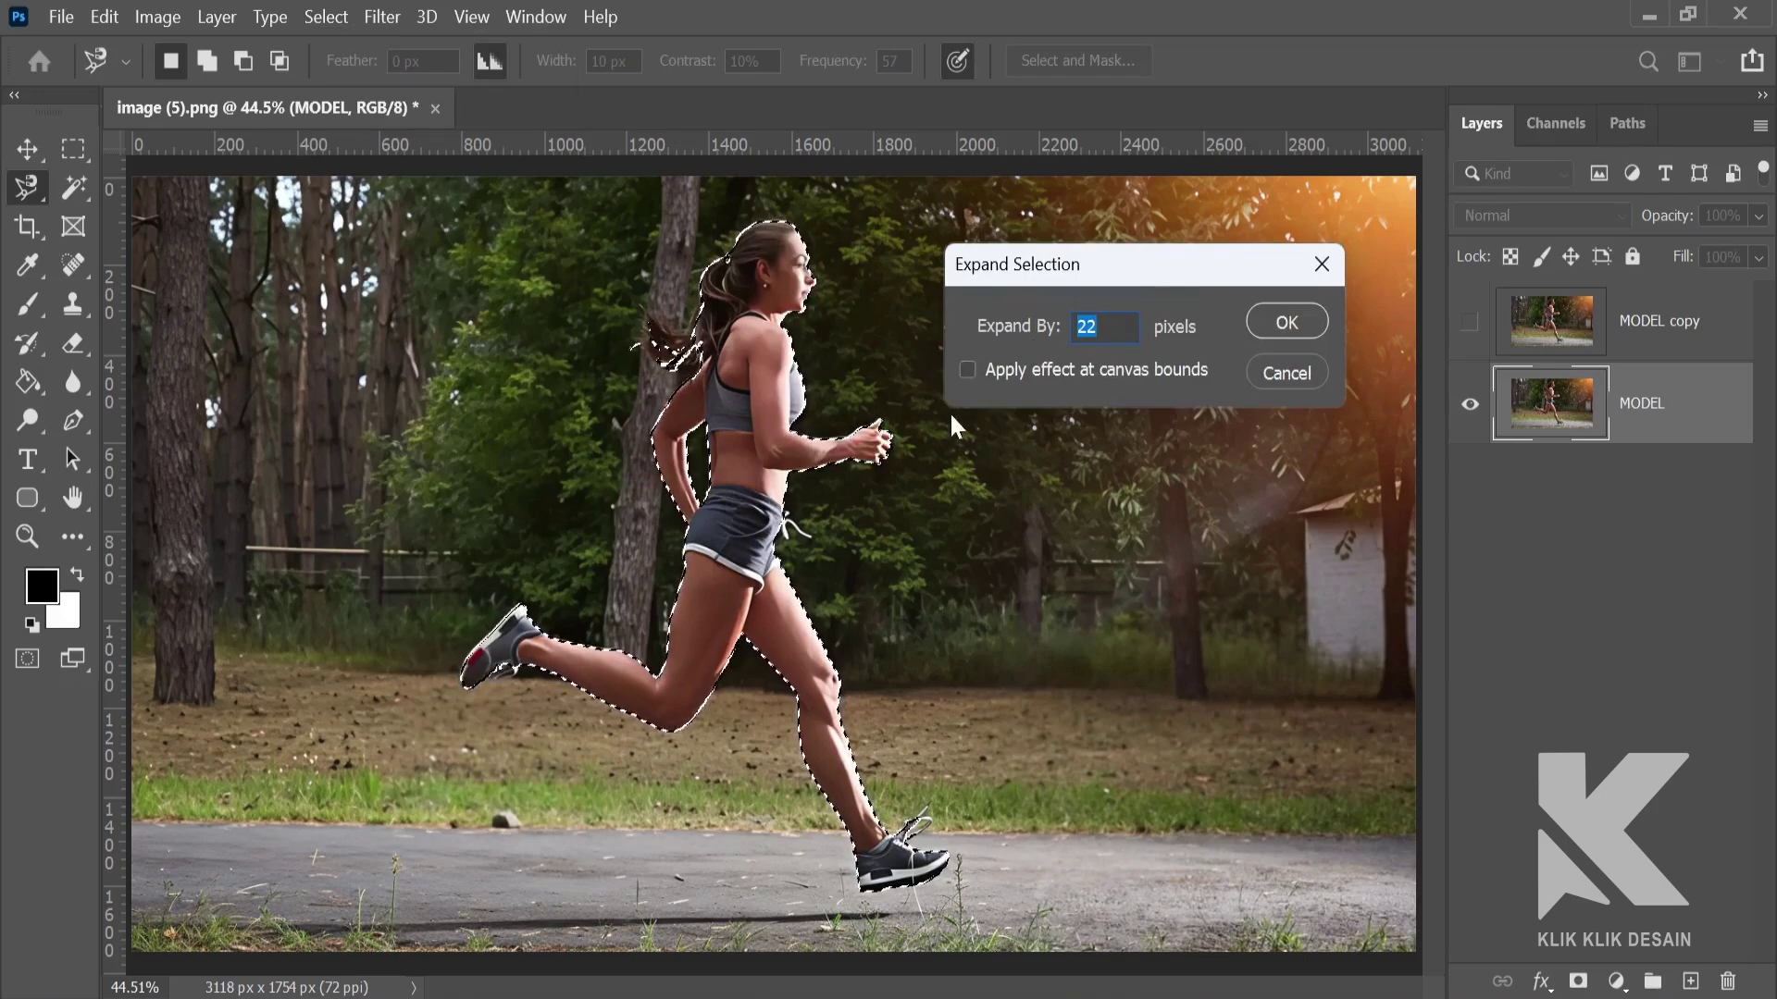
pyautogui.write('25')
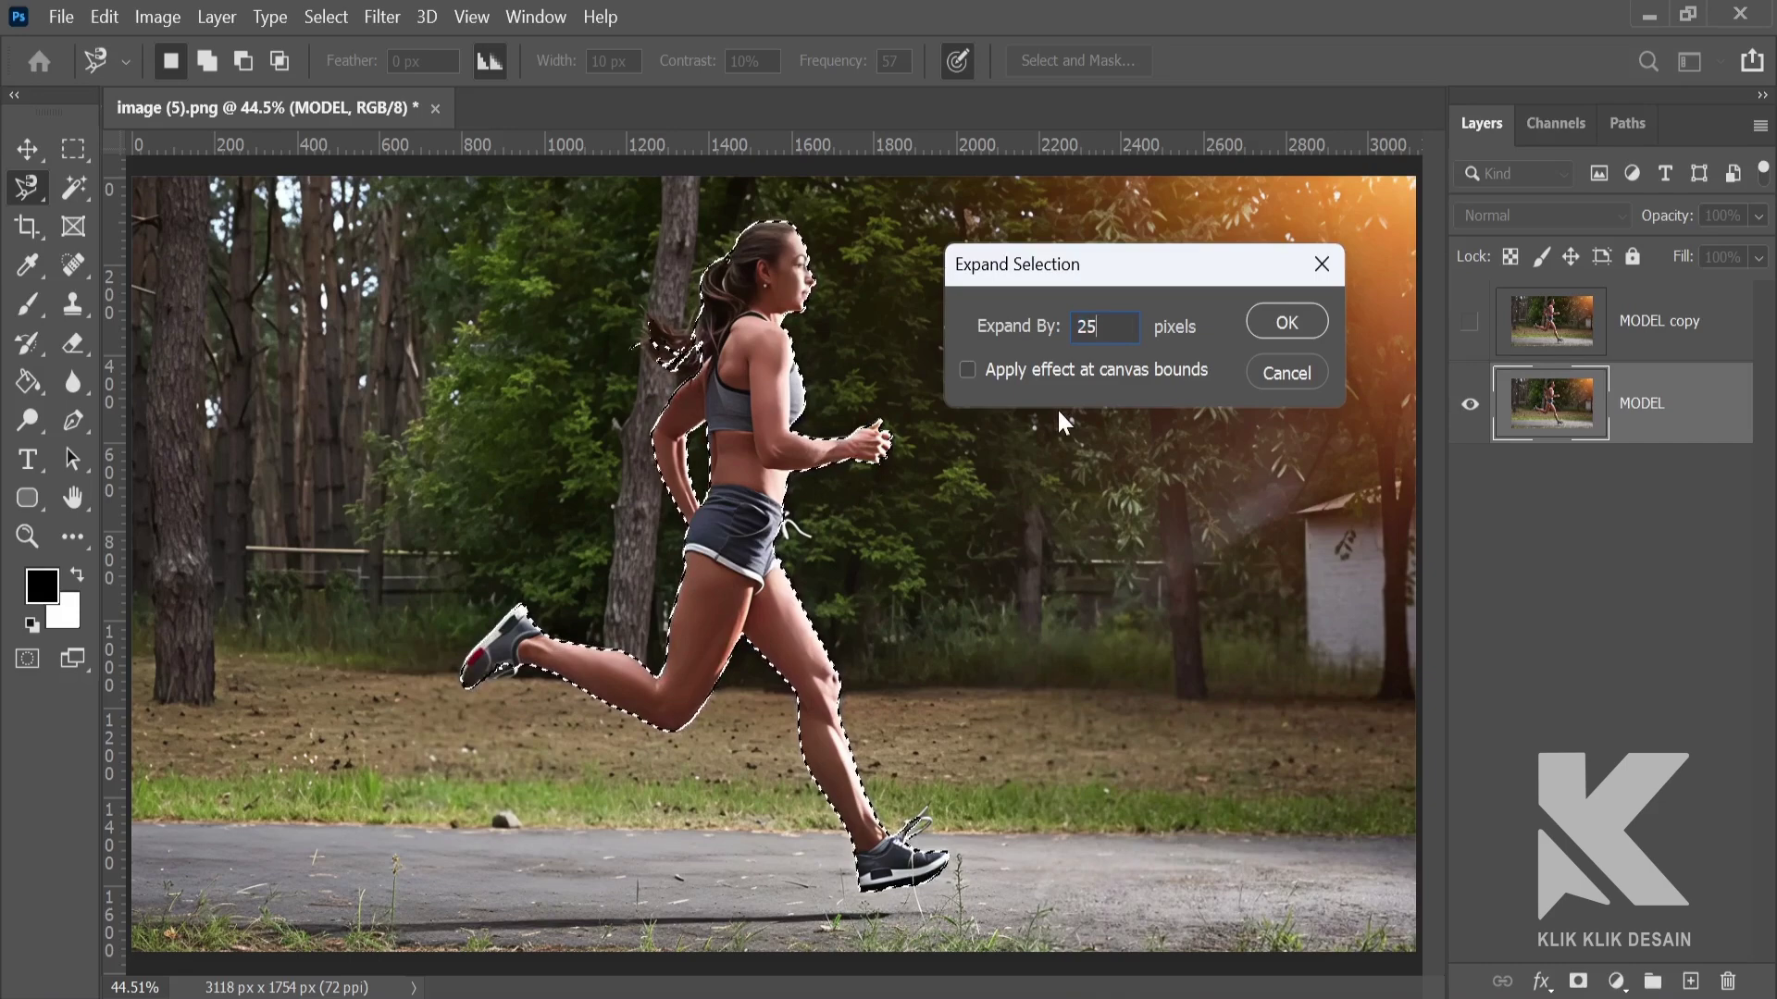
pyautogui.click(1275, 324)
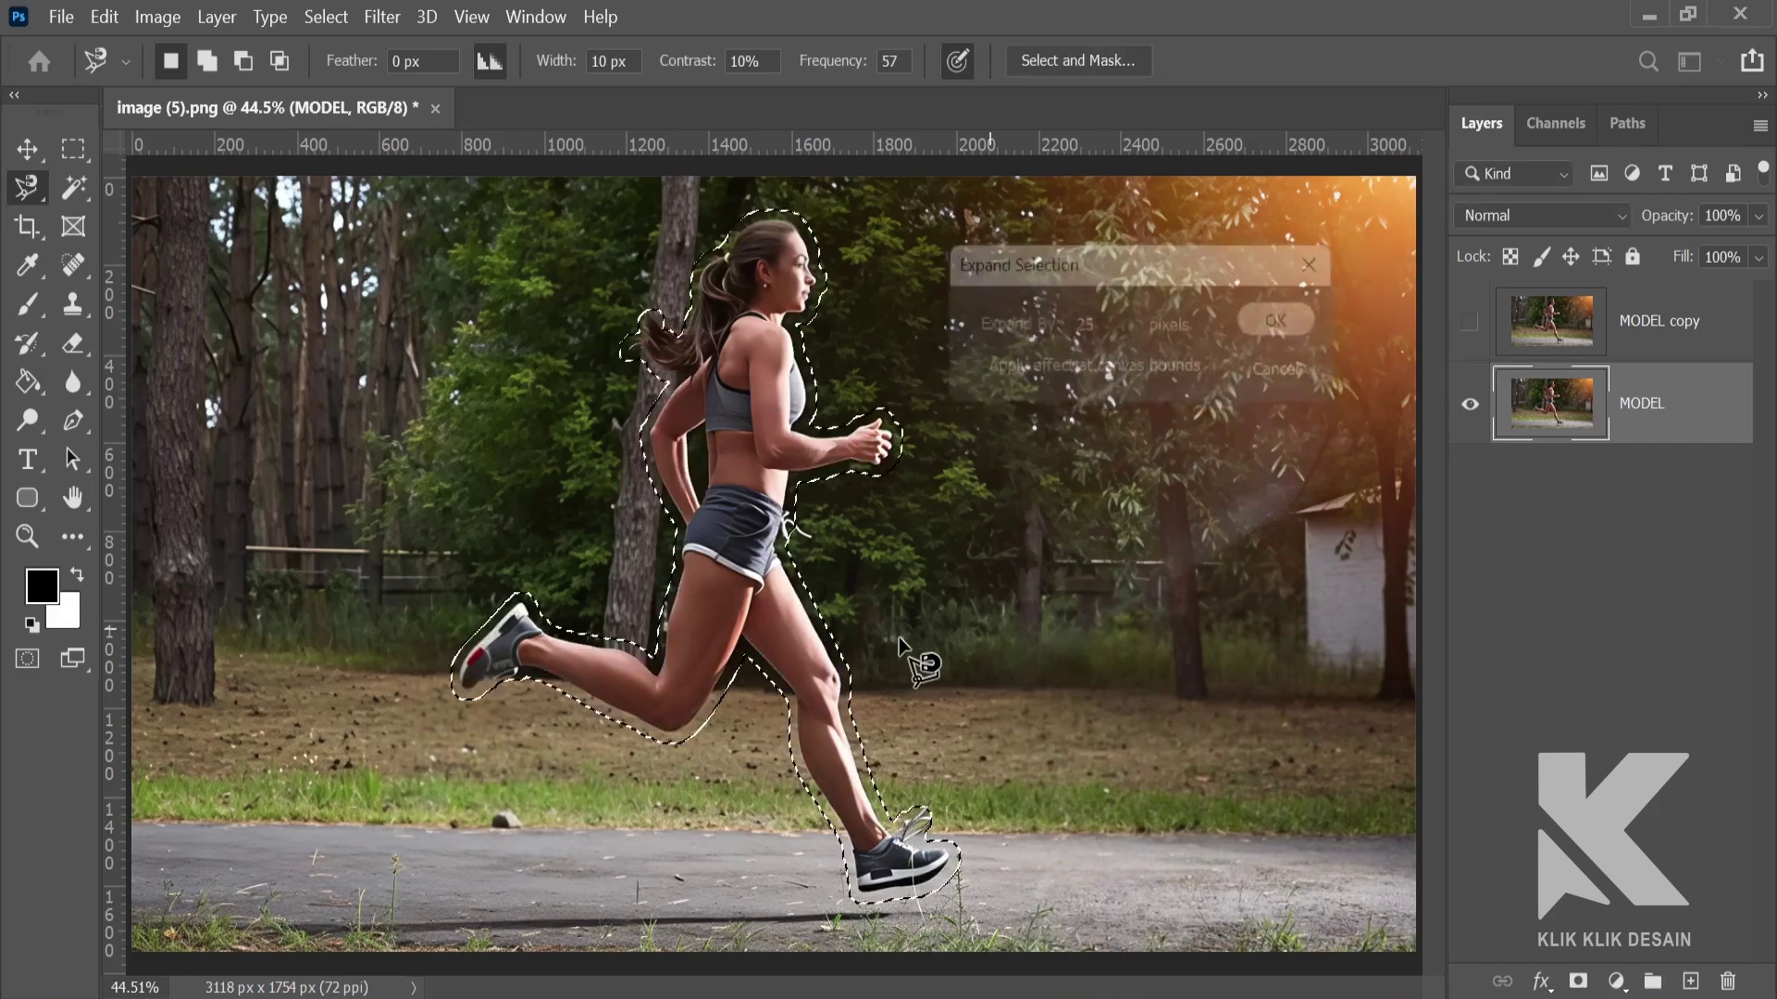
# Add the area around the shorts' white drawstring to the selection with the Lasso tool
pyautogui.scroll(6, 912, 792)
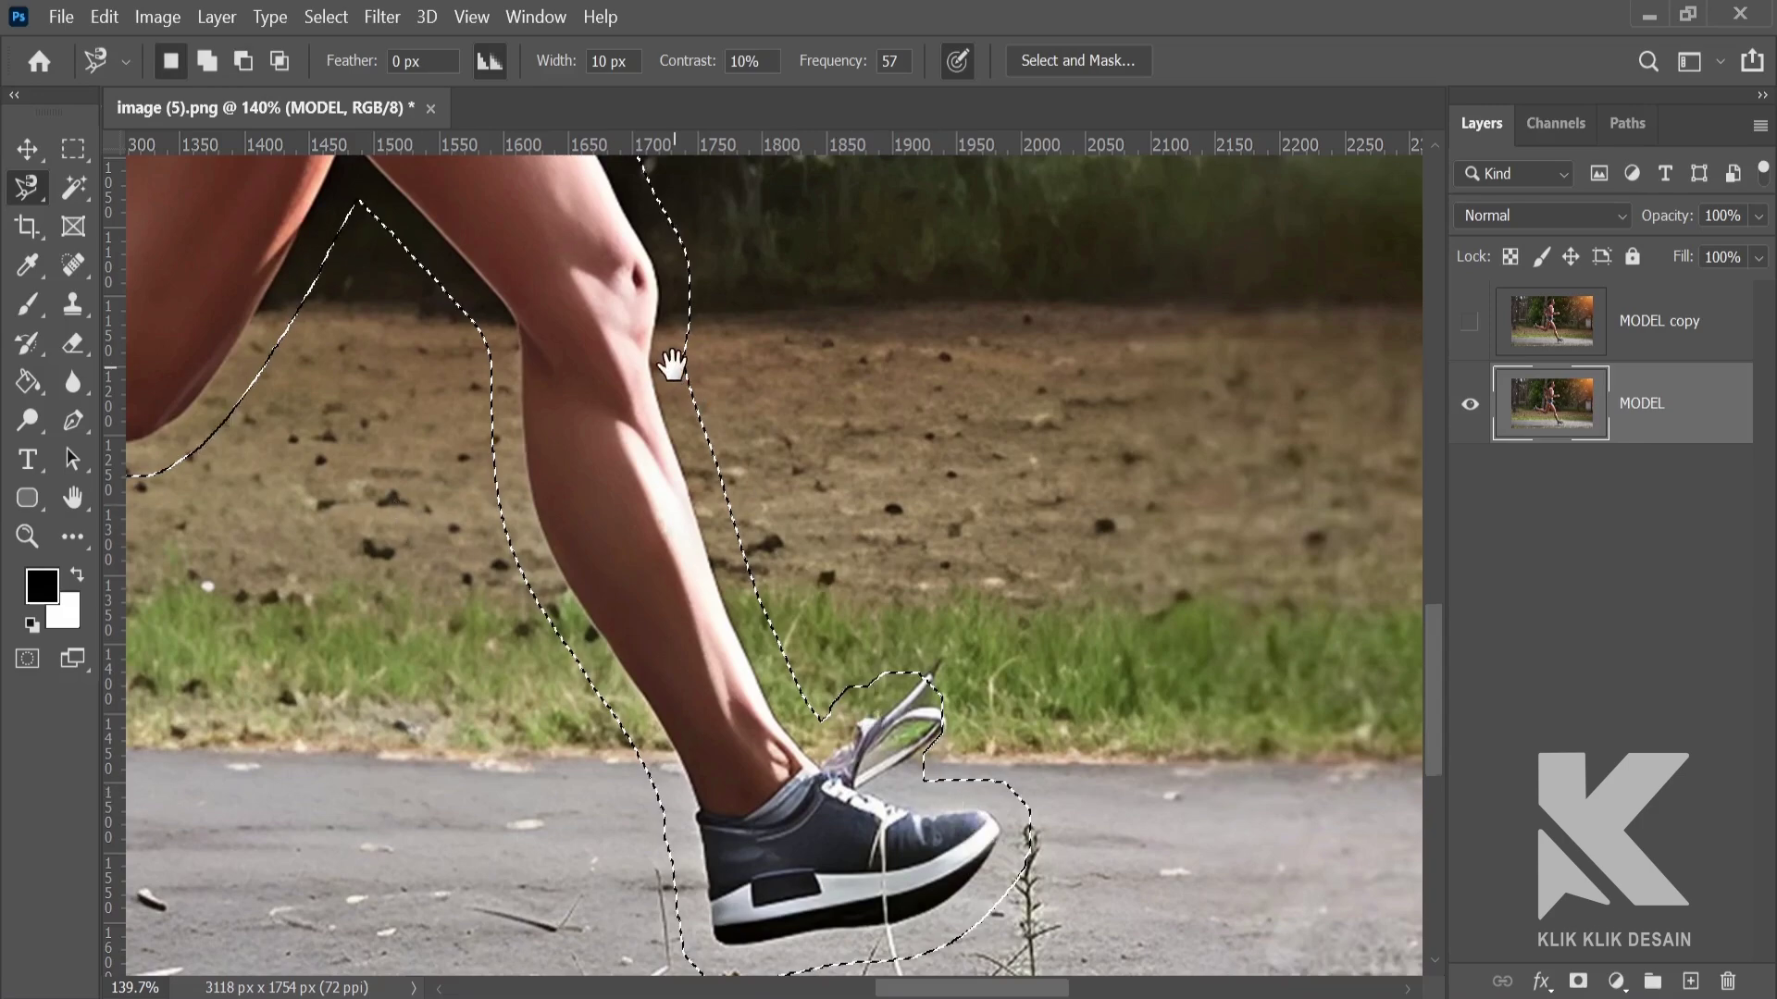
pyautogui.moveTo(672, 366); pyautogui.dragTo(793, 694)
pyautogui.moveTo(781, 556); pyautogui.dragTo(832, 841)
pyautogui.moveTo(808, 505); pyautogui.dragTo(782, 357)
pyautogui.moveTo(800, 540); pyautogui.dragTo(778, 365)
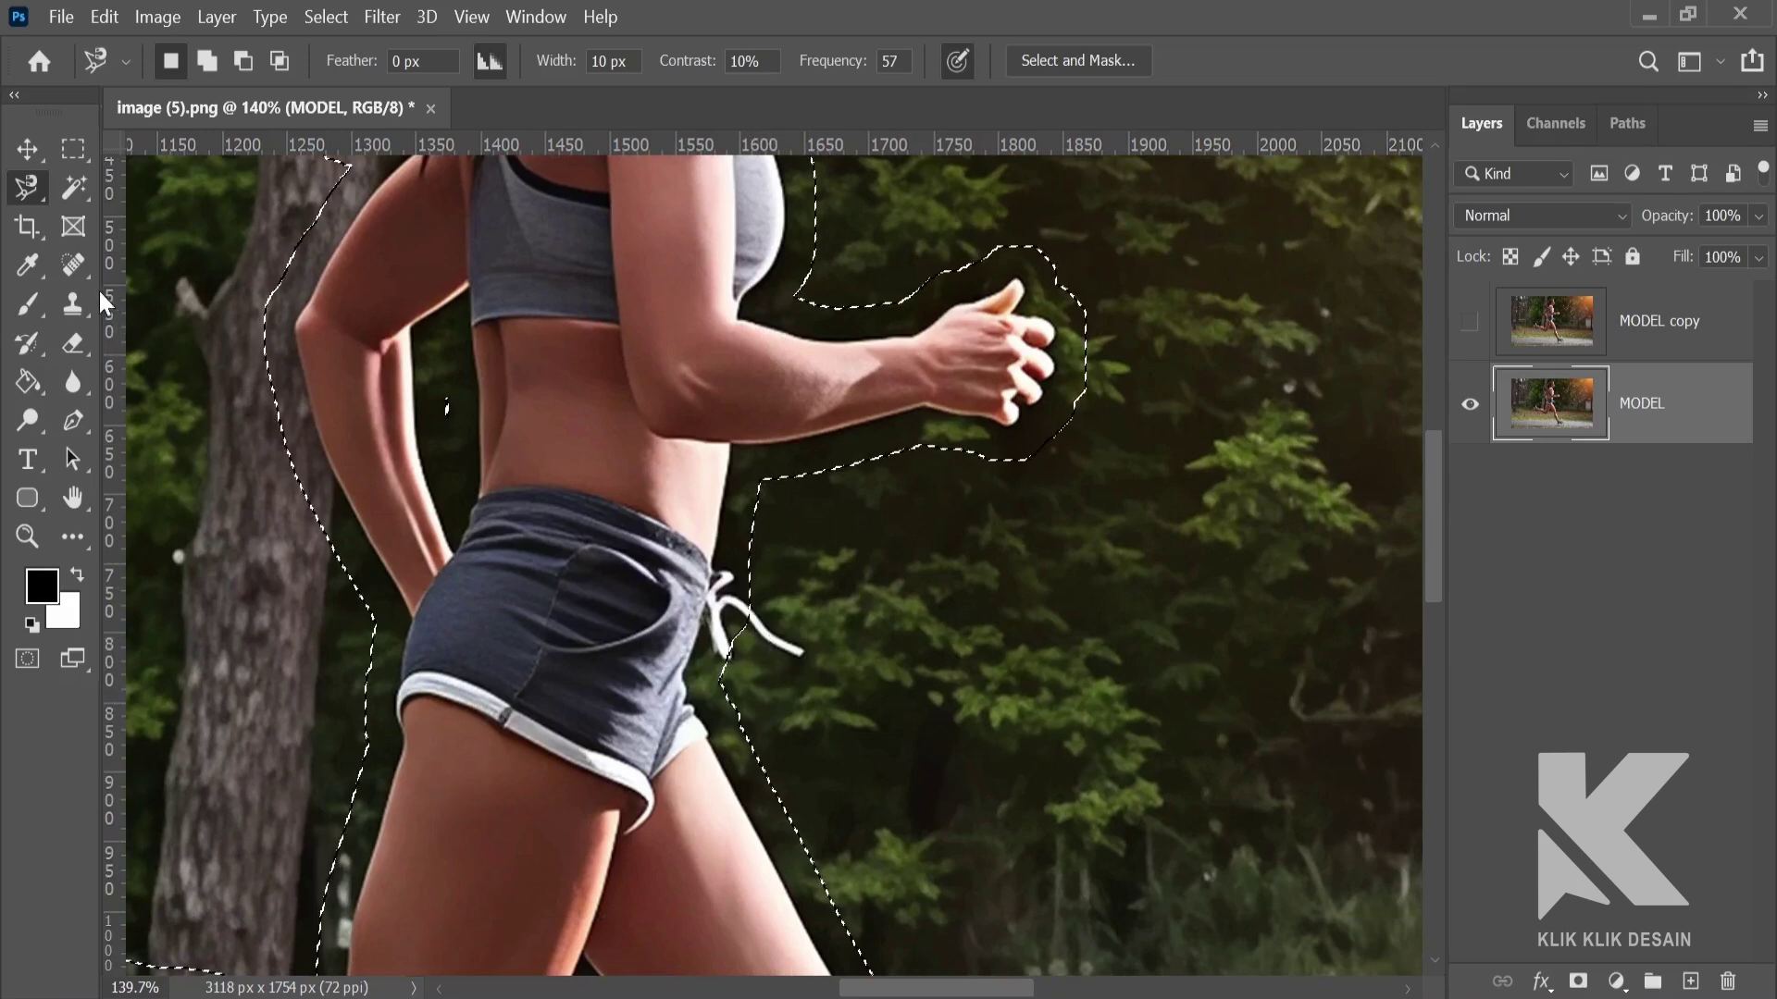
pyautogui.rightClick(30, 186)
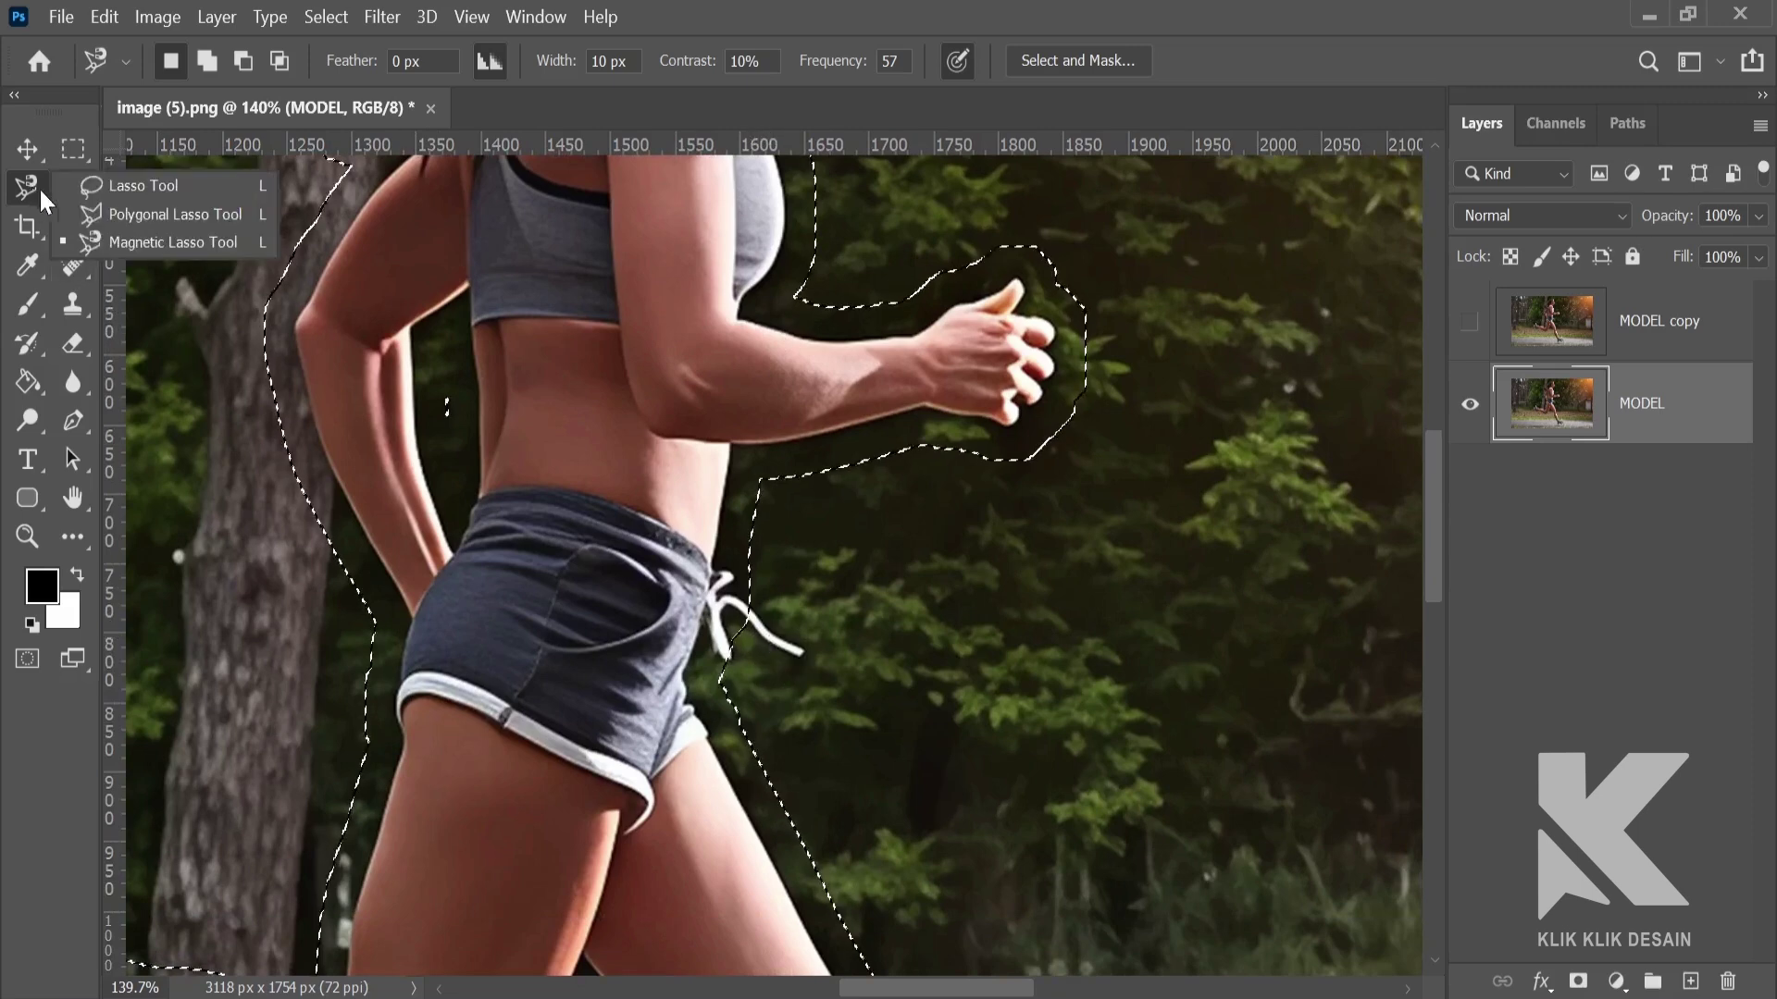
pyautogui.click(98, 196)
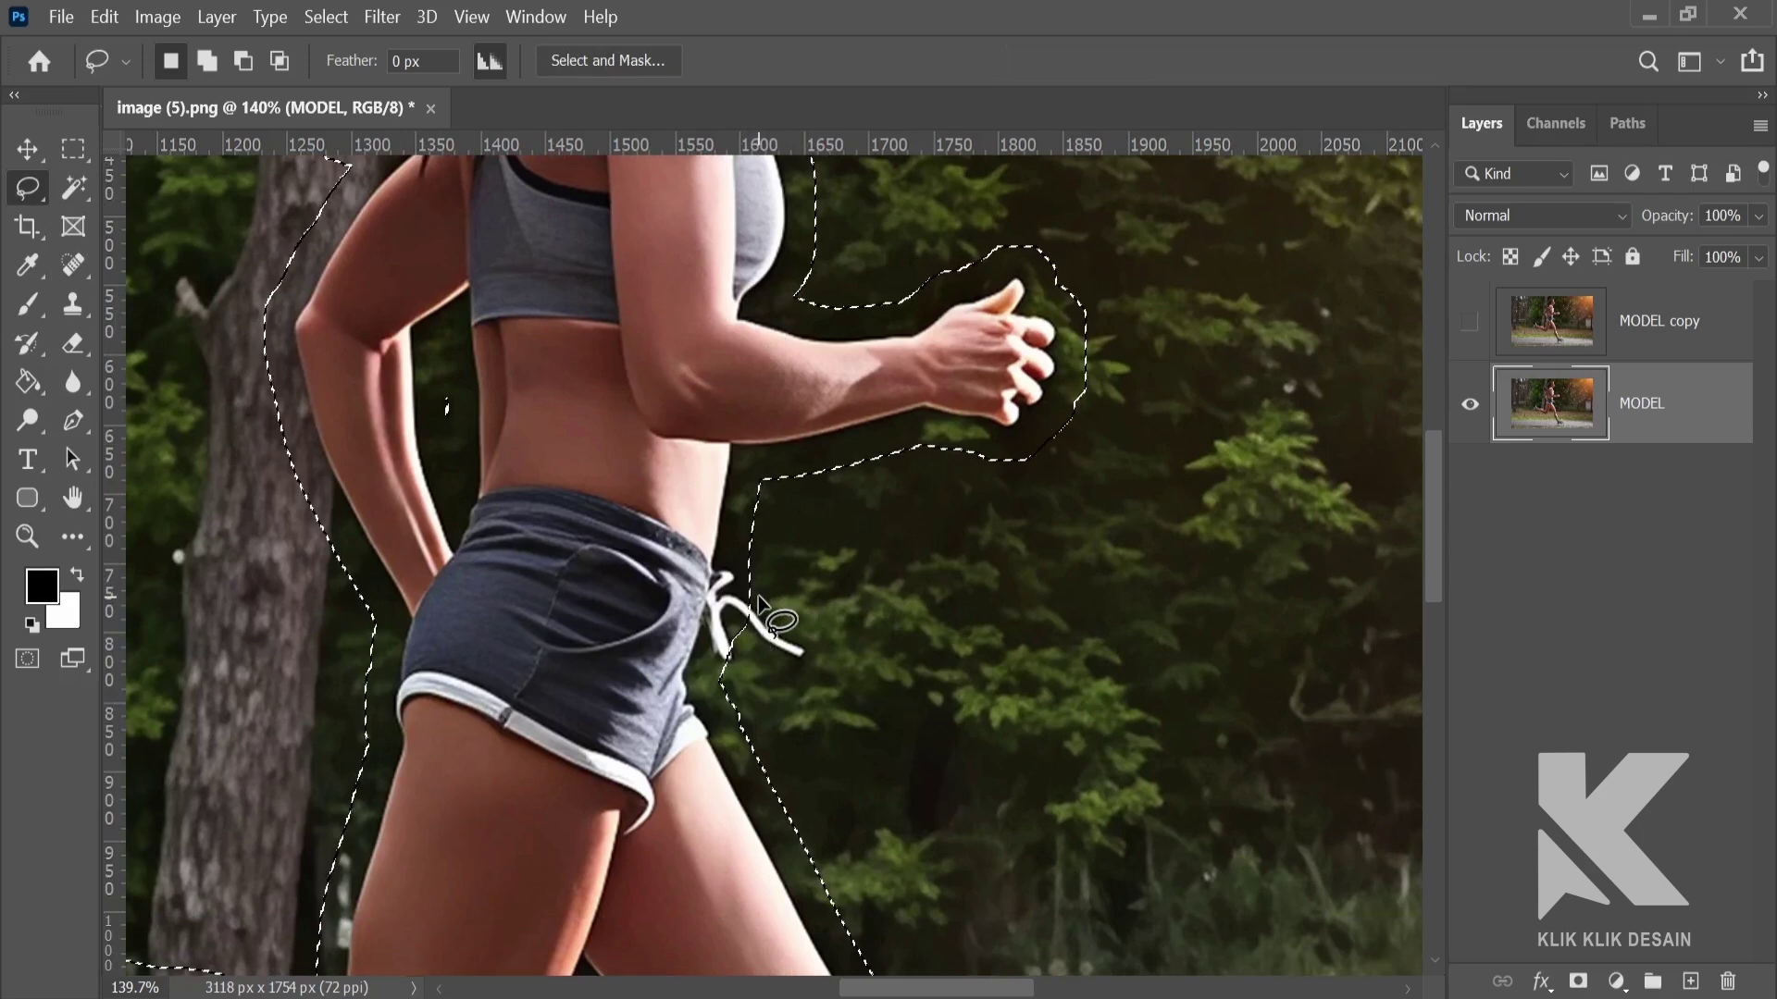
pyautogui.press('shift')
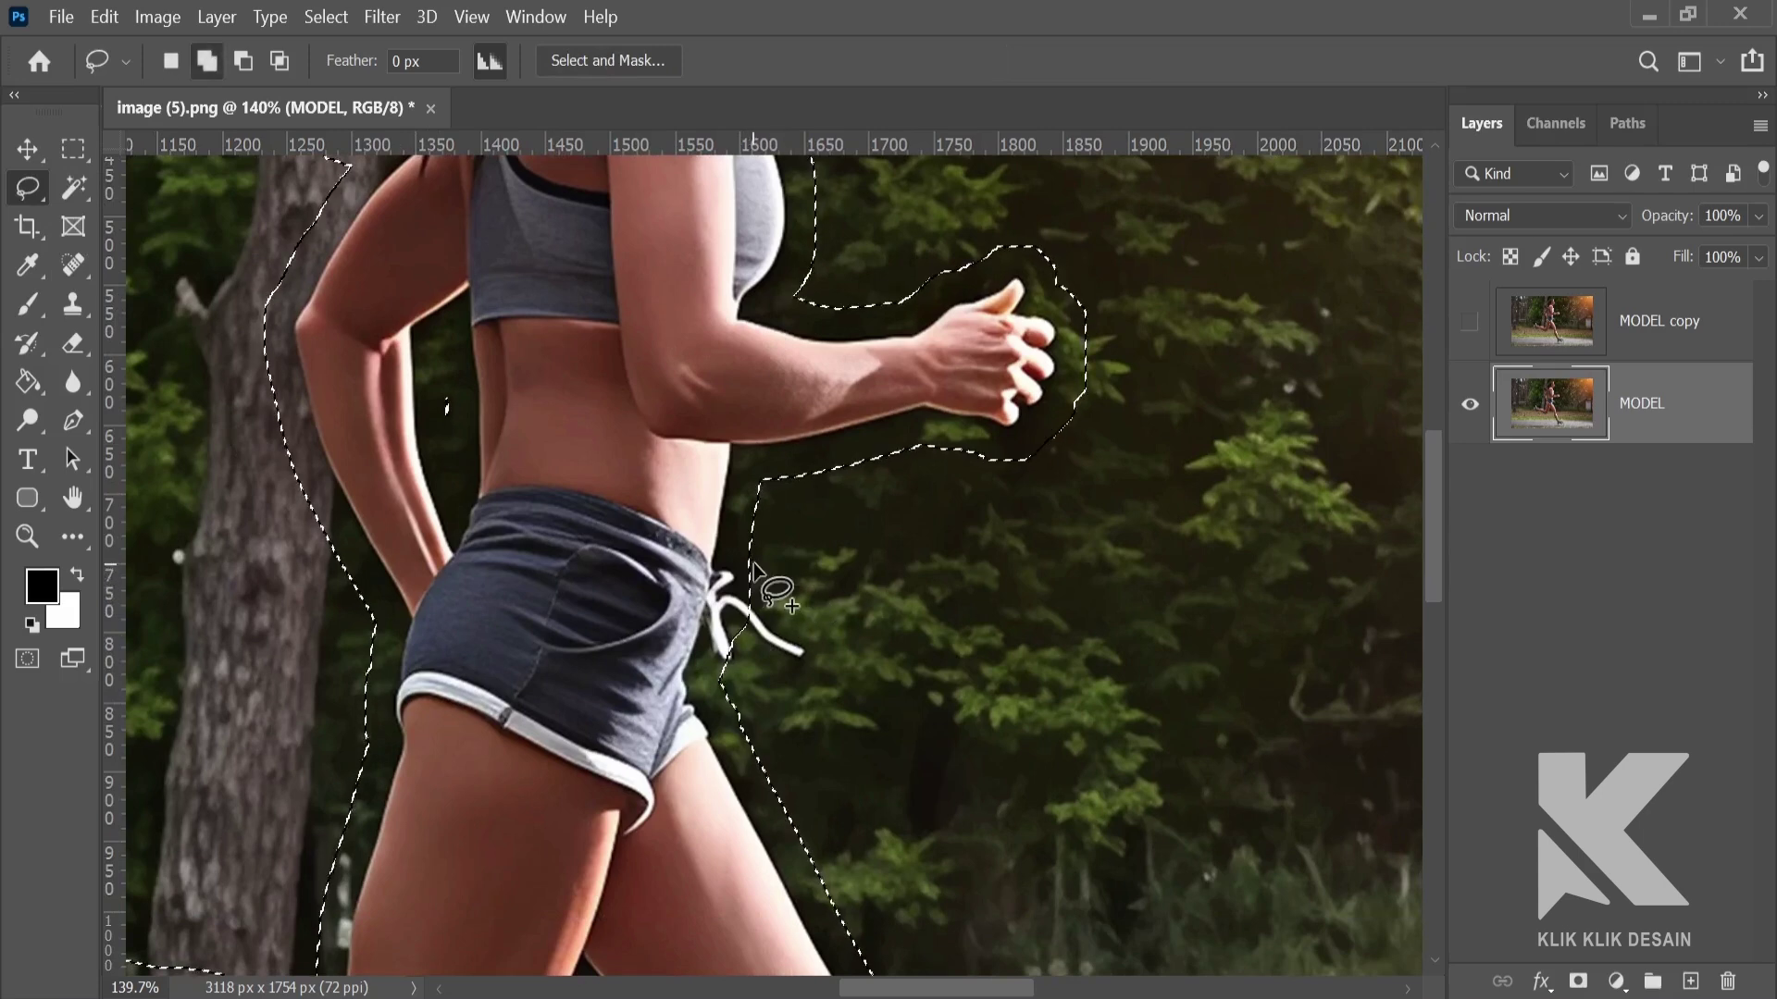
pyautogui.moveTo(754, 563)
pyautogui.mouseDown()
pyautogui.moveTo(823, 640)
pyautogui.moveTo(814, 682)
pyautogui.moveTo(773, 703)
pyautogui.moveTo(720, 705)
pyautogui.moveTo(675, 615)
pyautogui.mouseUp()
# Extend the selection with the Lasso tool to leave a margin around the front shoe's laces
pyautogui.press('space')
pyautogui.moveTo(889, 754)
pyautogui.mouseDown()
pyautogui.moveTo(867, 423)
pyautogui.moveTo(645, 286)
pyautogui.mouseUp()
pyautogui.press('shift')
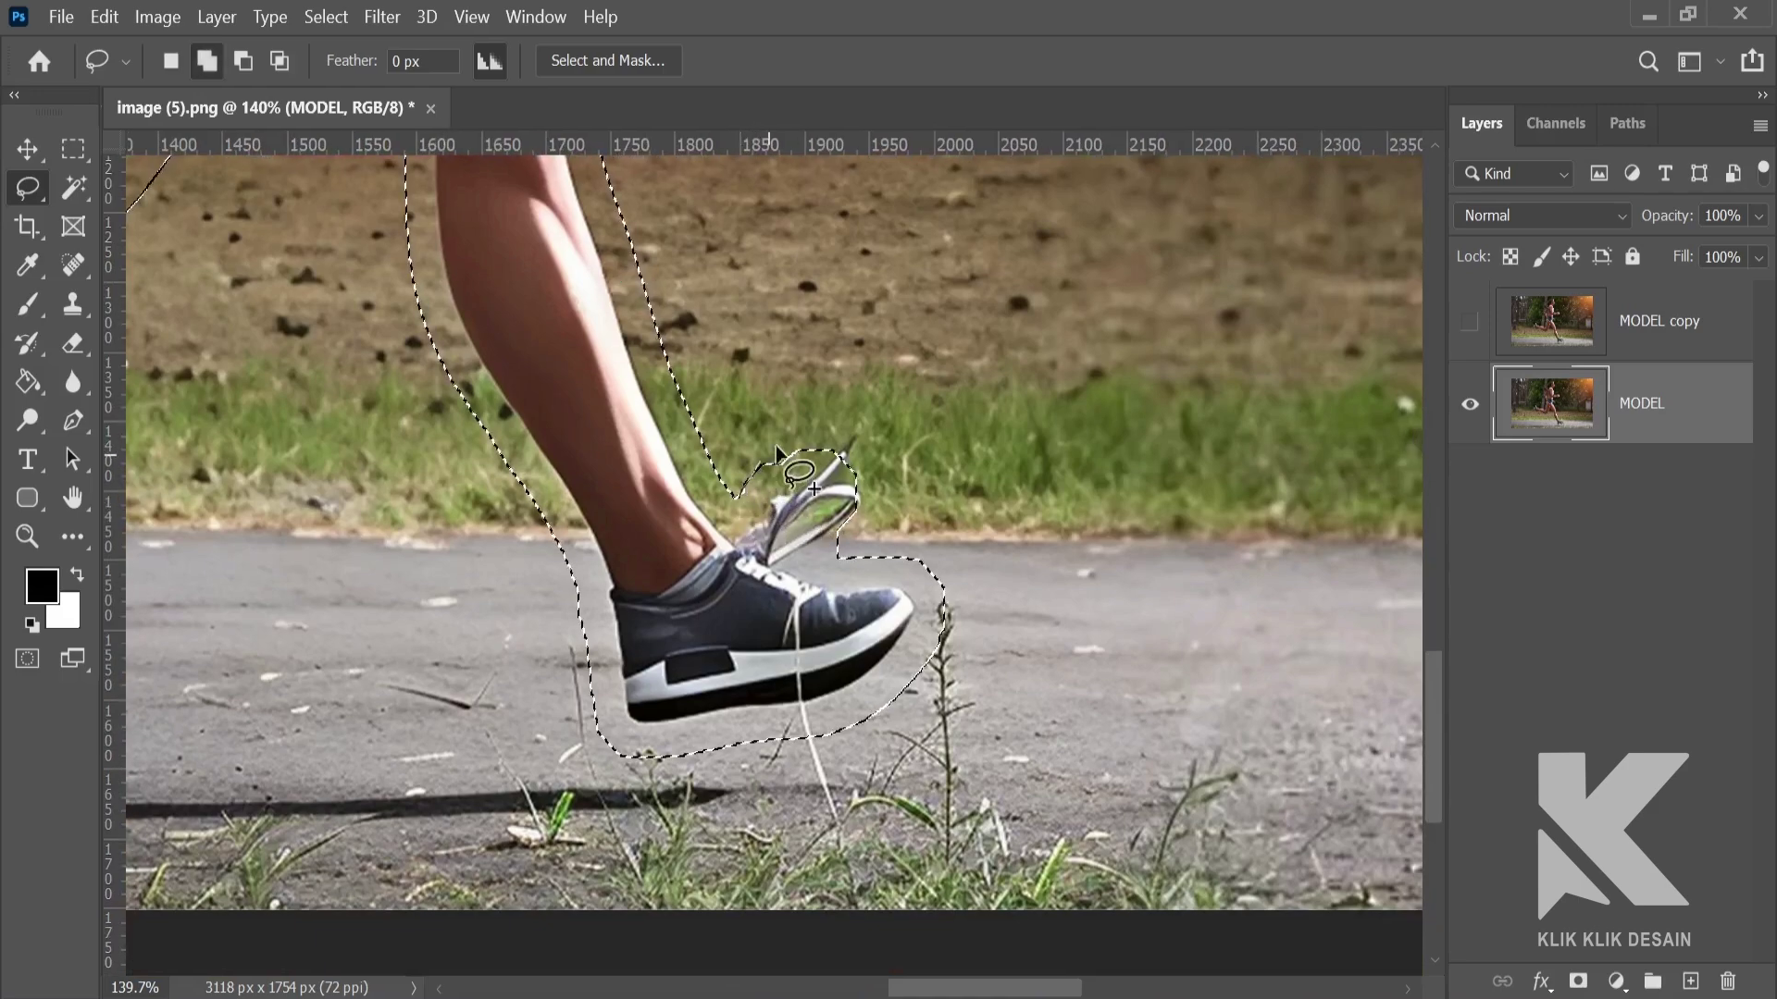
pyautogui.moveTo(777, 451)
pyautogui.mouseDown()
pyautogui.moveTo(893, 444)
pyautogui.moveTo(759, 625)
pyautogui.moveTo(781, 590)
pyautogui.mouseUp()
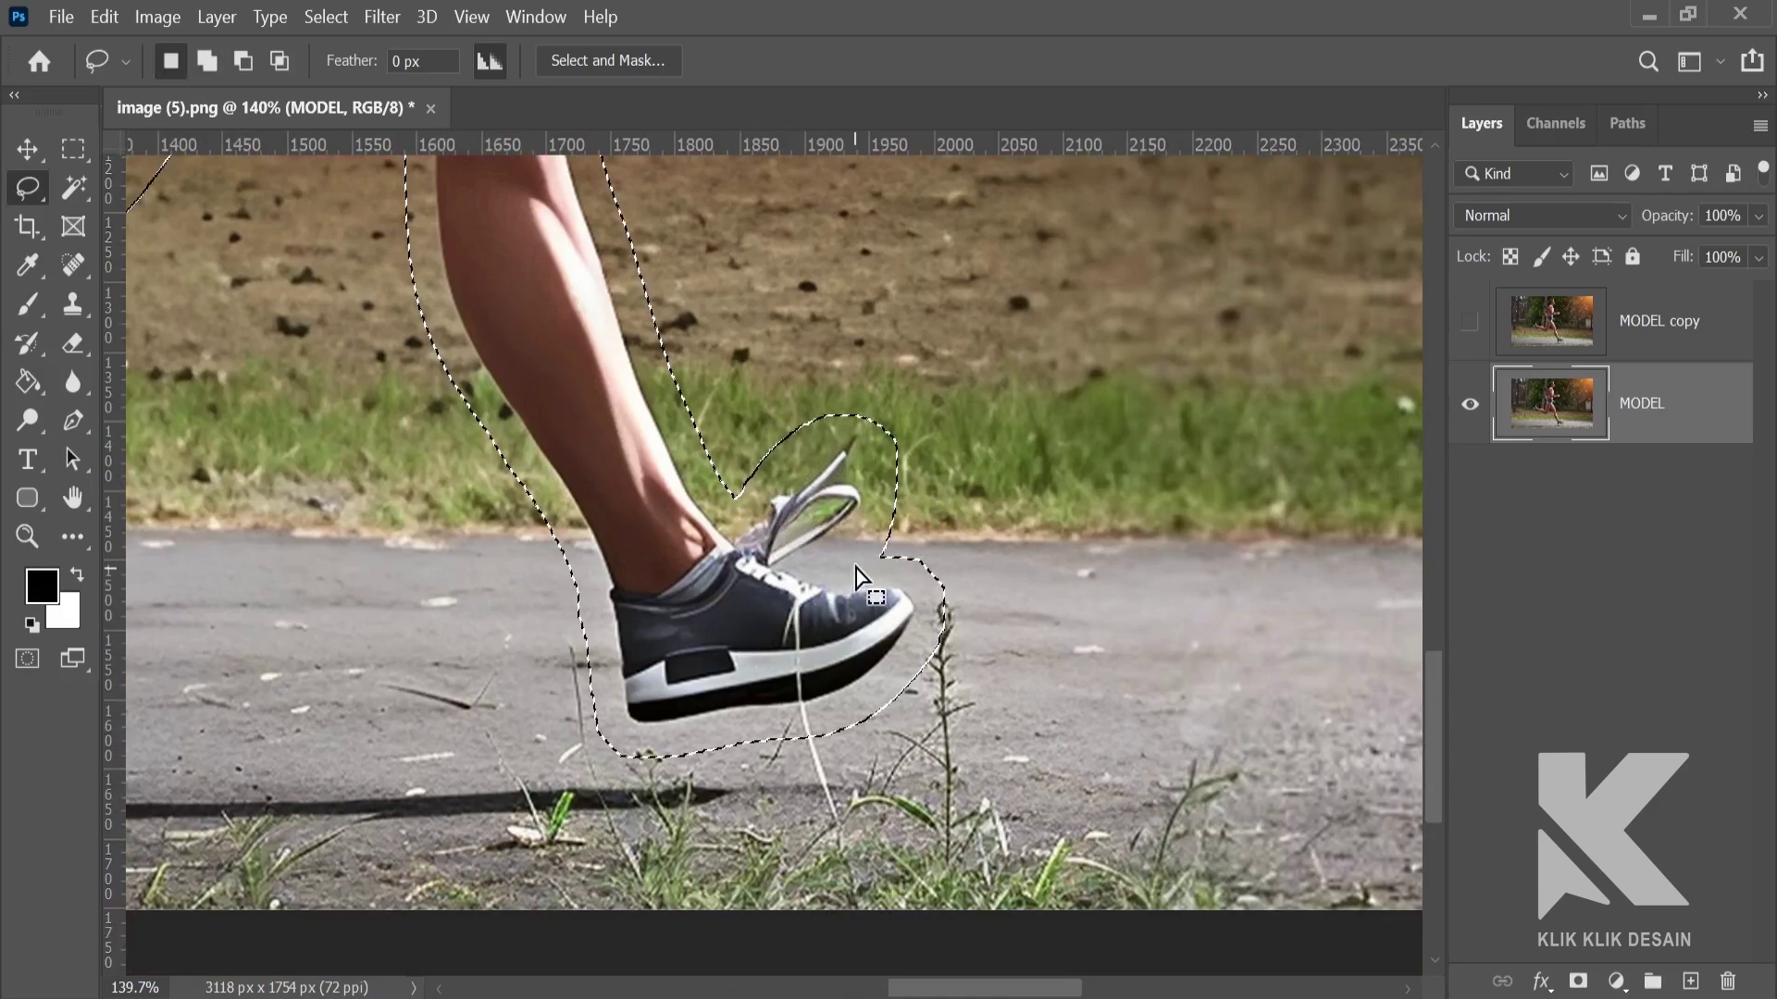
pyautogui.hotkey('ctrl', '0')
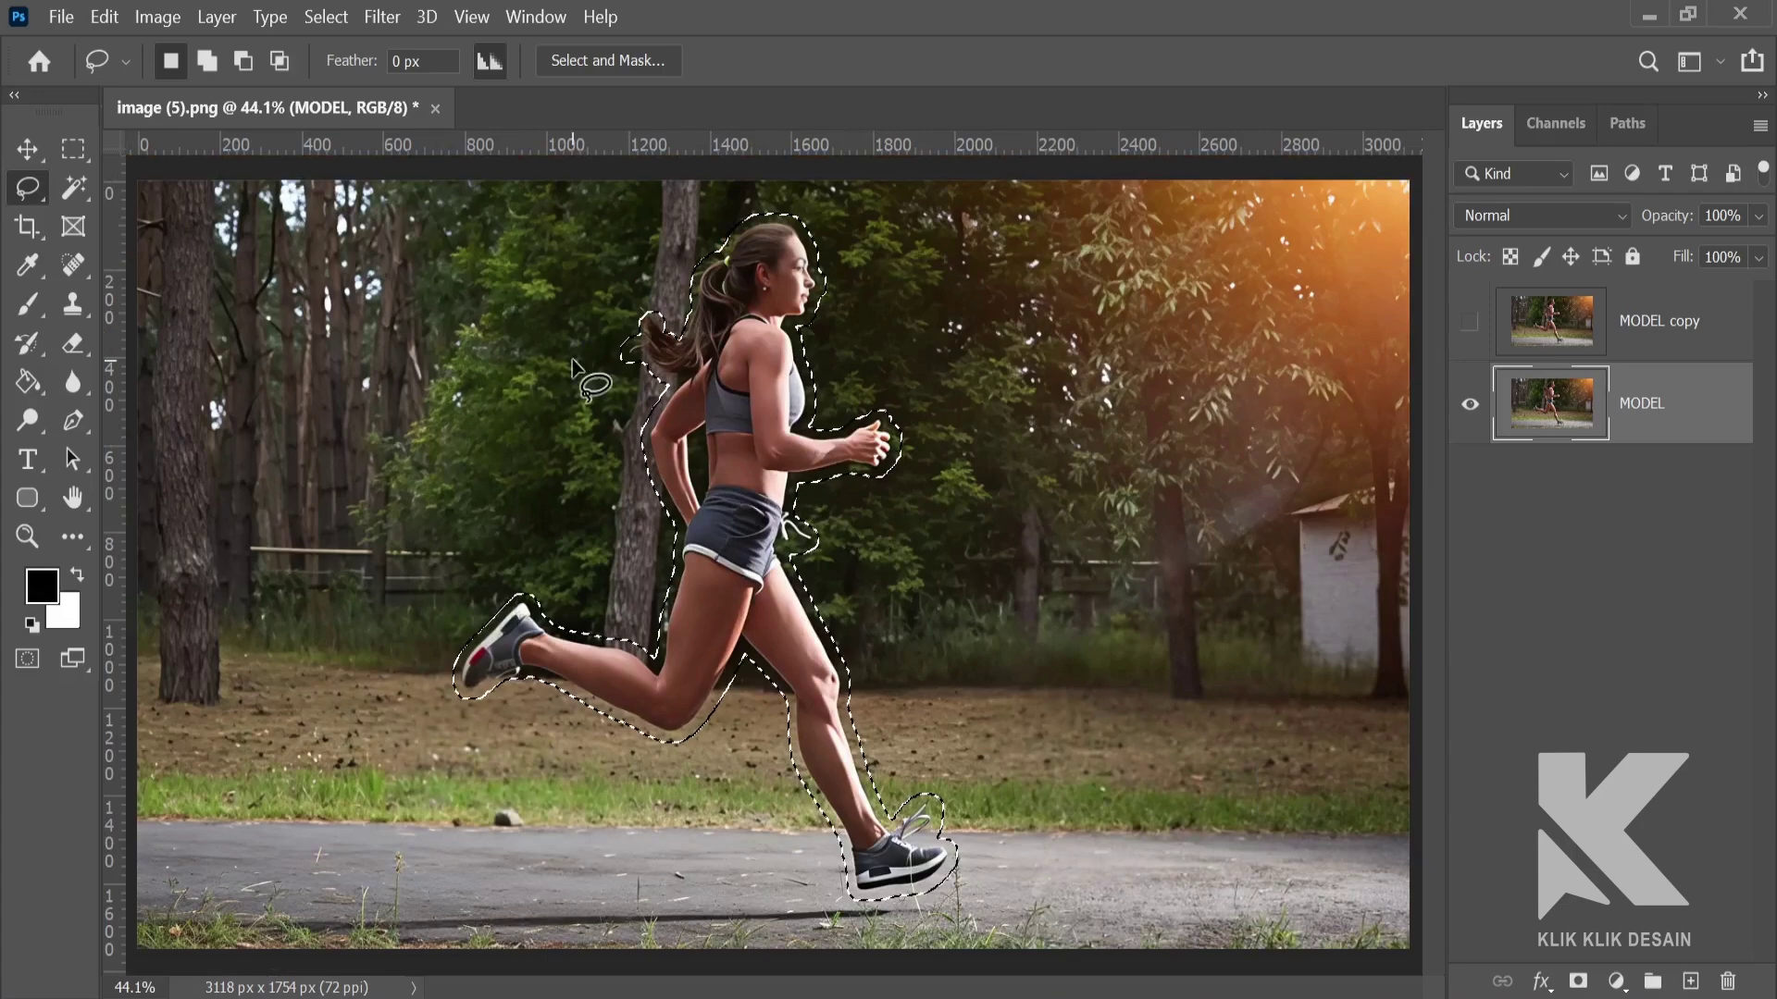
# Try to remove the runner by filling the selection with Content-Aware contents
pyautogui.click(113, 15)
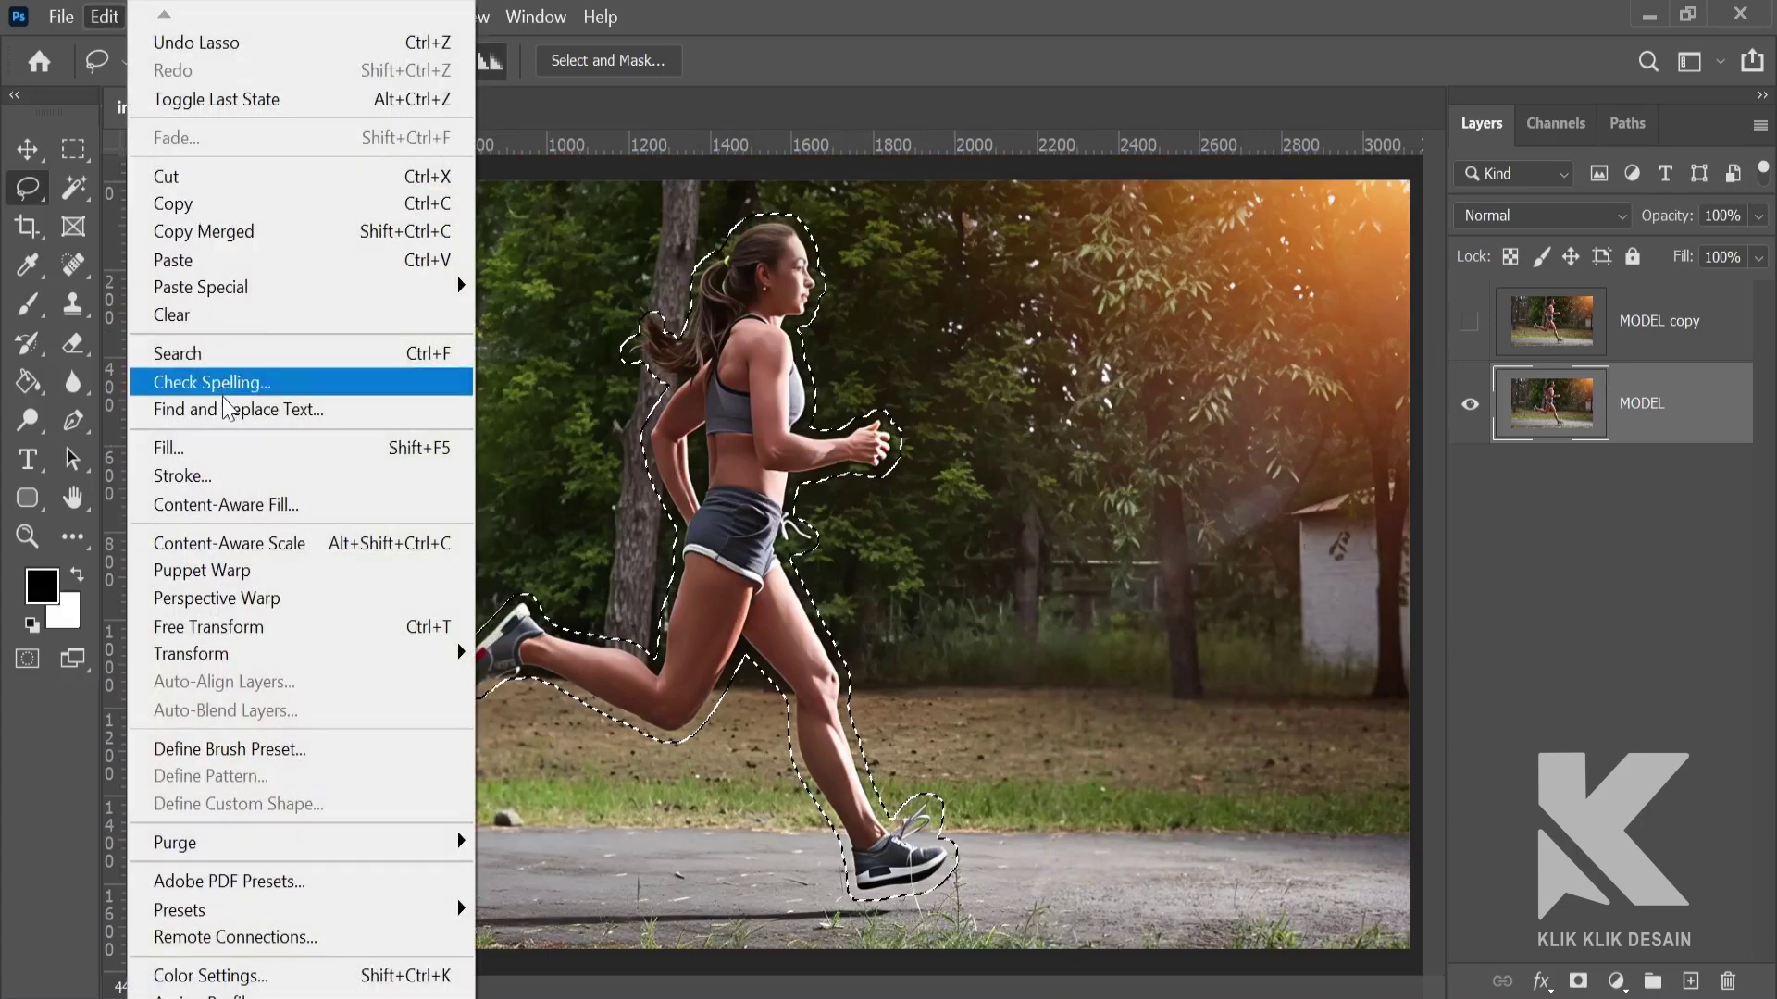
pyautogui.click(231, 448)
pyautogui.click(891, 235)
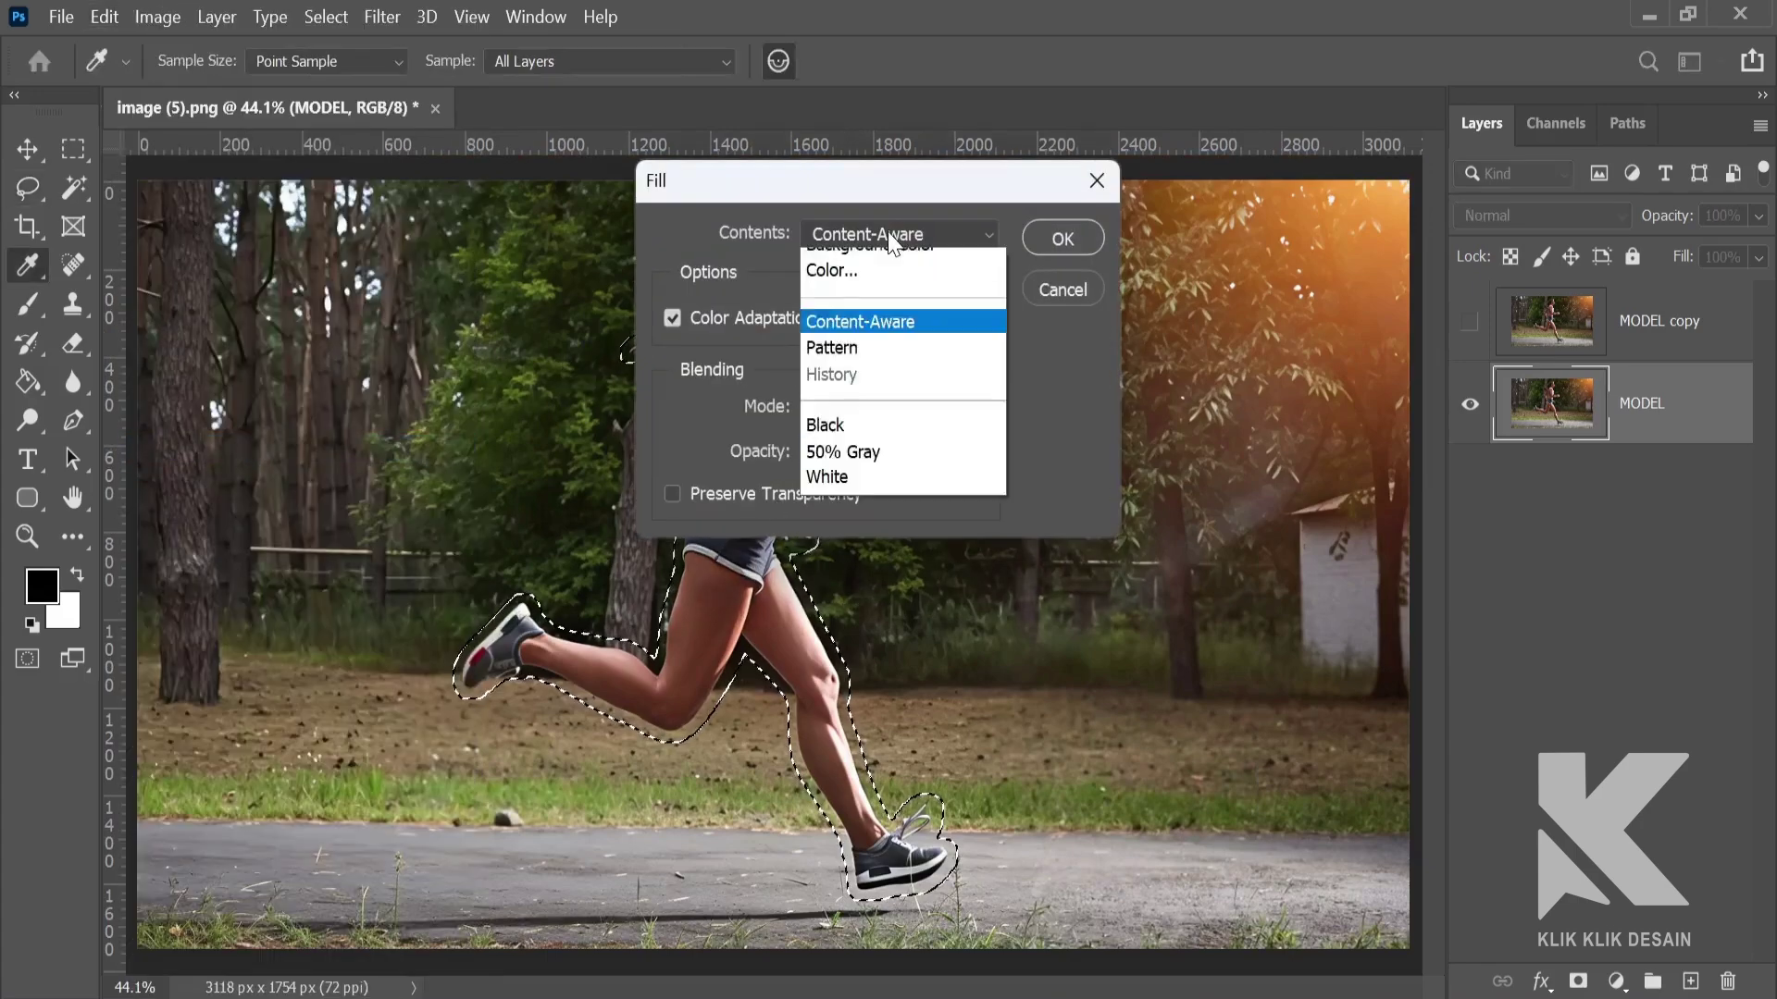
pyautogui.click(861, 360)
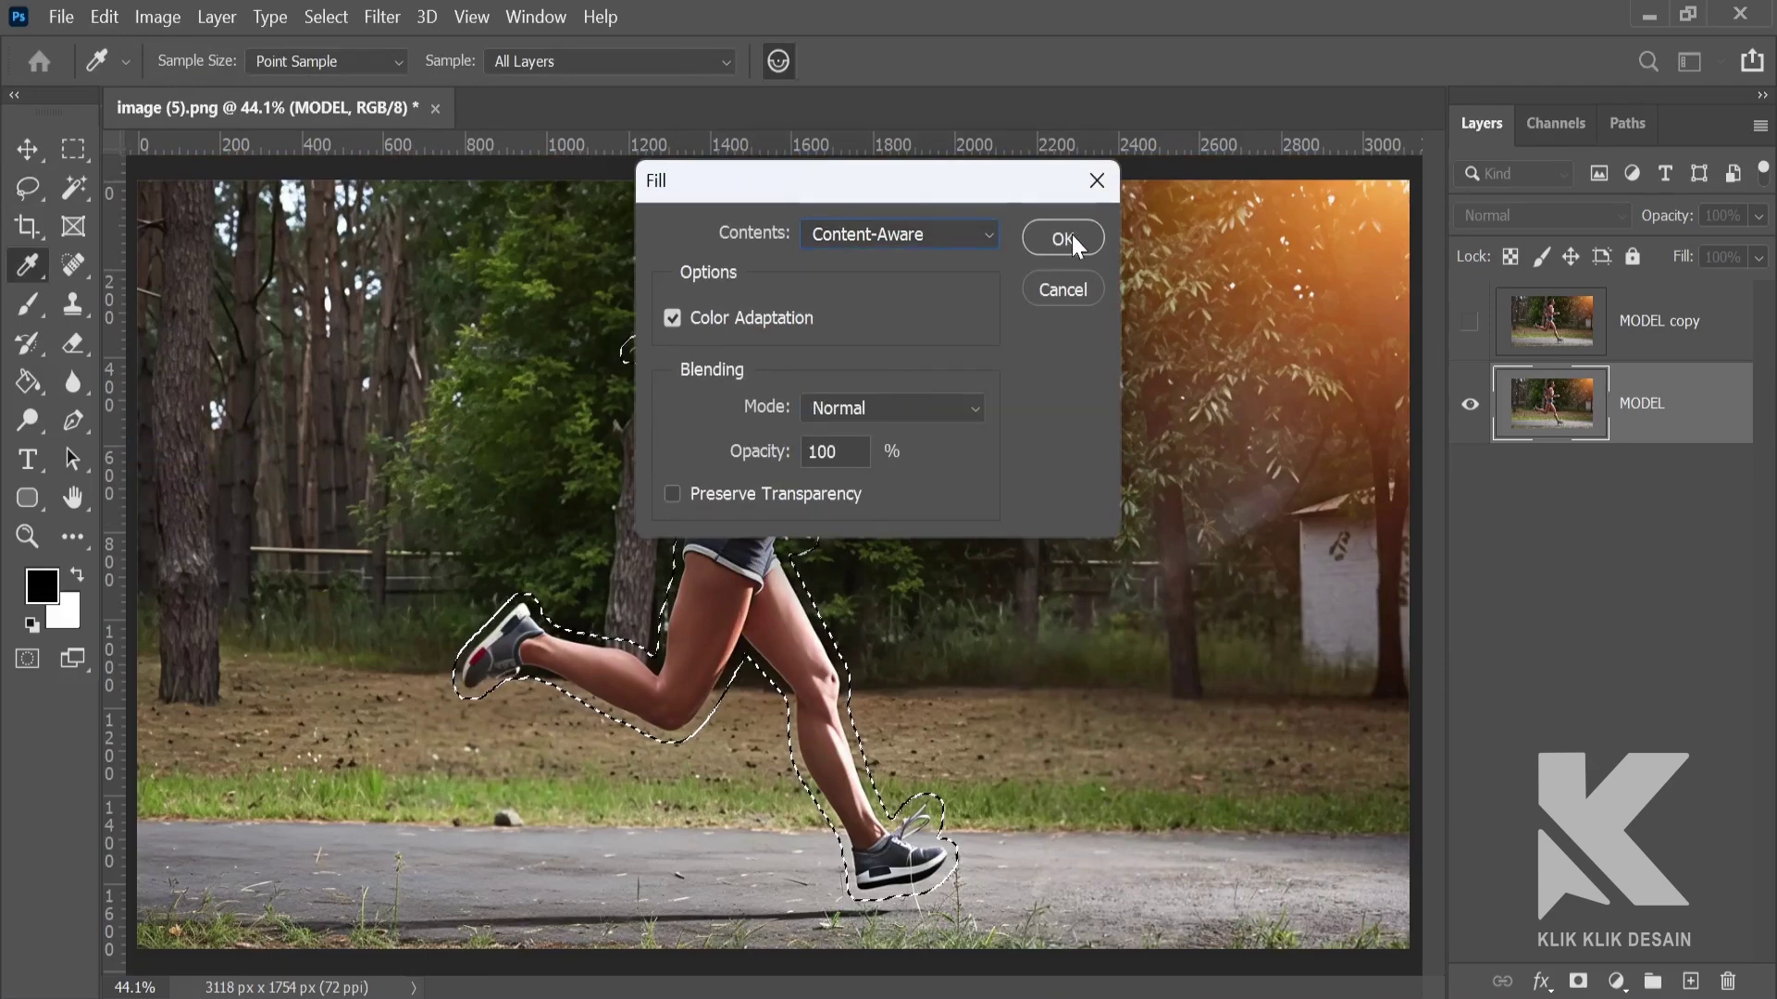
pyautogui.click(1075, 239)
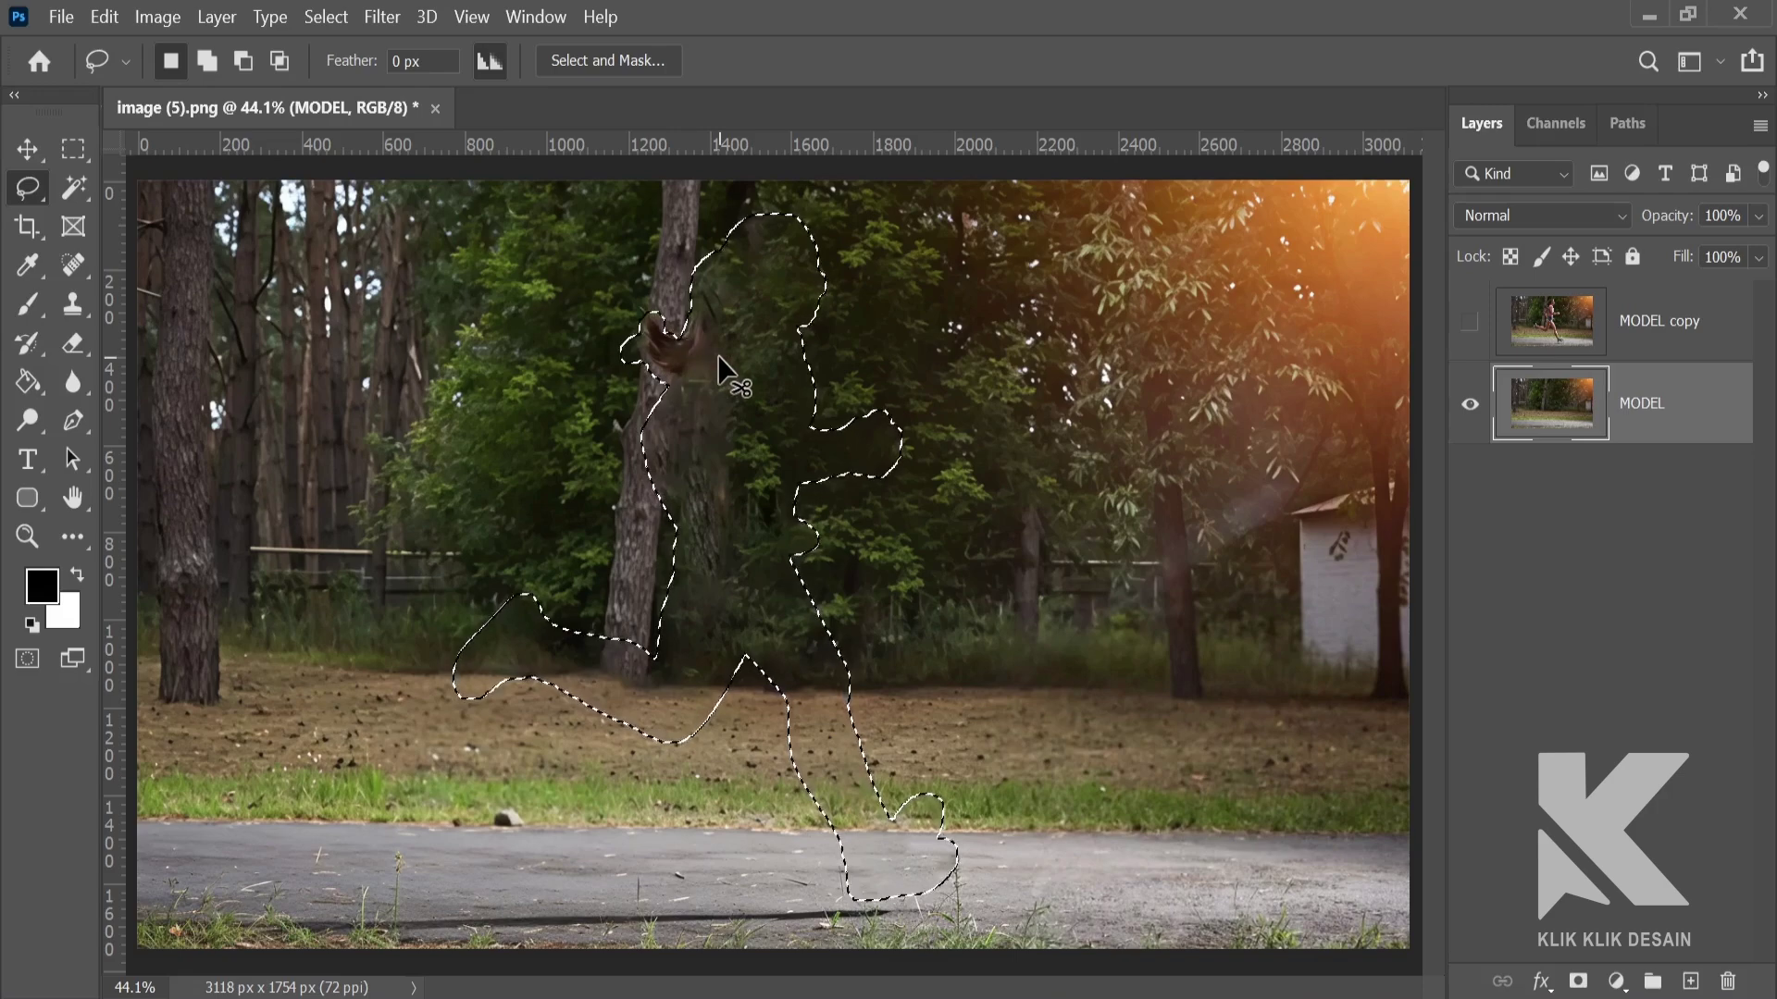
pyautogui.hotkey('ctrl', 'z')
# Add the area around the tip of the ponytail to the selection with the Lasso tool
pyautogui.scroll(5, 720, 361)
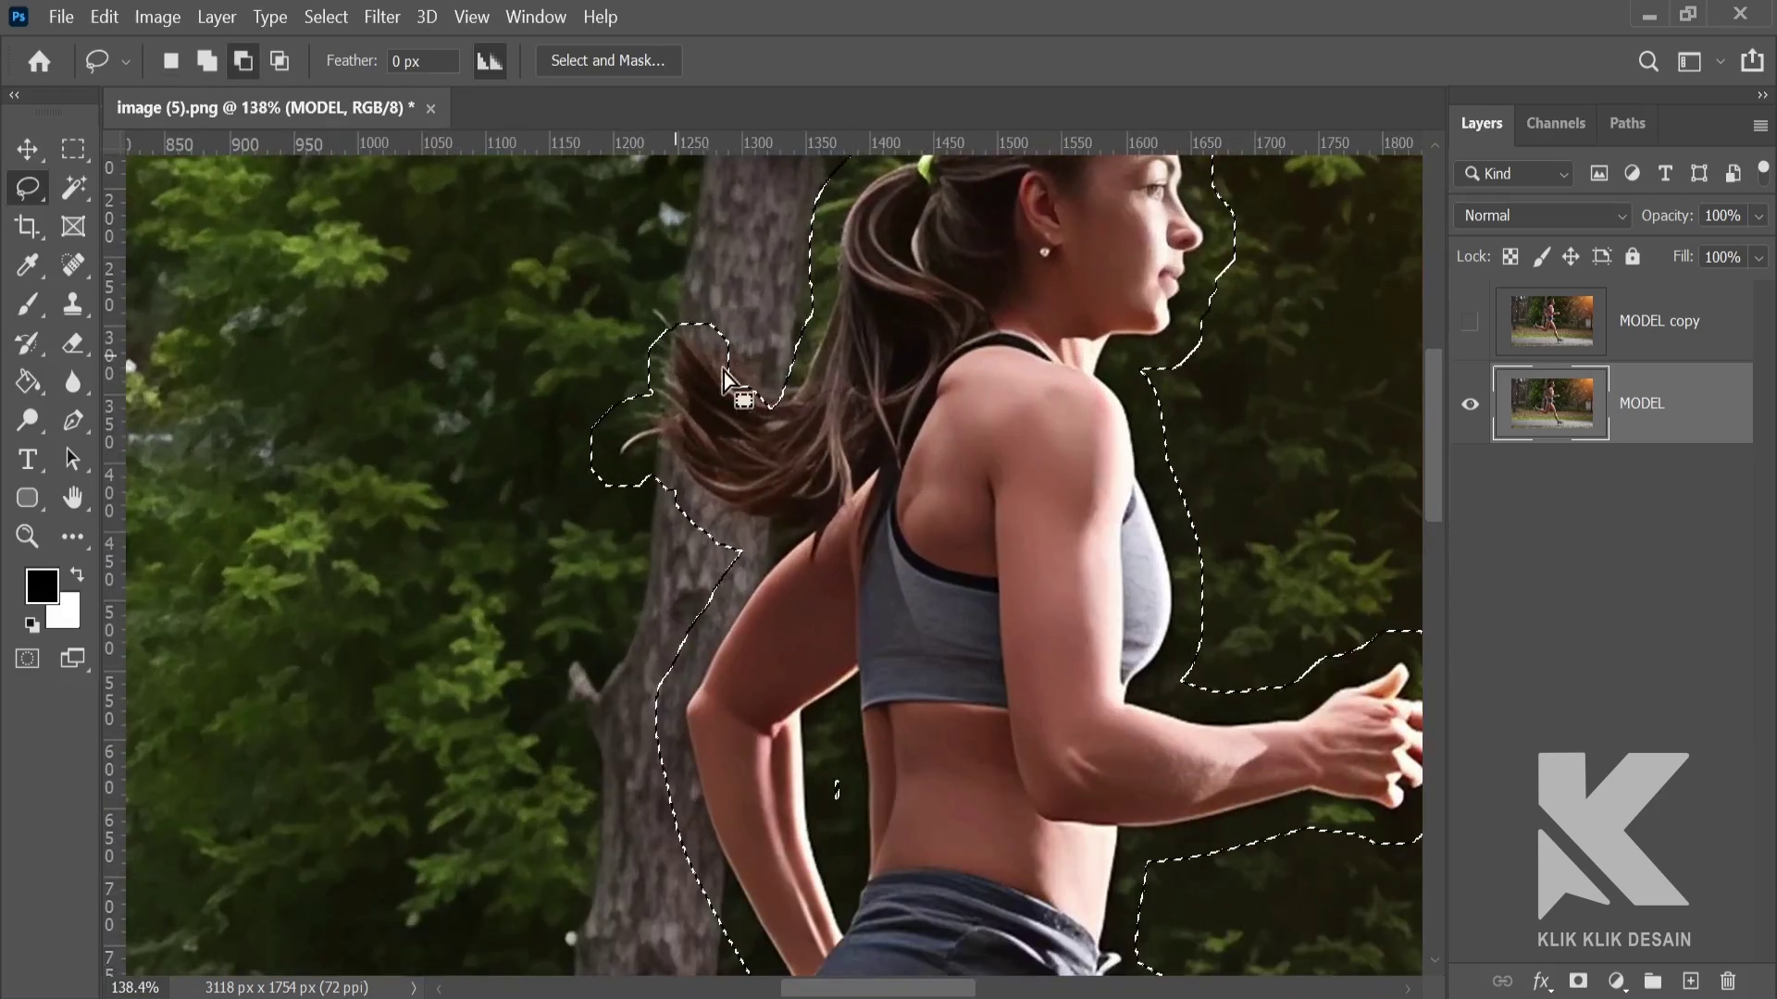
pyautogui.moveTo(820, 305)
pyautogui.mouseDown()
pyautogui.moveTo(783, 327)
pyautogui.moveTo(666, 287)
pyautogui.moveTo(591, 378)
pyautogui.moveTo(618, 487)
pyautogui.moveTo(787, 486)
pyautogui.moveTo(901, 442)
pyautogui.mouseUp()
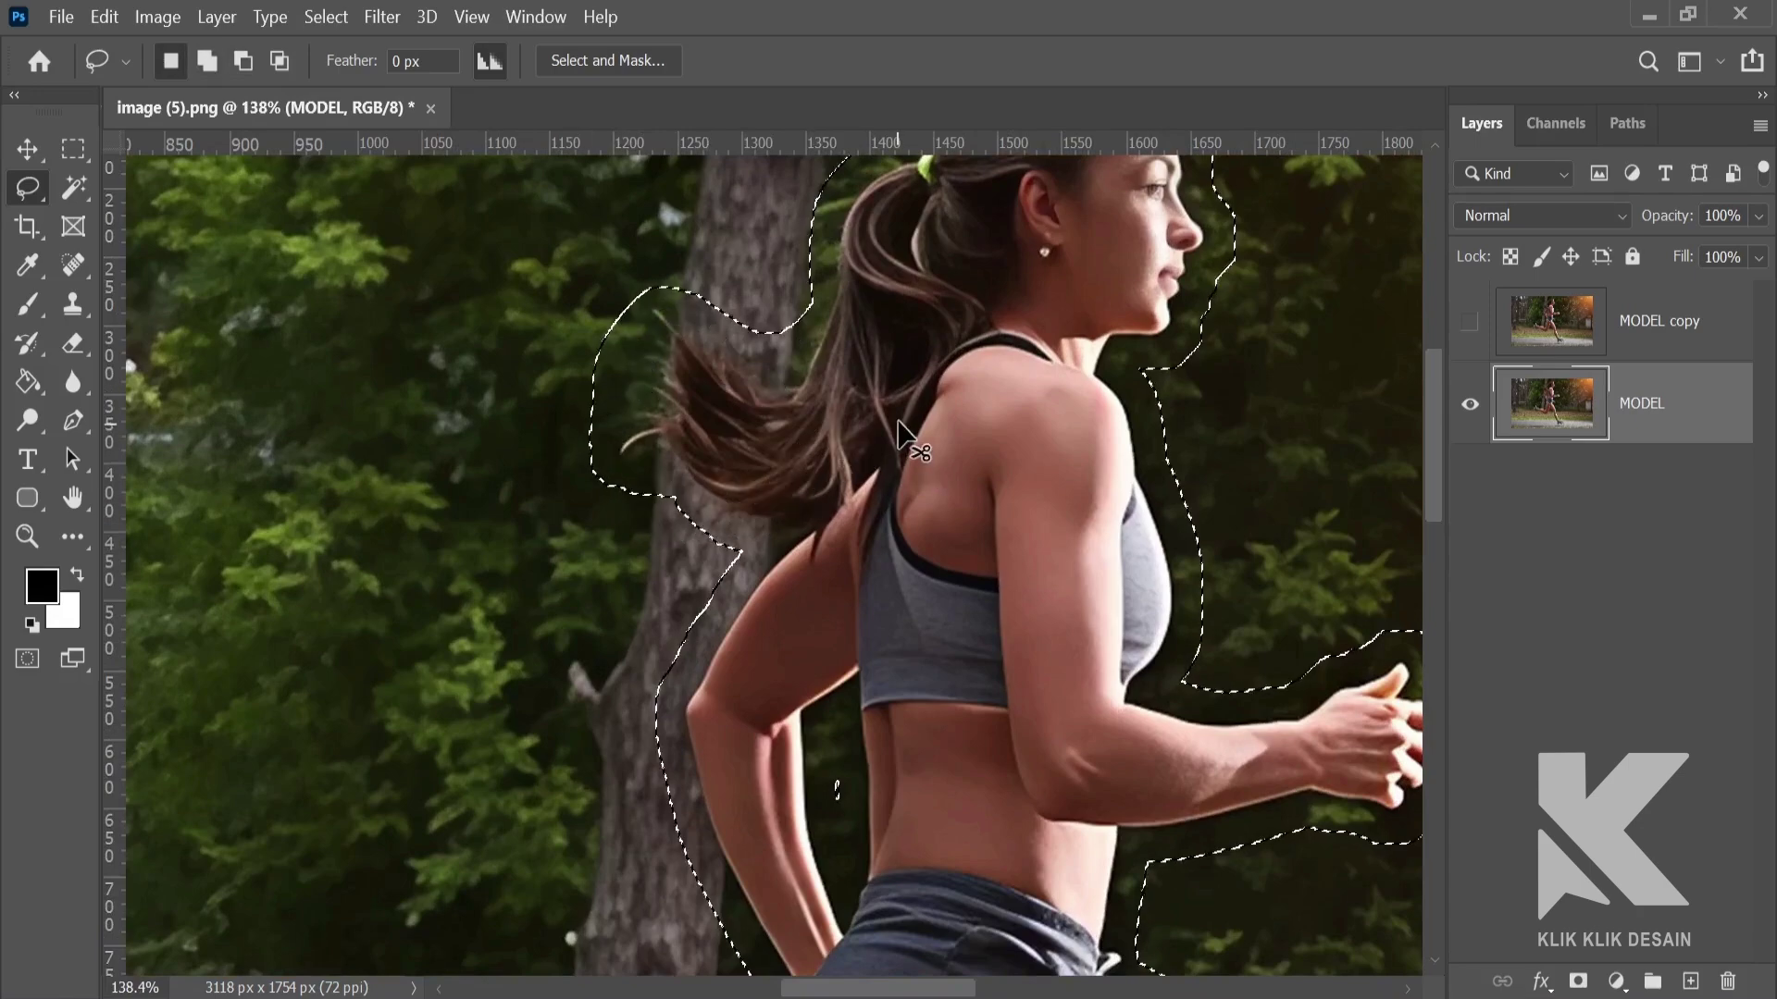
pyautogui.hotkey('ctrl', '0')
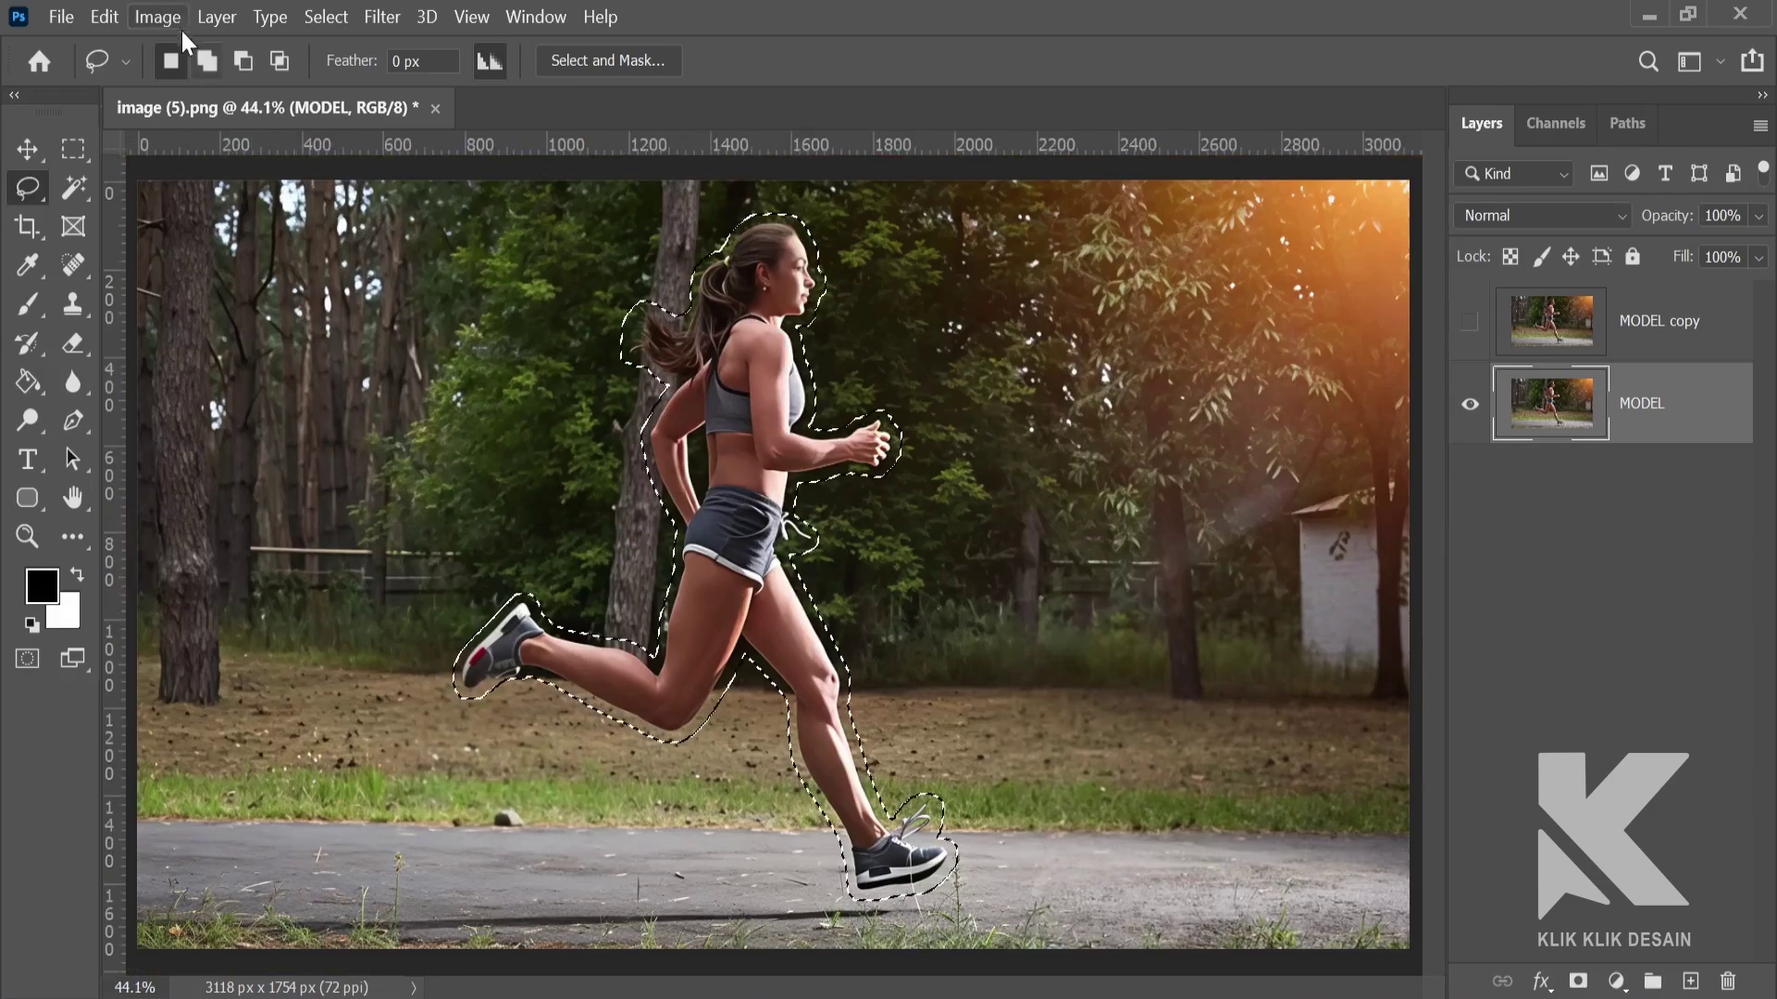
# Fill the selected runner area with Content-Aware contents at 100% opacity and clear the selection
pyautogui.click(103, 16)
pyautogui.click(236, 448)
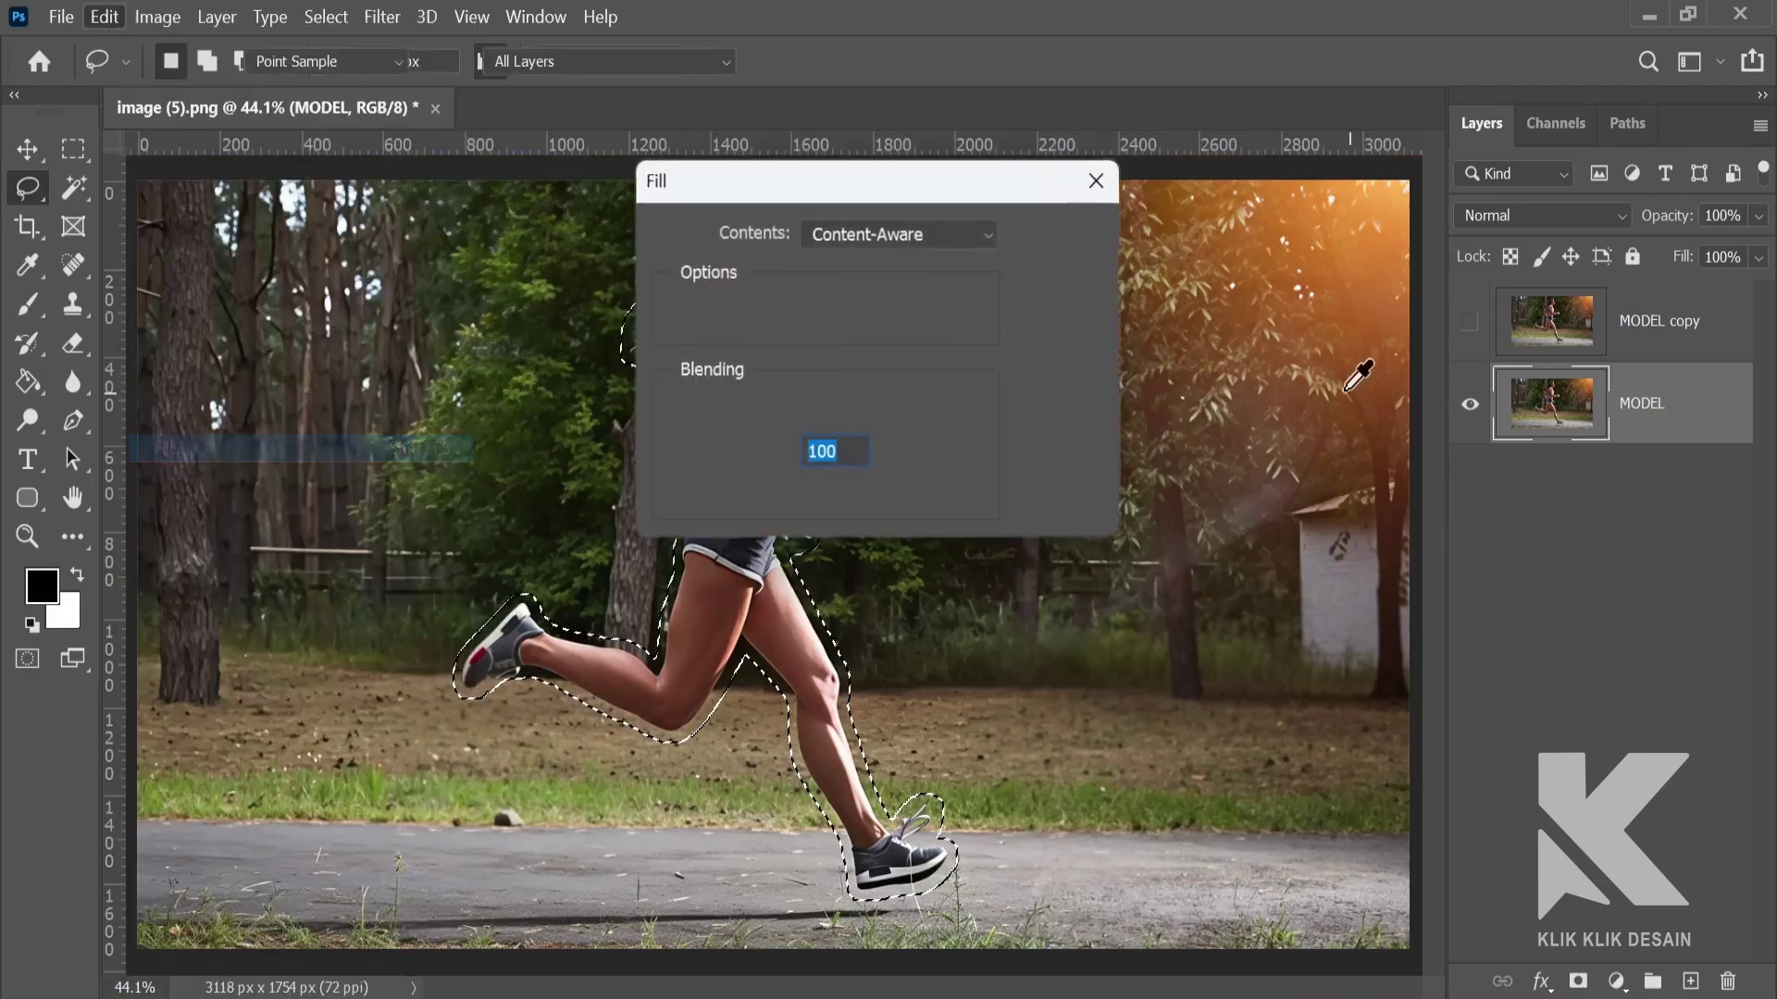
pyautogui.click(1063, 239)
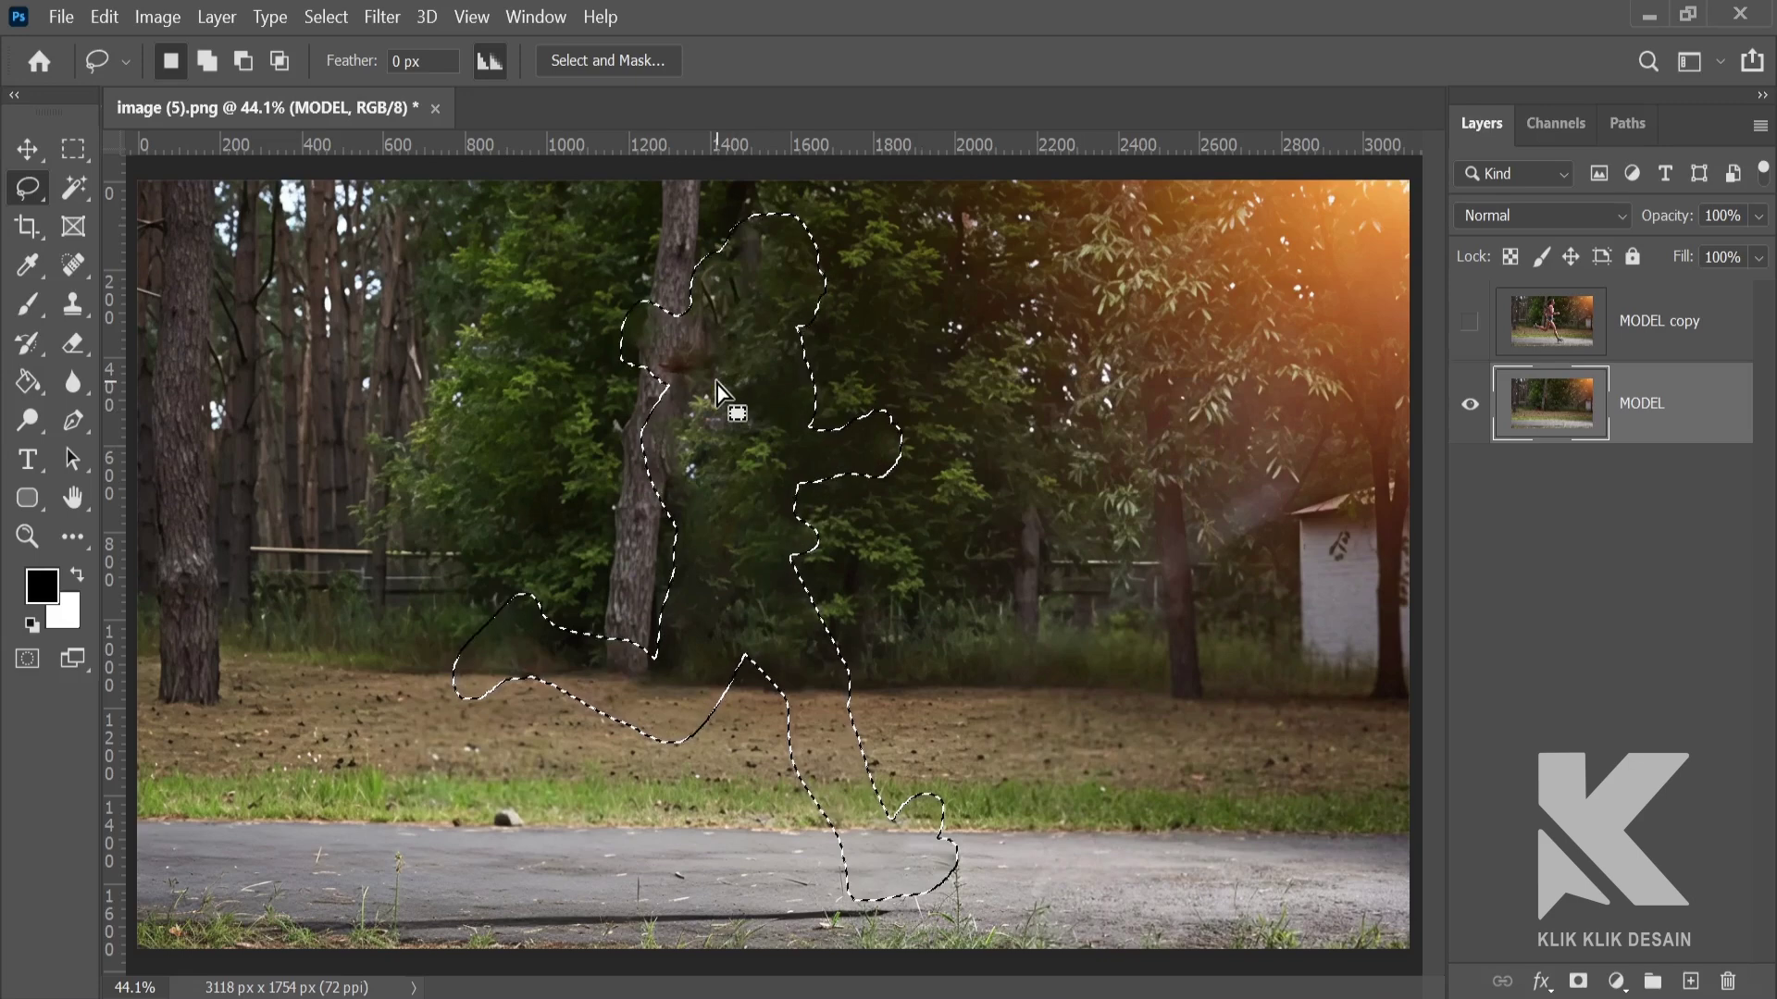
pyautogui.hotkey('ctrl', 'd')
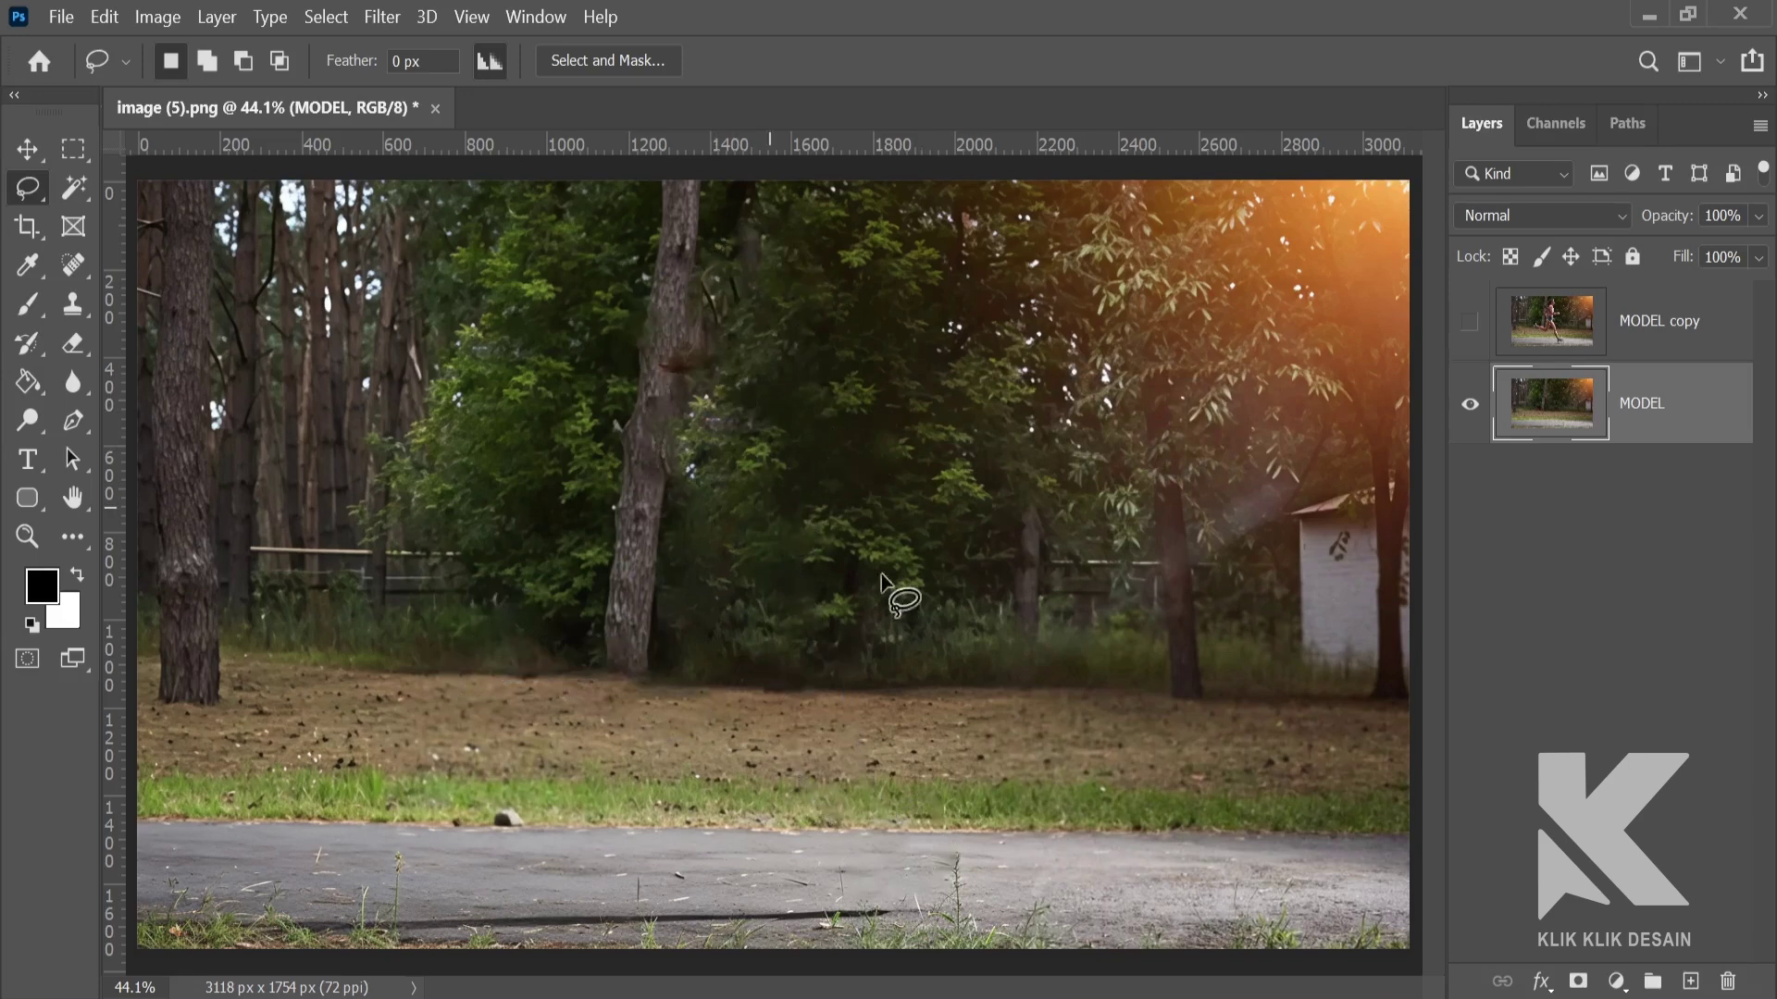
# Make the MODEL copy layer visible and select the runner on it with Select Subject
pyautogui.click(1470, 324)
pyautogui.click(1669, 342)
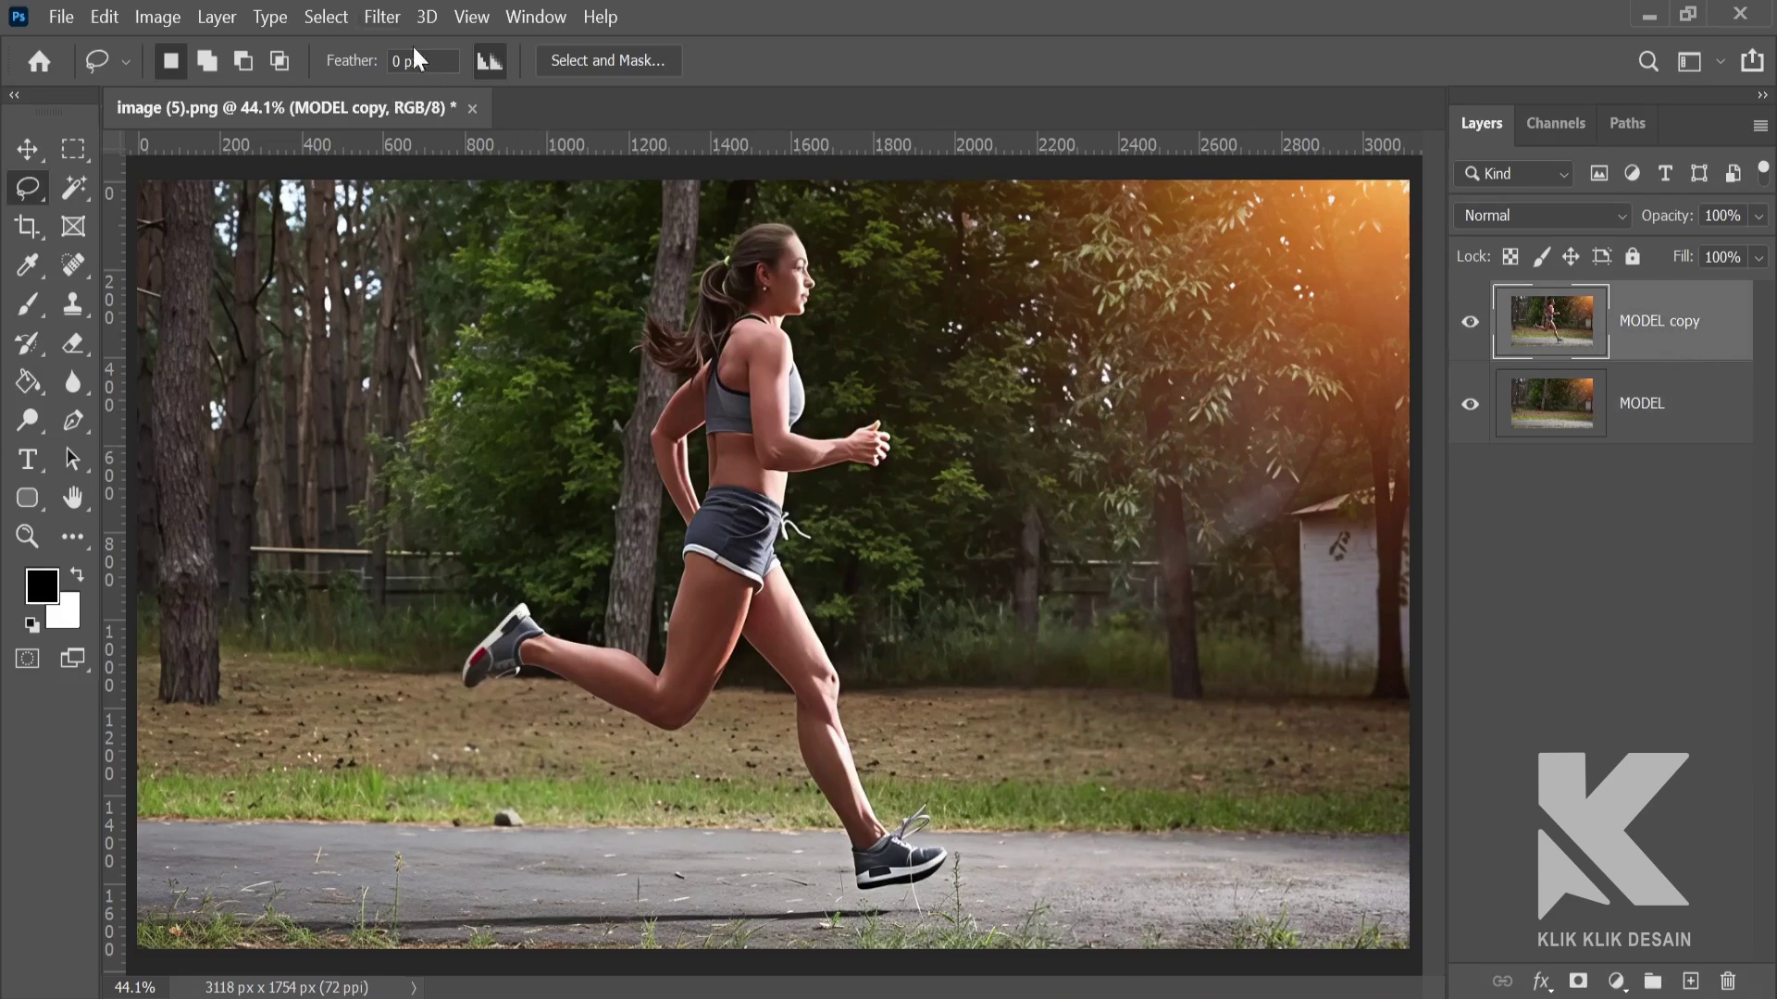
pyautogui.click(544, 20)
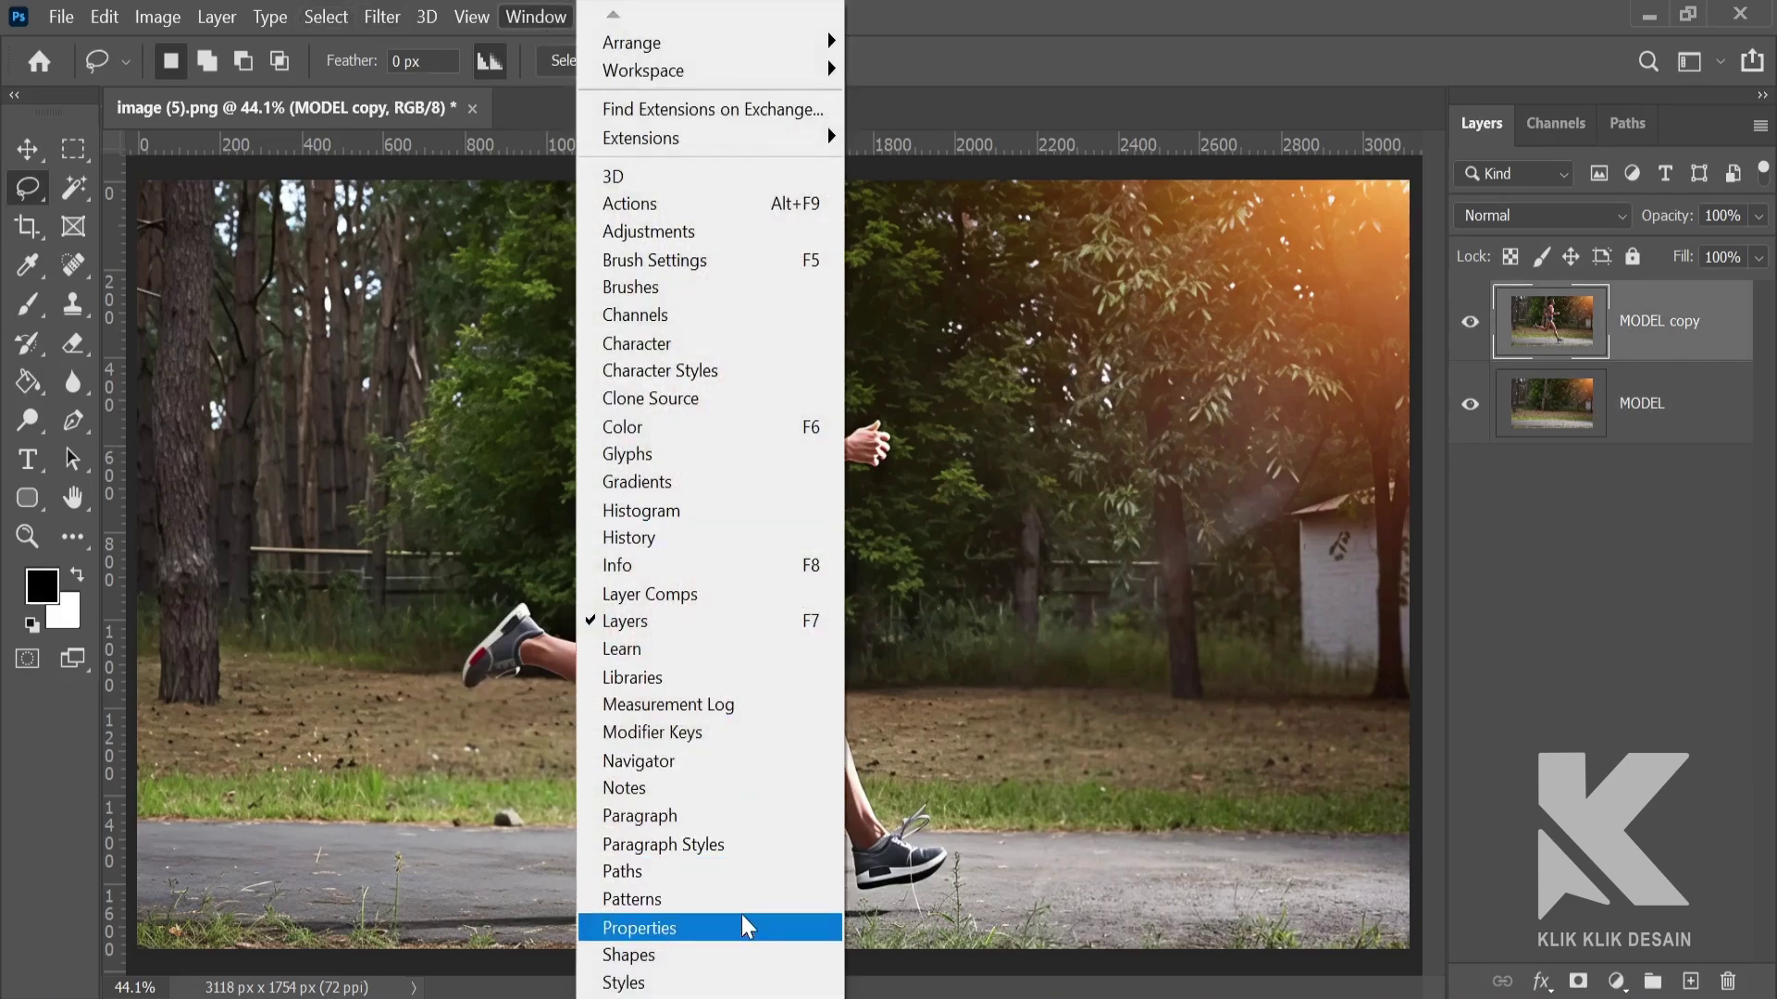
pyautogui.click(738, 927)
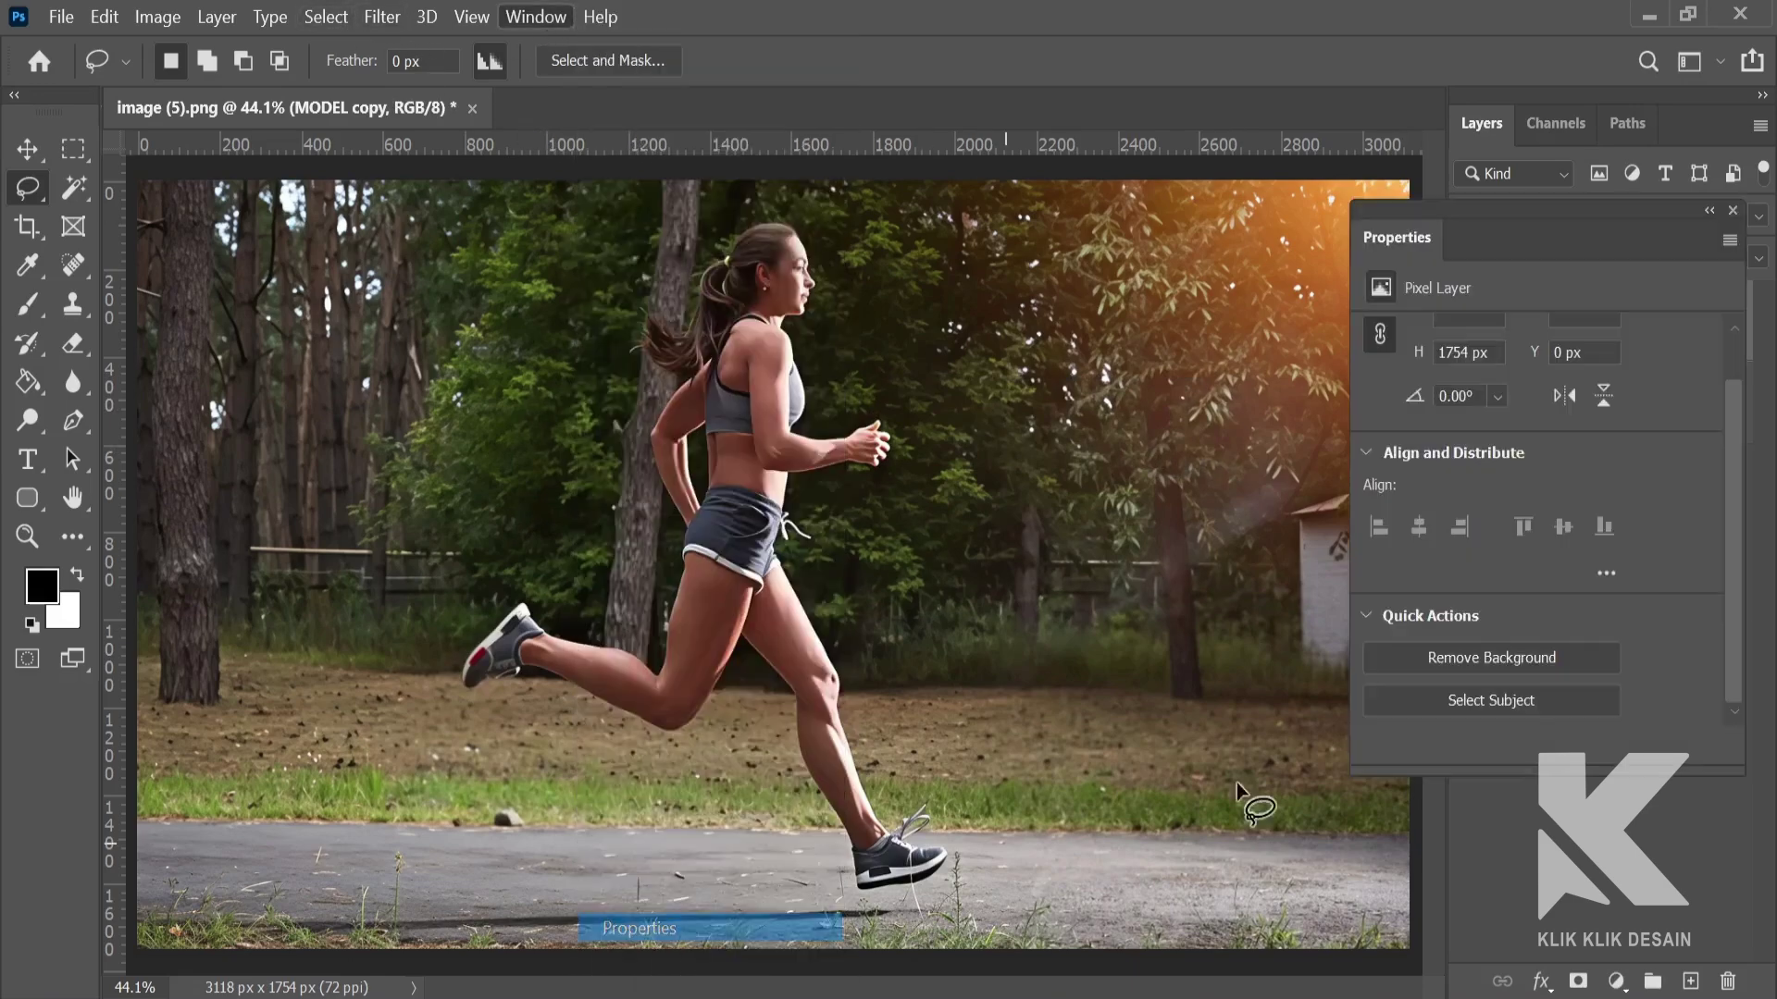
pyautogui.click(1538, 702)
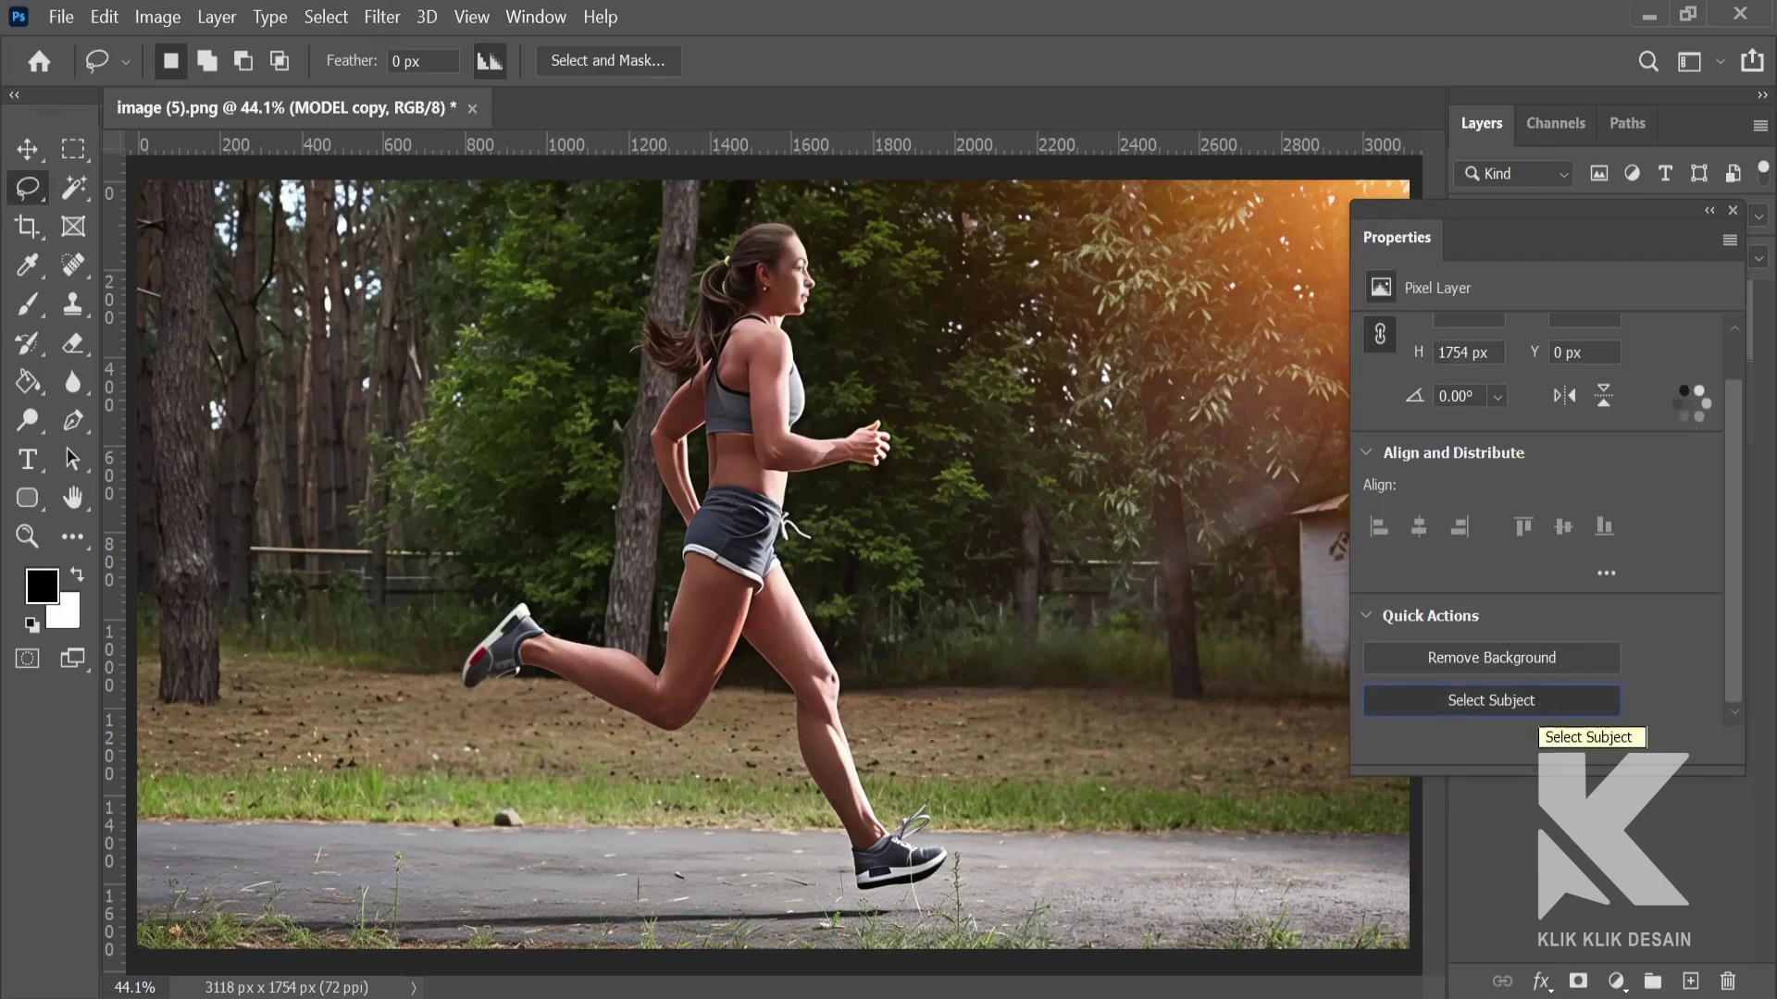
pyautogui.click(1732, 210)
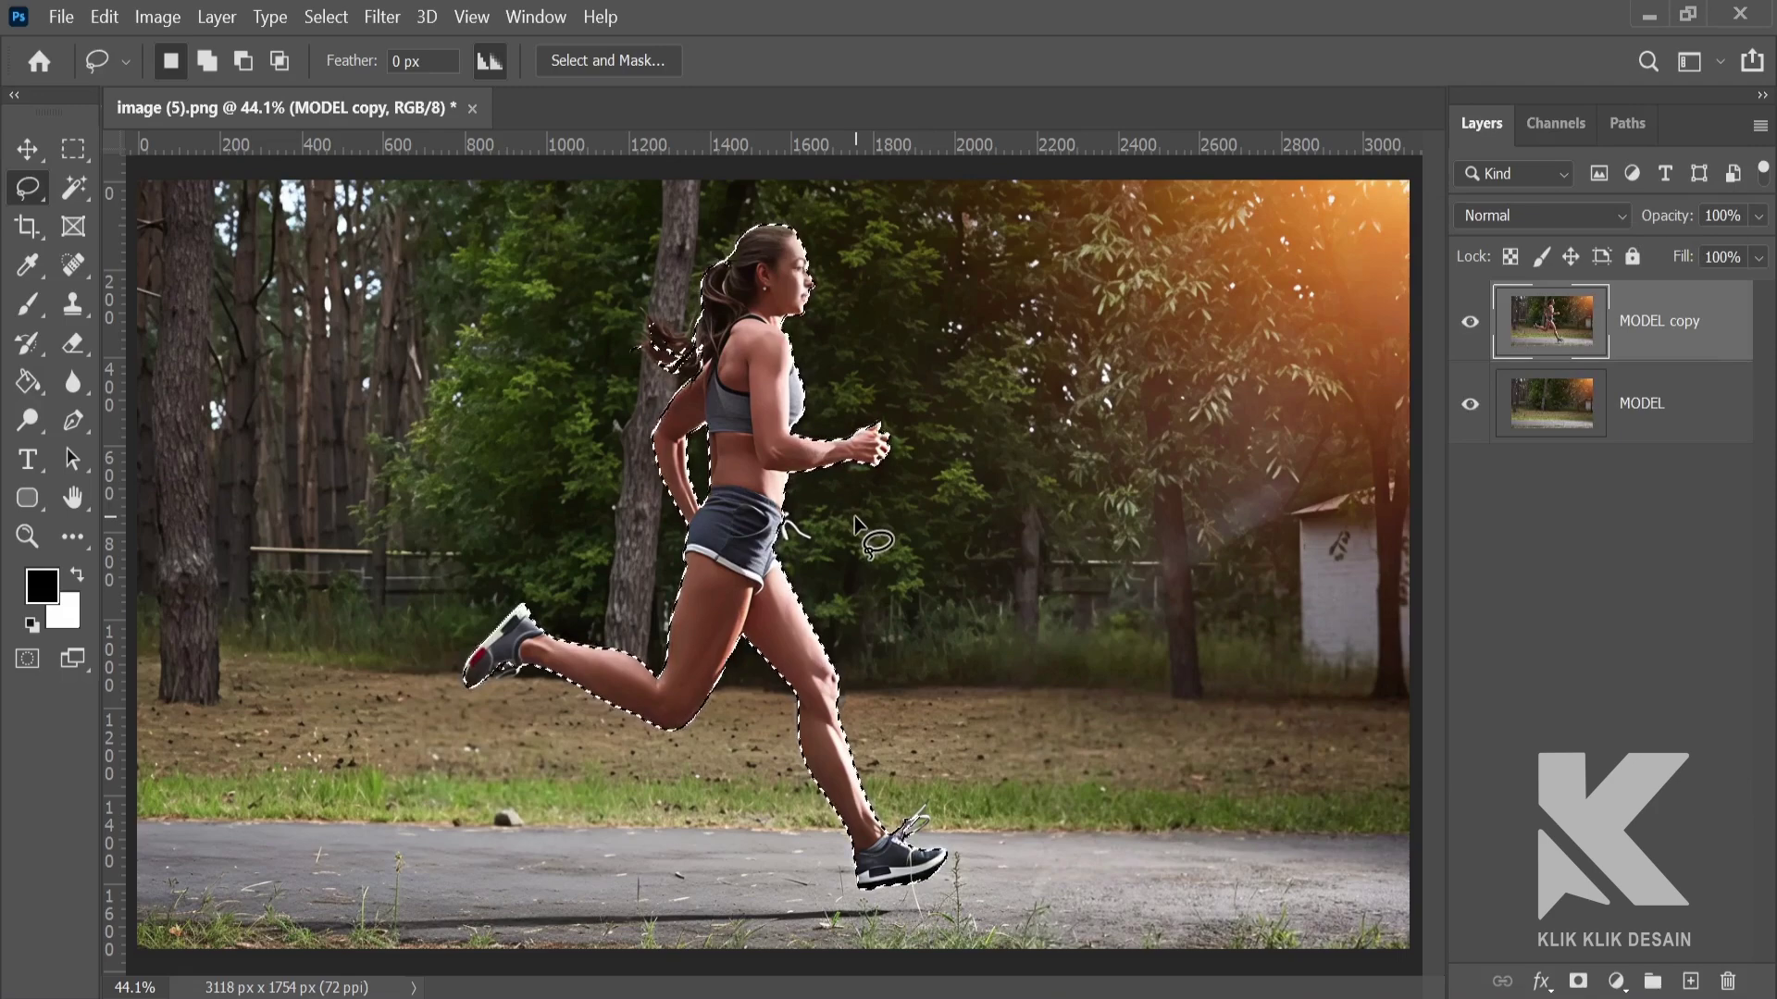
# Add the green hair tie at the base of the ponytail to the selection with the Lasso tool
pyautogui.scroll(6, 786, 333)
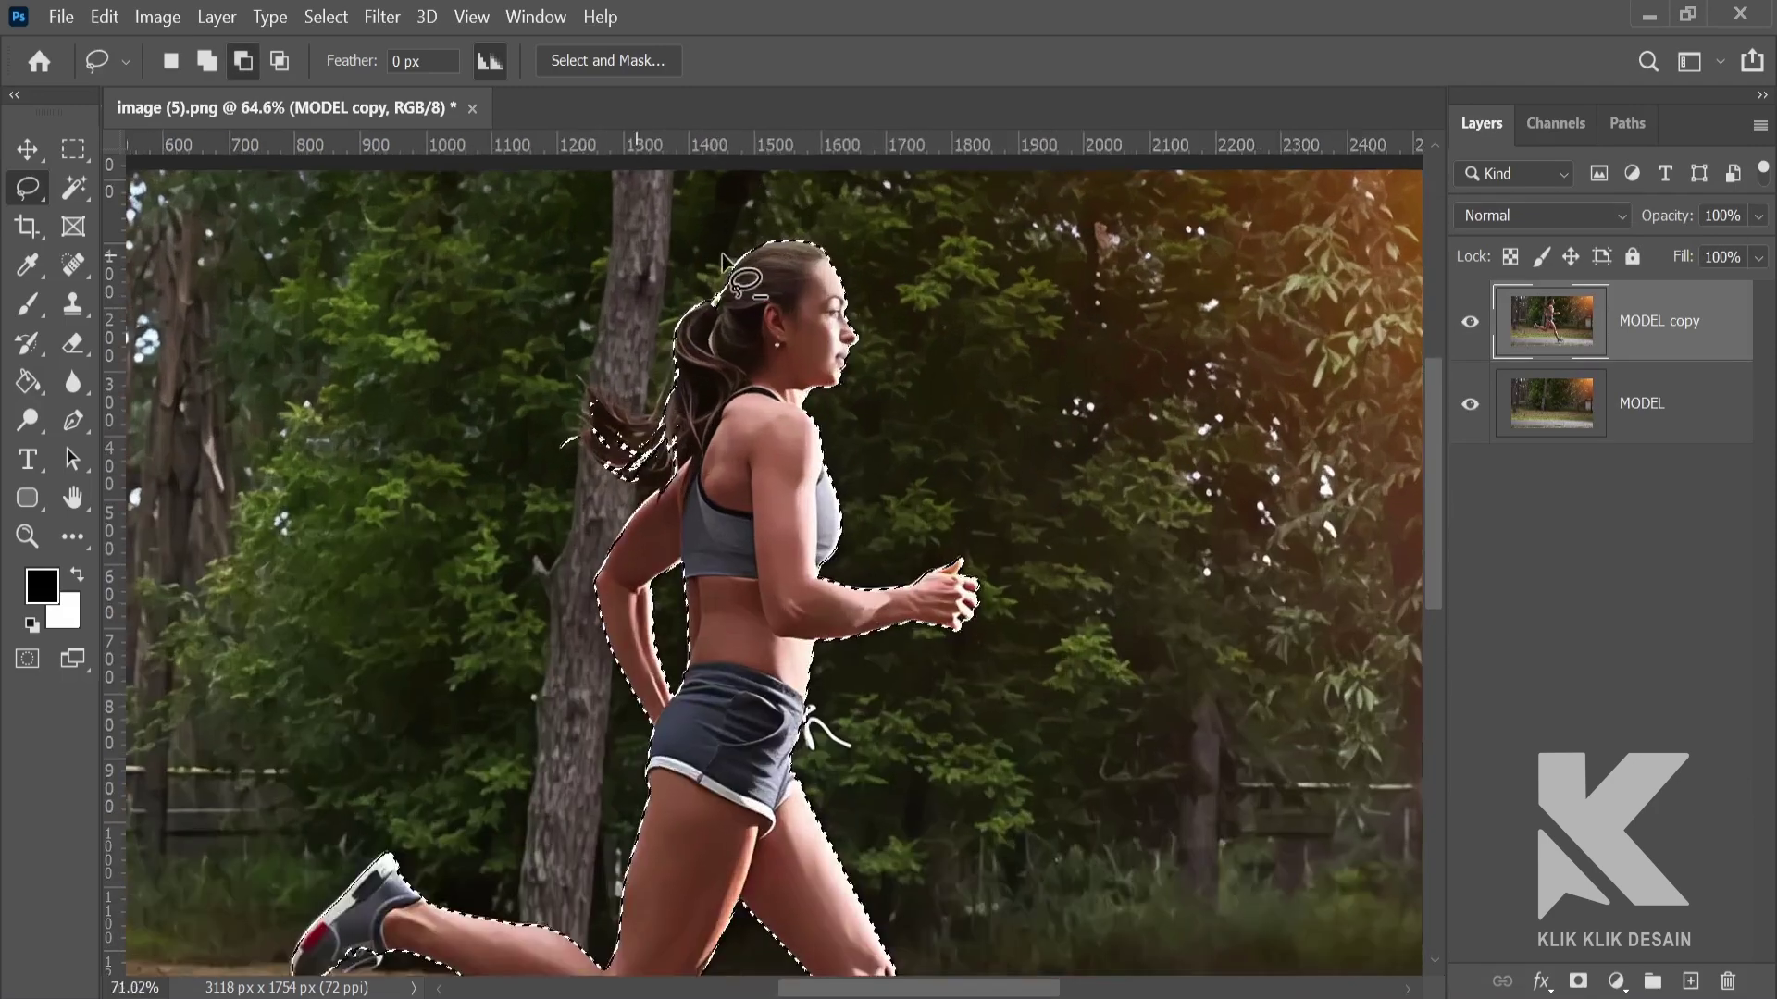
pyautogui.scroll(2, 722, 354)
pyautogui.scroll(2, 1083, 462)
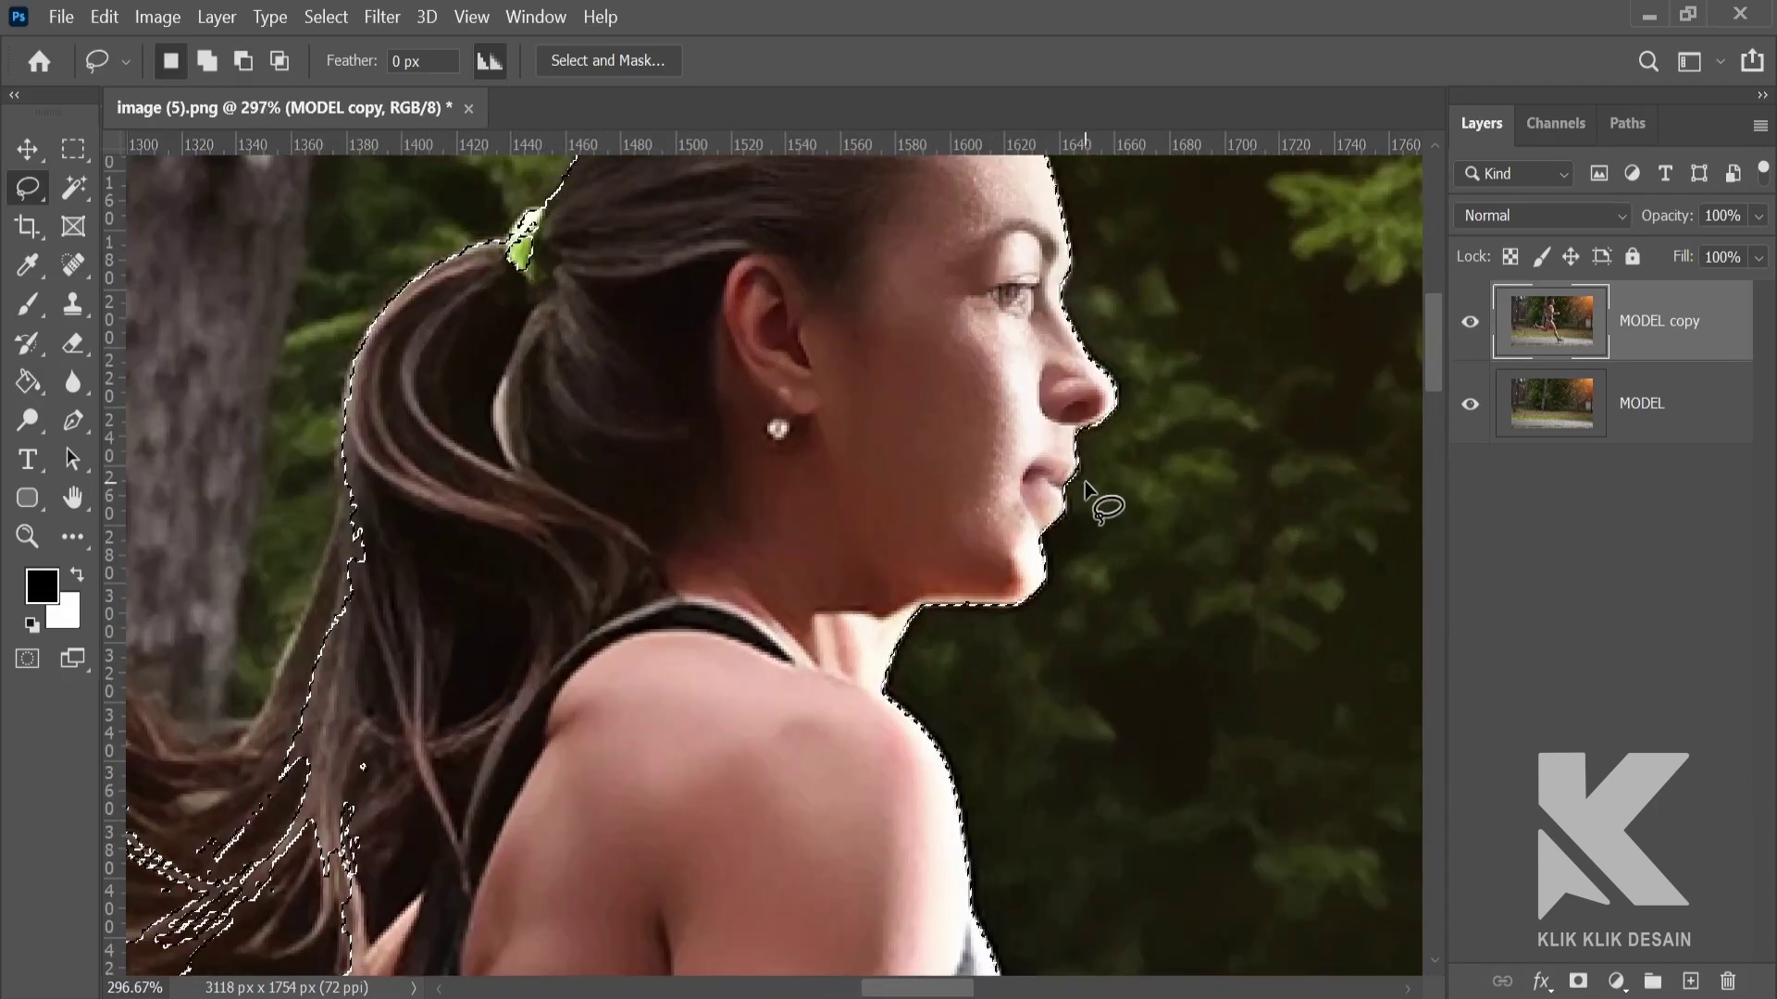
pyautogui.moveTo(991, 357); pyautogui.dragTo(1003, 734)
pyautogui.moveTo(694, 745); pyautogui.dragTo(892, 543)
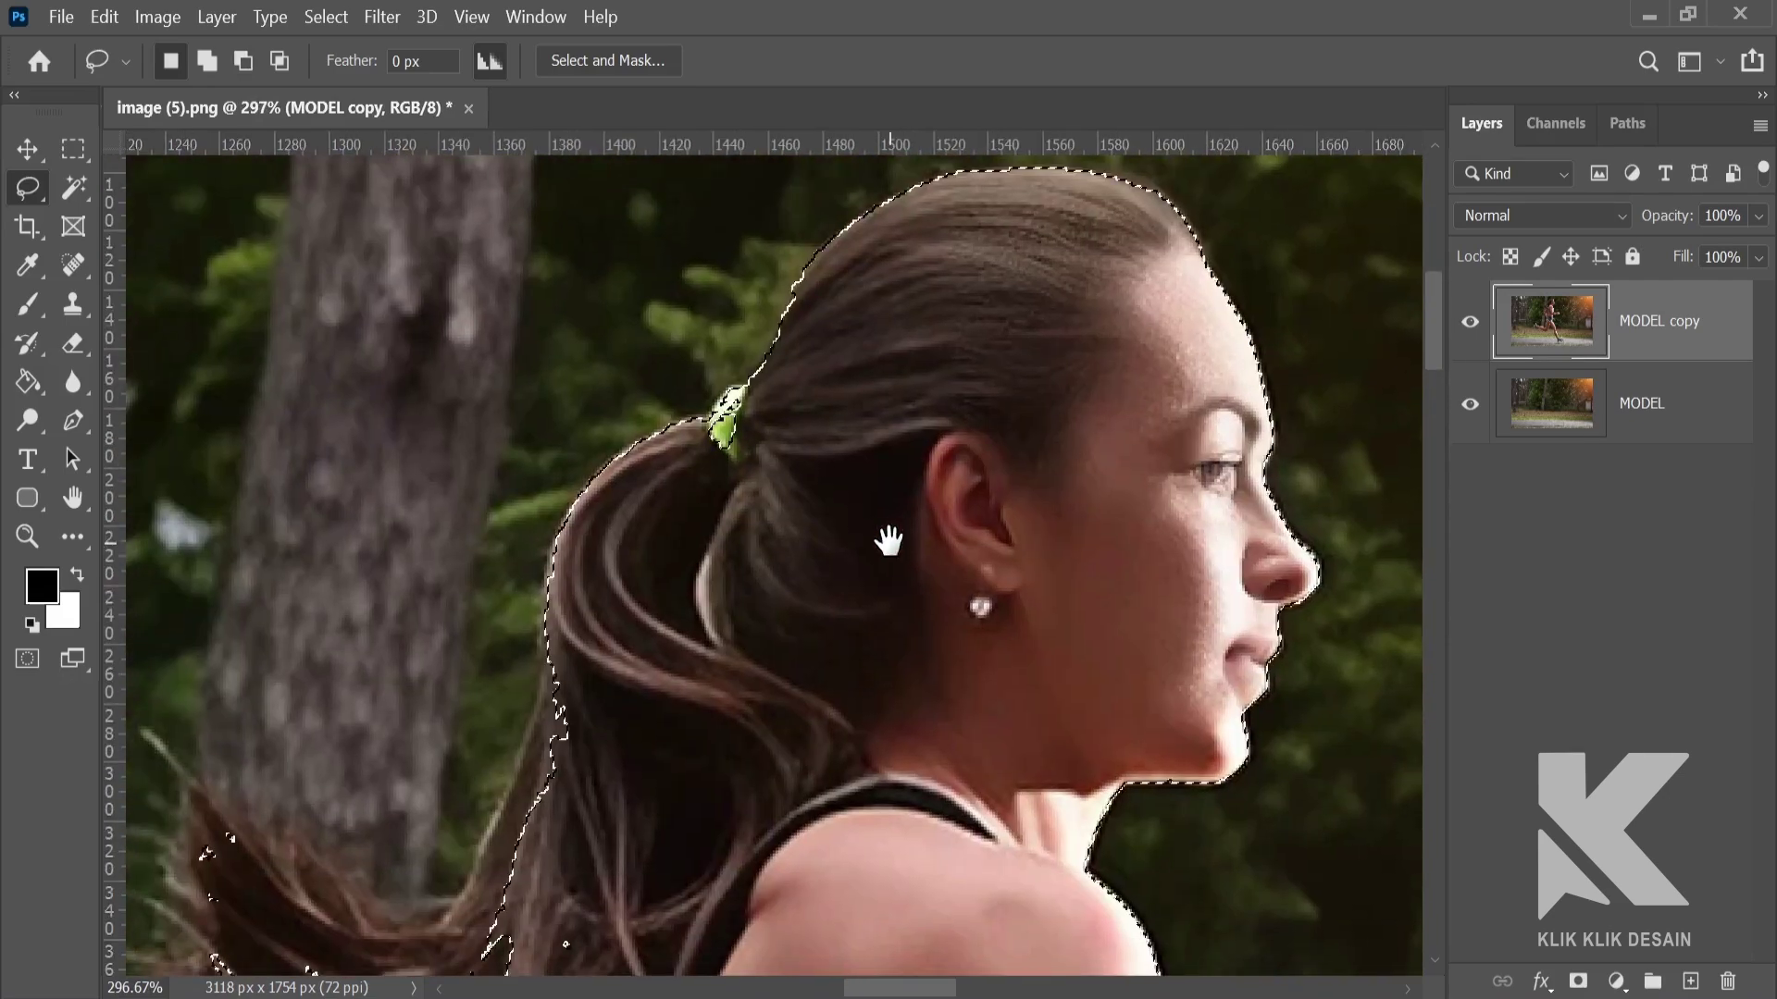
pyautogui.scroll(2, 733, 575)
pyautogui.scroll(5, 796, 398)
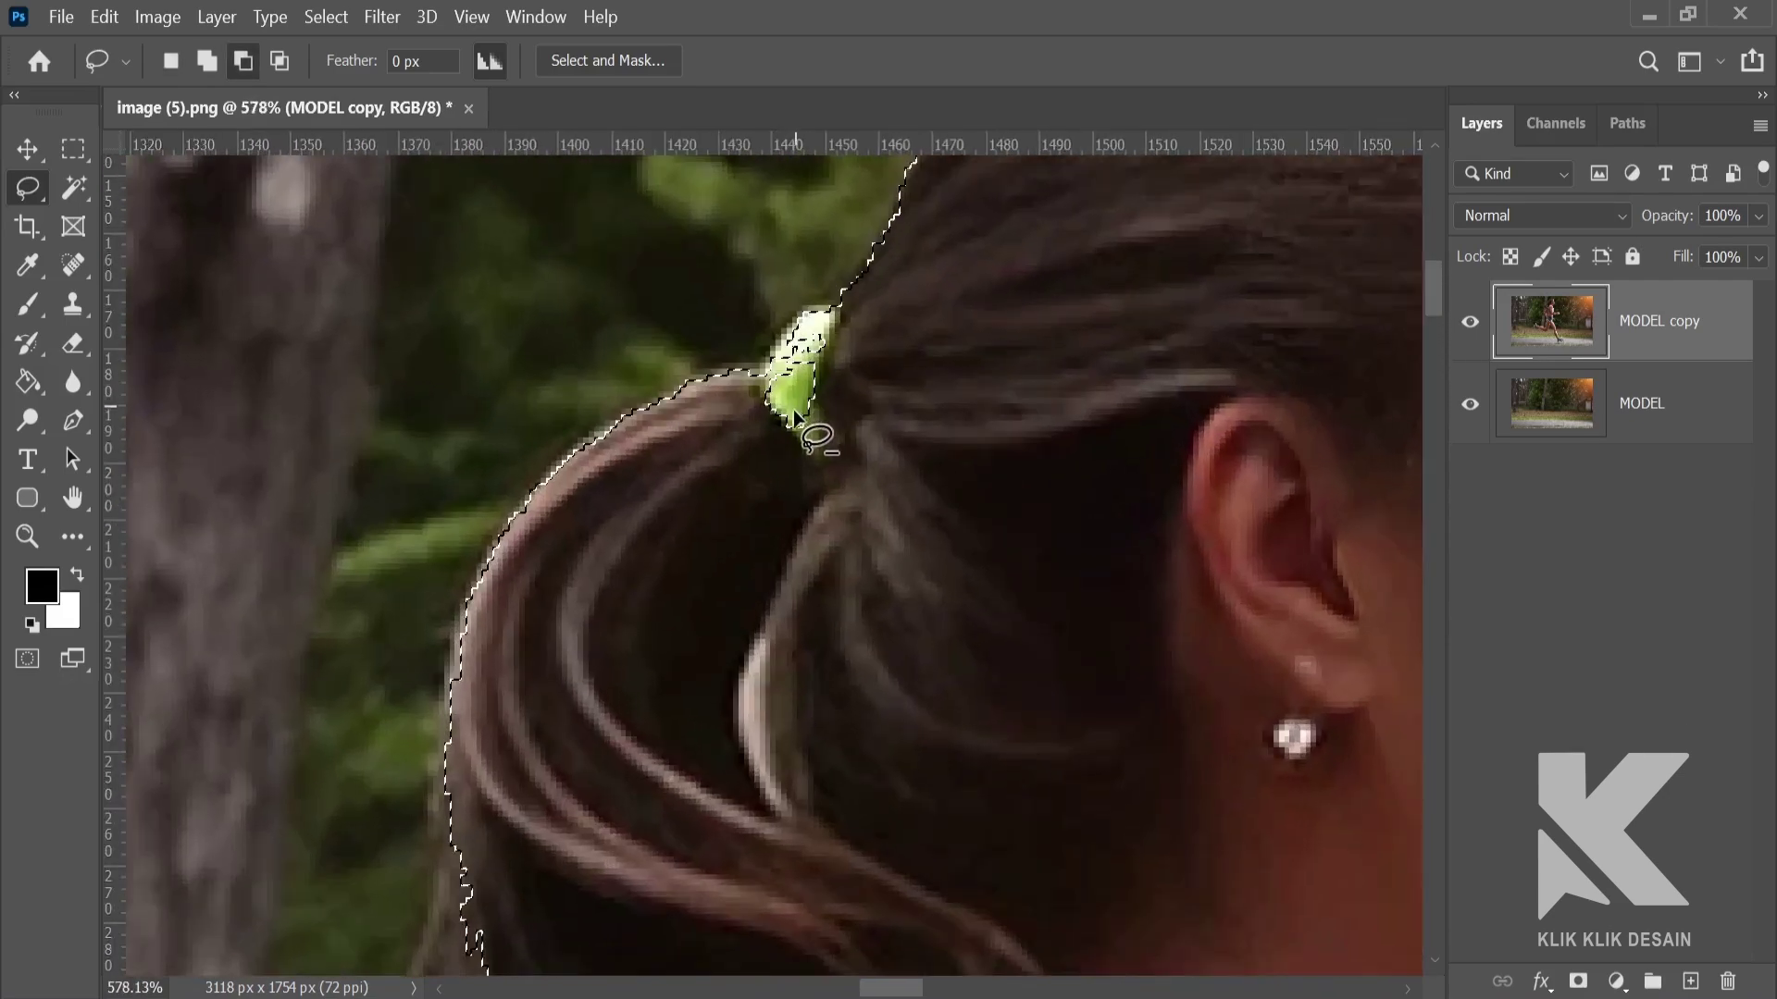
pyautogui.moveTo(822, 369)
pyautogui.mouseDown()
pyautogui.moveTo(787, 417)
pyautogui.moveTo(833, 488)
pyautogui.moveTo(814, 370)
pyautogui.moveTo(828, 356)
pyautogui.mouseUp()
# Extend the selection with the Lasso tool along the outer and upper edge of the ponytail
pyautogui.moveTo(926, 509); pyautogui.dragTo(832, 269)
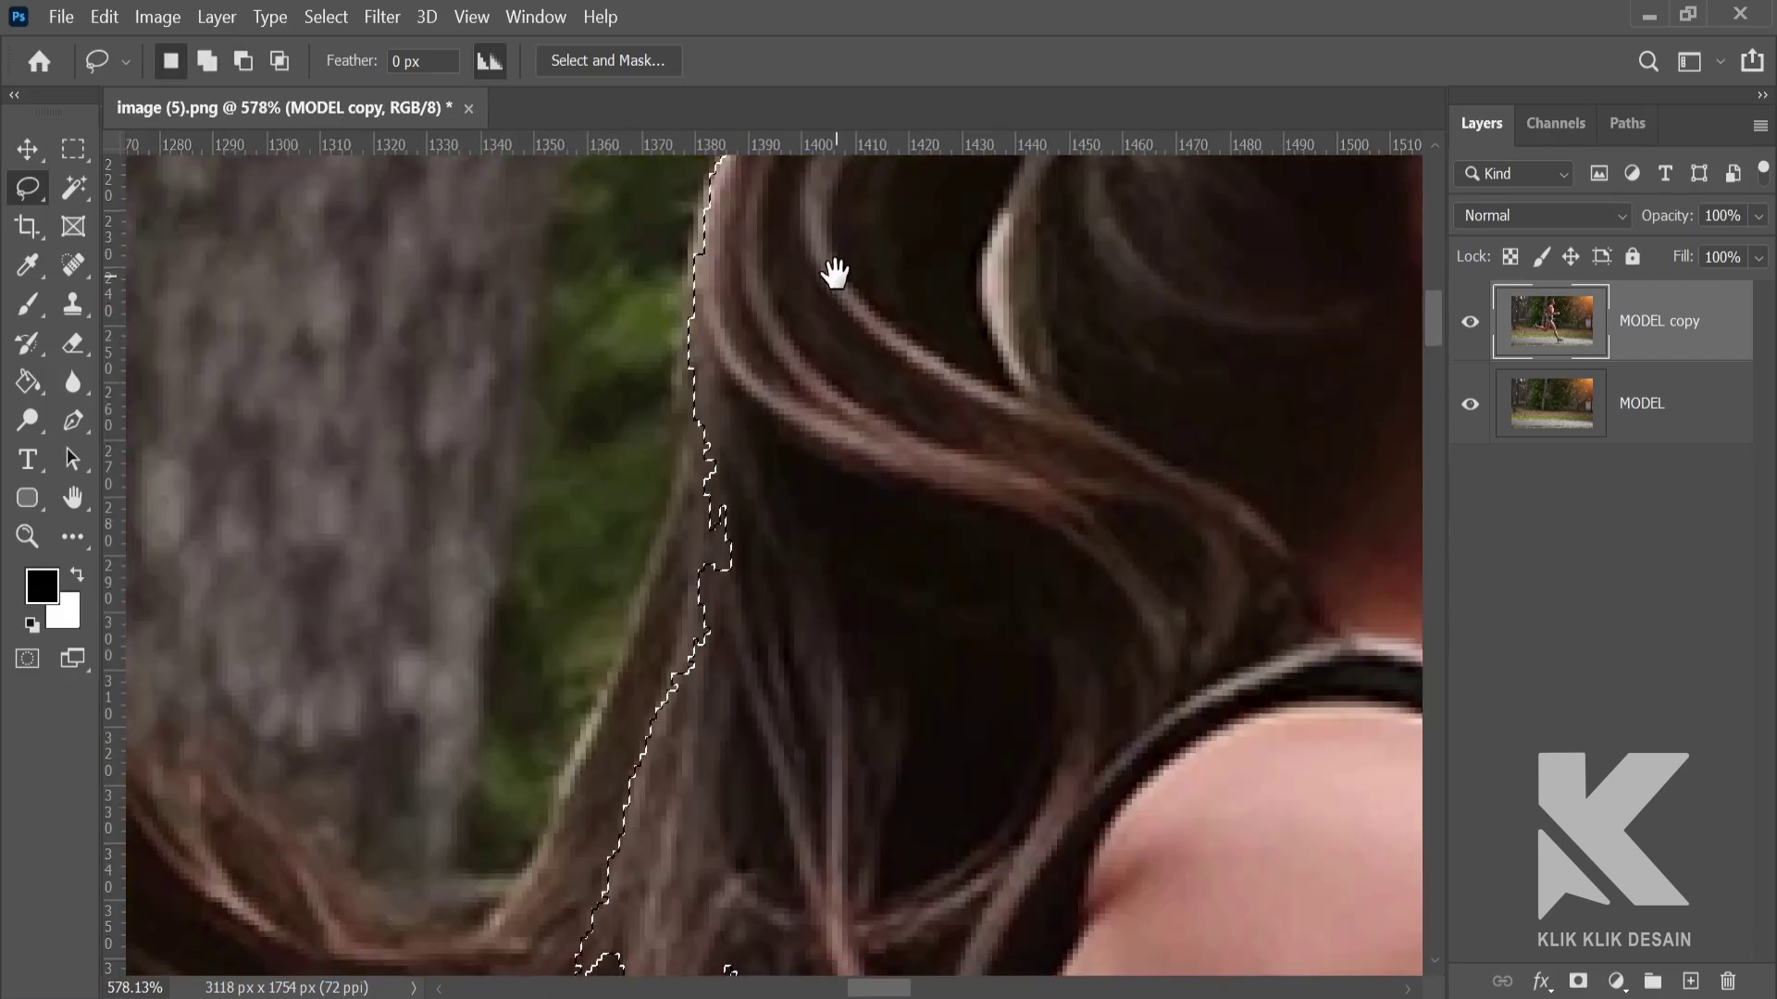
pyautogui.scroll(-3, 897, 376)
pyautogui.moveTo(759, 389); pyautogui.dragTo(667, 683)
pyautogui.moveTo(407, 665)
pyautogui.mouseDown()
pyautogui.moveTo(279, 577)
pyautogui.moveTo(242, 657)
pyautogui.moveTo(259, 755)
pyautogui.moveTo(218, 803)
pyautogui.moveTo(279, 869)
pyautogui.moveTo(535, 928)
pyautogui.moveTo(804, 704)
pyautogui.moveTo(825, 448)
pyautogui.mouseUp()
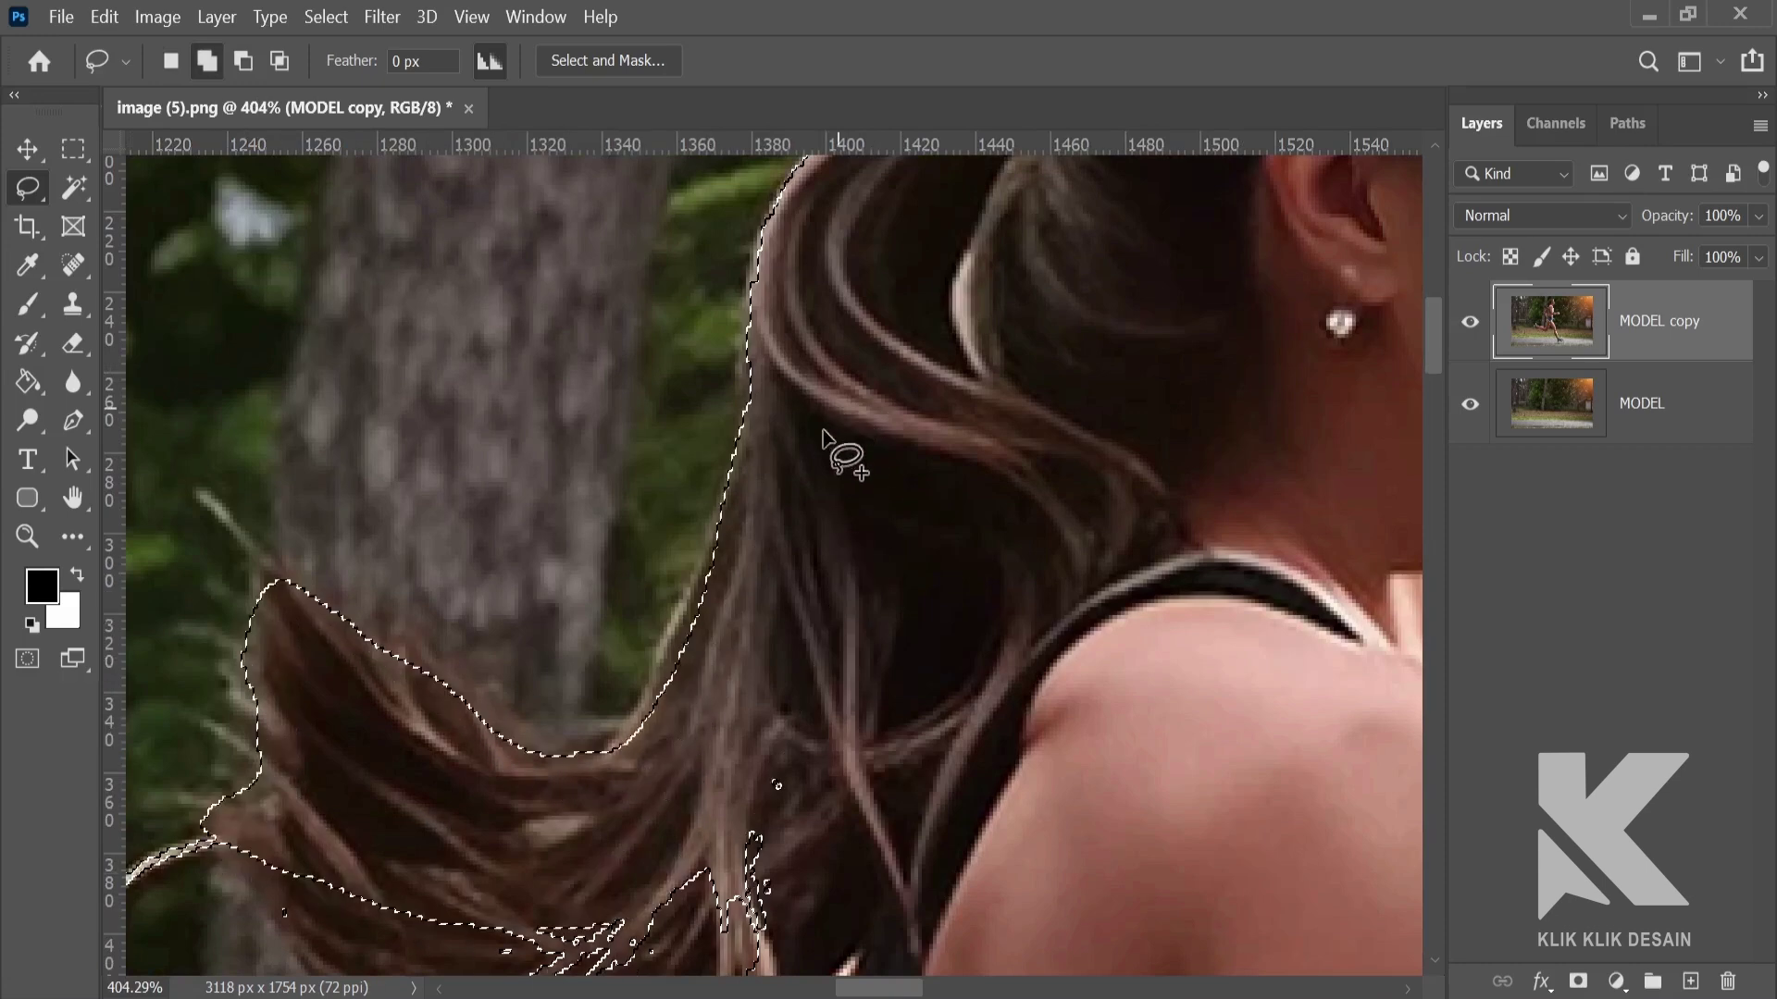
# Add the lower strands of the ponytail down to the shoulder to the selection with the Lasso tool
pyautogui.scroll(-5, 824, 448)
pyautogui.press('shift')
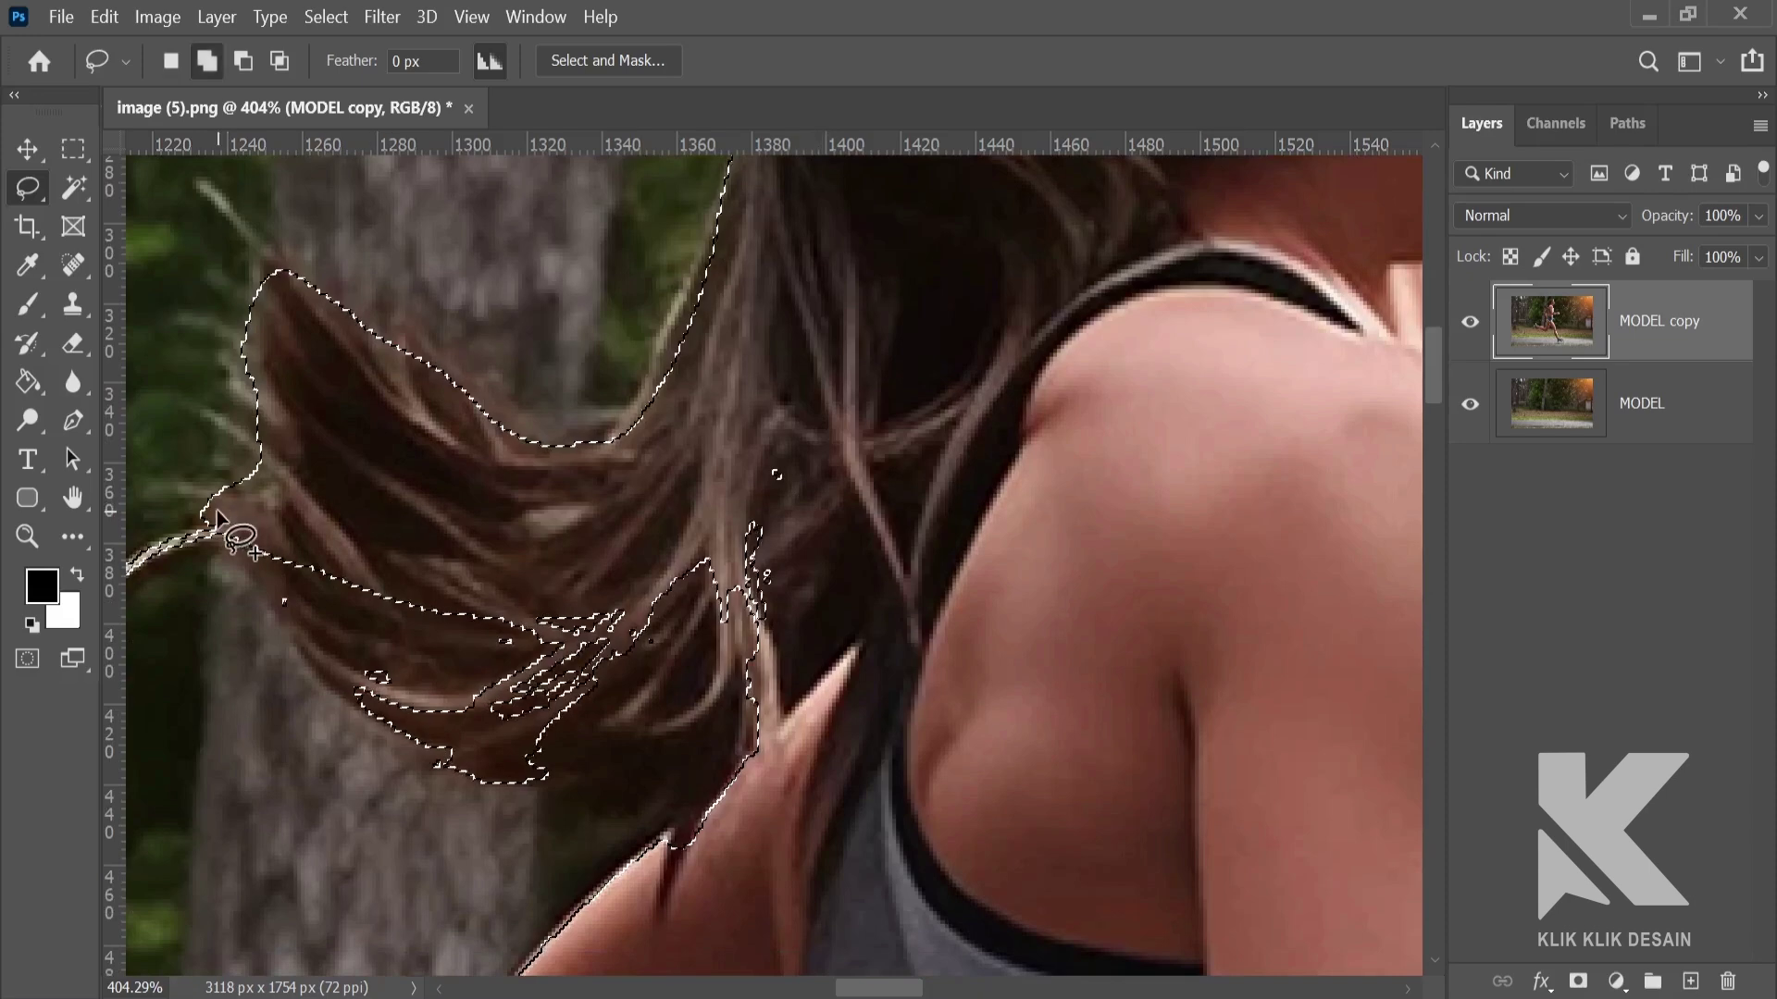
pyautogui.moveTo(216, 509)
pyautogui.mouseDown()
pyautogui.moveTo(290, 641)
pyautogui.moveTo(453, 755)
pyautogui.moveTo(629, 787)
pyautogui.moveTo(852, 896)
pyautogui.moveTo(713, 436)
pyautogui.moveTo(218, 507)
pyautogui.mouseUp()
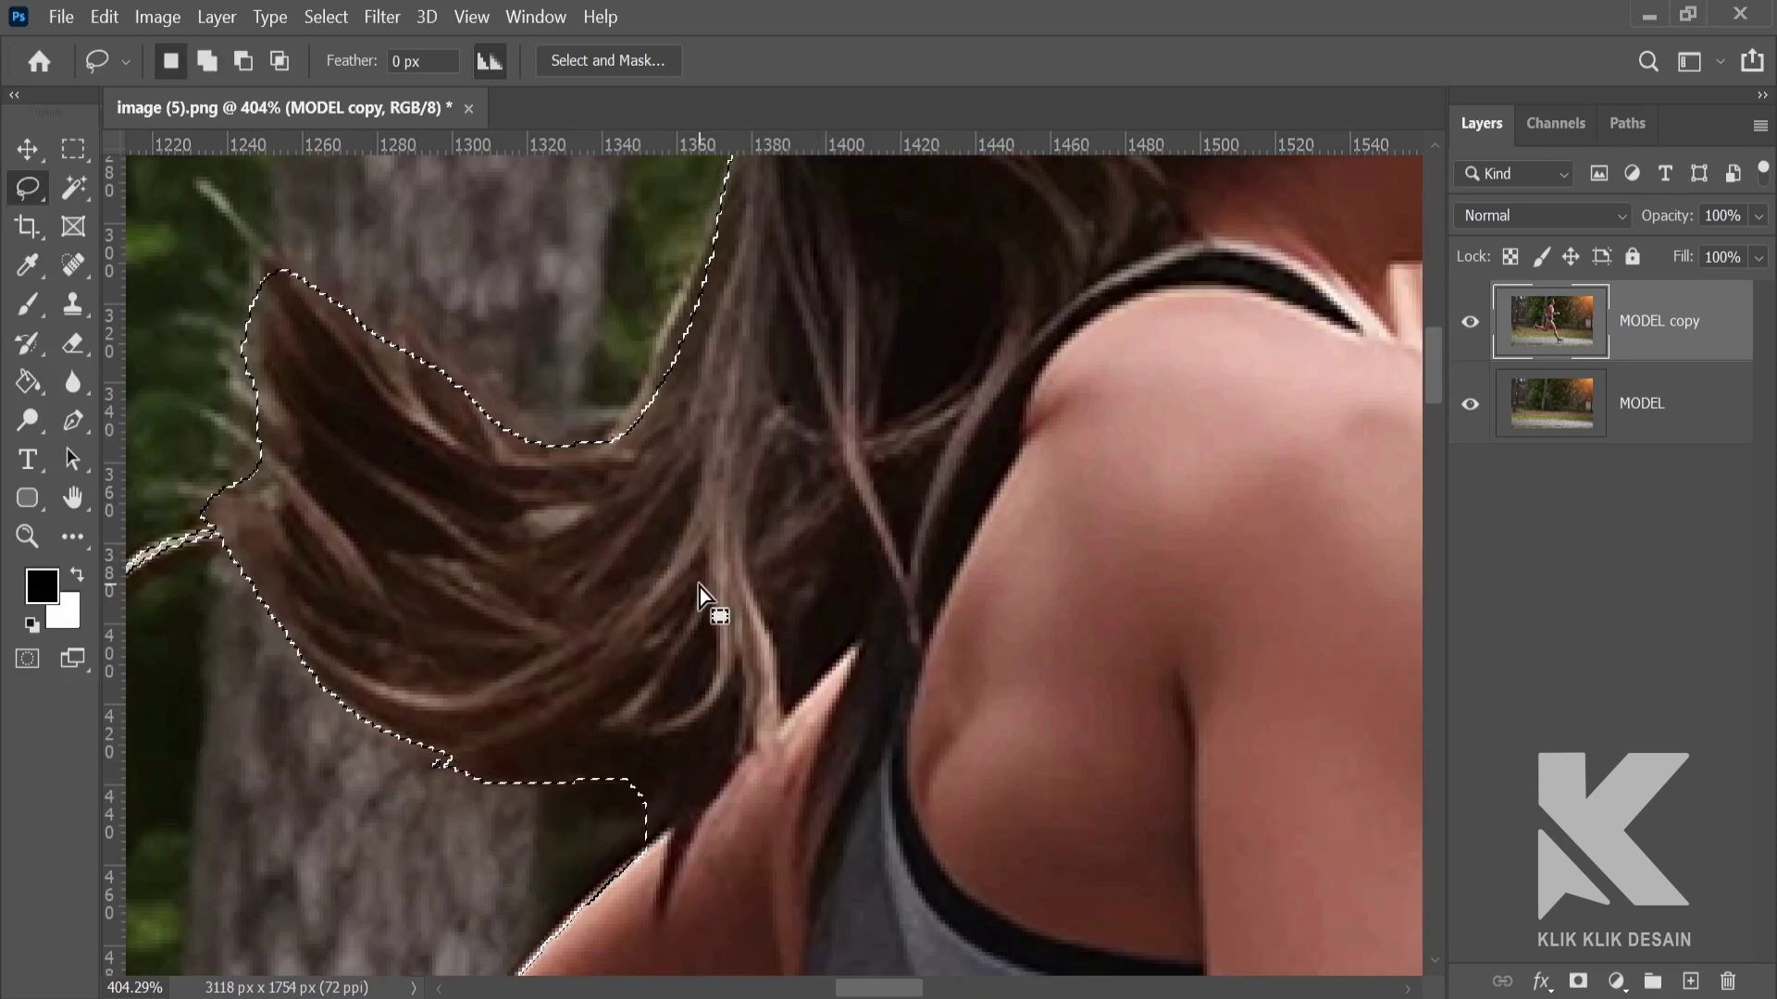
# Add the missing side panel and white collar edge of the raised rear shoe to the selection with the Lasso tool
pyautogui.scroll(-8, 700, 589)
pyautogui.moveTo(696, 763); pyautogui.dragTo(767, 436)
pyautogui.moveTo(768, 649); pyautogui.dragTo(634, 464)
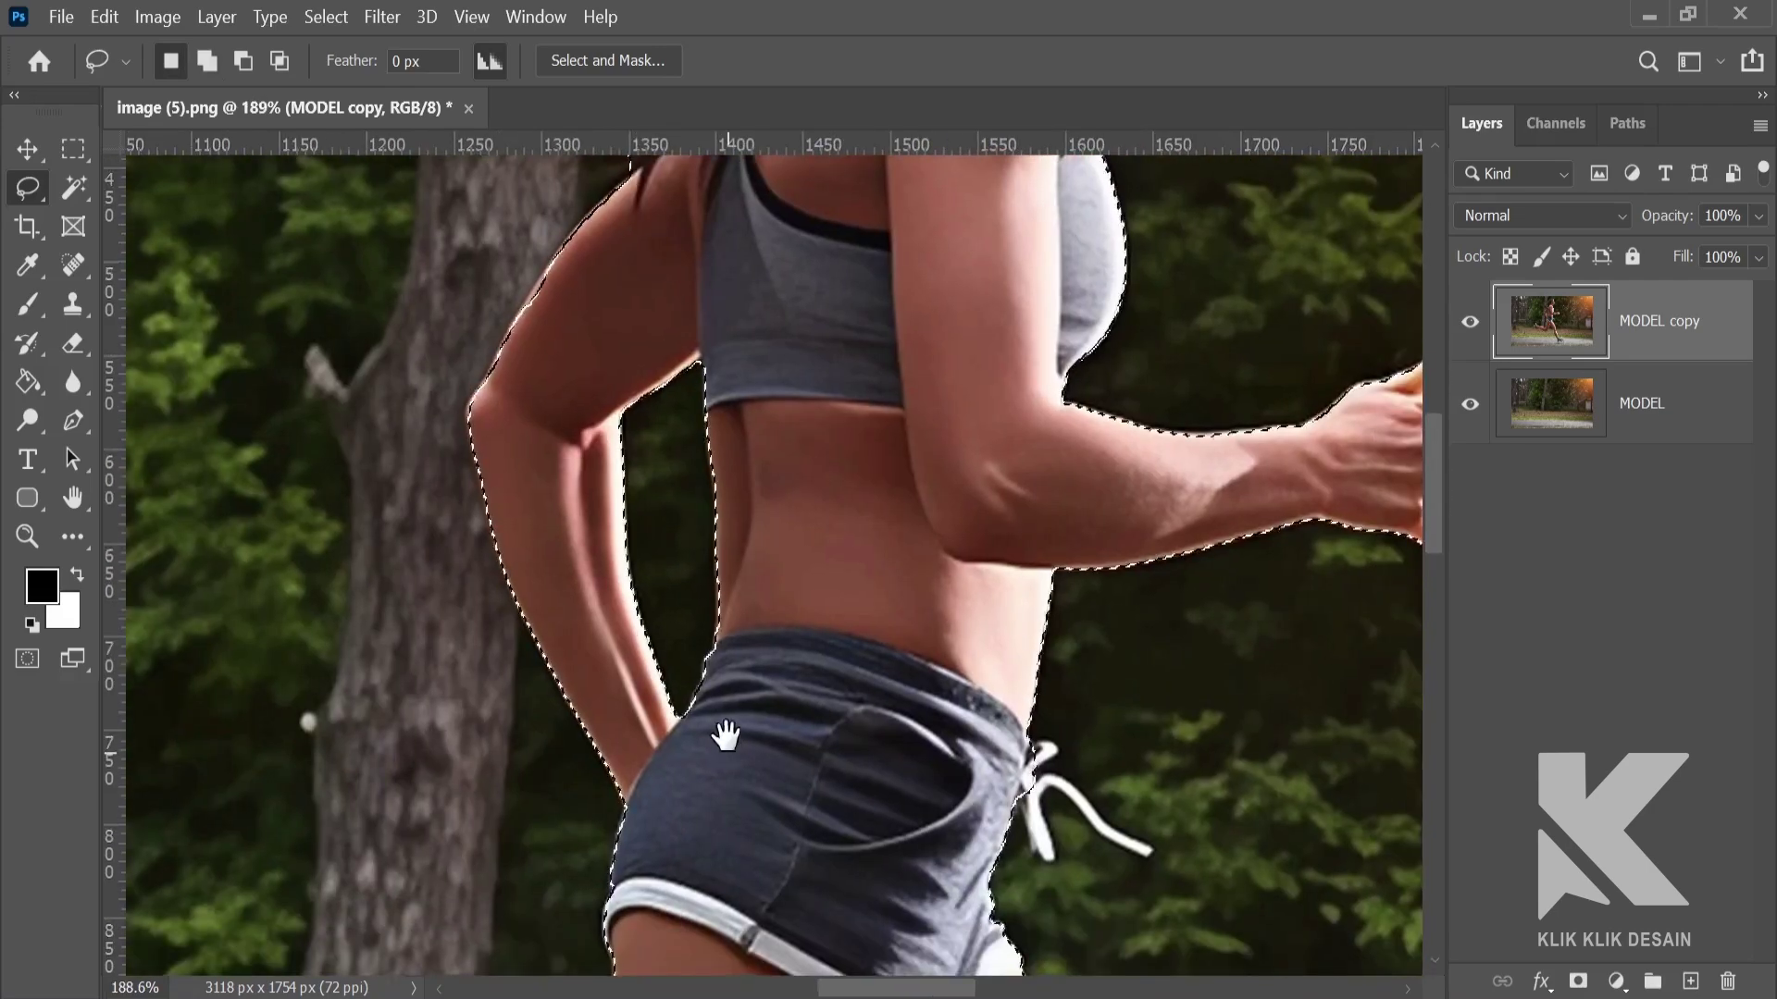
pyautogui.moveTo(725, 734); pyautogui.dragTo(595, 308)
pyautogui.moveTo(627, 602); pyautogui.dragTo(796, 420)
pyautogui.moveTo(629, 740); pyautogui.dragTo(972, 547)
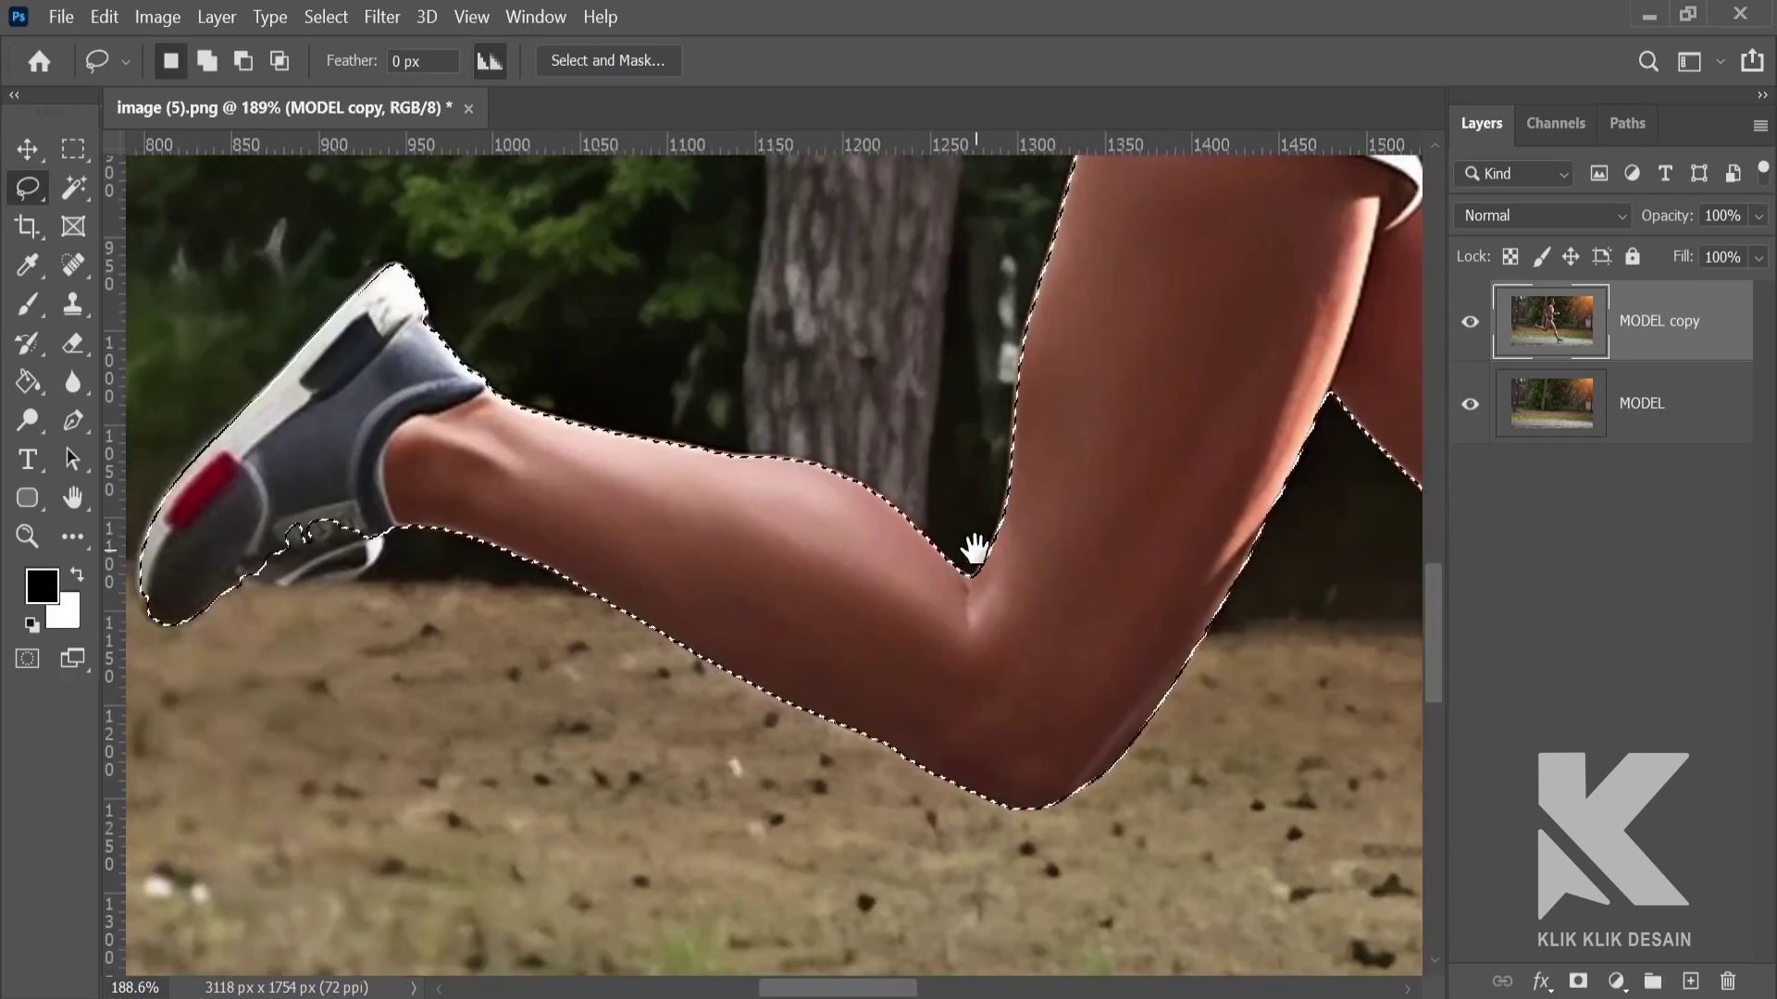
pyautogui.moveTo(575, 556); pyautogui.dragTo(675, 555)
pyautogui.moveTo(523, 567); pyautogui.dragTo(694, 567)
pyautogui.scroll(5, 595, 587)
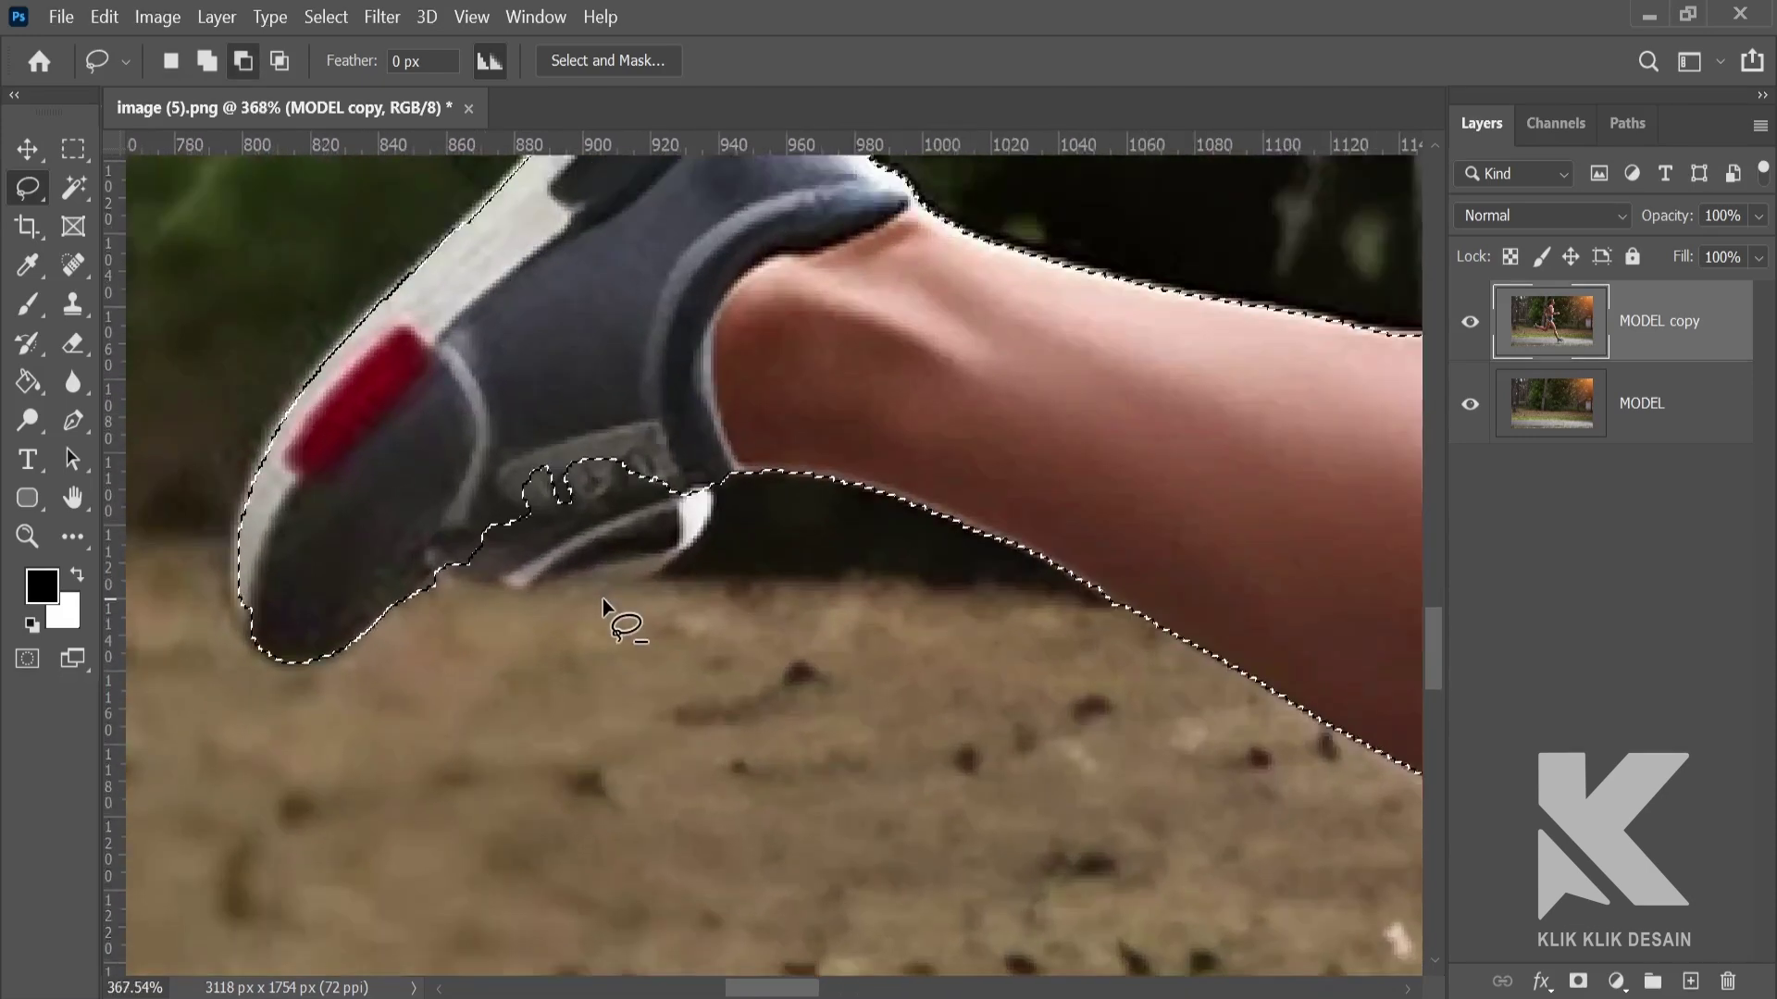
pyautogui.press('shift')
pyautogui.moveTo(701, 468)
pyautogui.mouseDown()
pyautogui.moveTo(498, 562)
pyautogui.moveTo(496, 585)
pyautogui.moveTo(651, 499)
pyautogui.moveTo(694, 493)
pyautogui.moveTo(698, 534)
pyautogui.moveTo(715, 531)
pyautogui.moveTo(733, 486)
pyautogui.moveTo(722, 421)
pyautogui.moveTo(660, 413)
pyautogui.mouseUp()
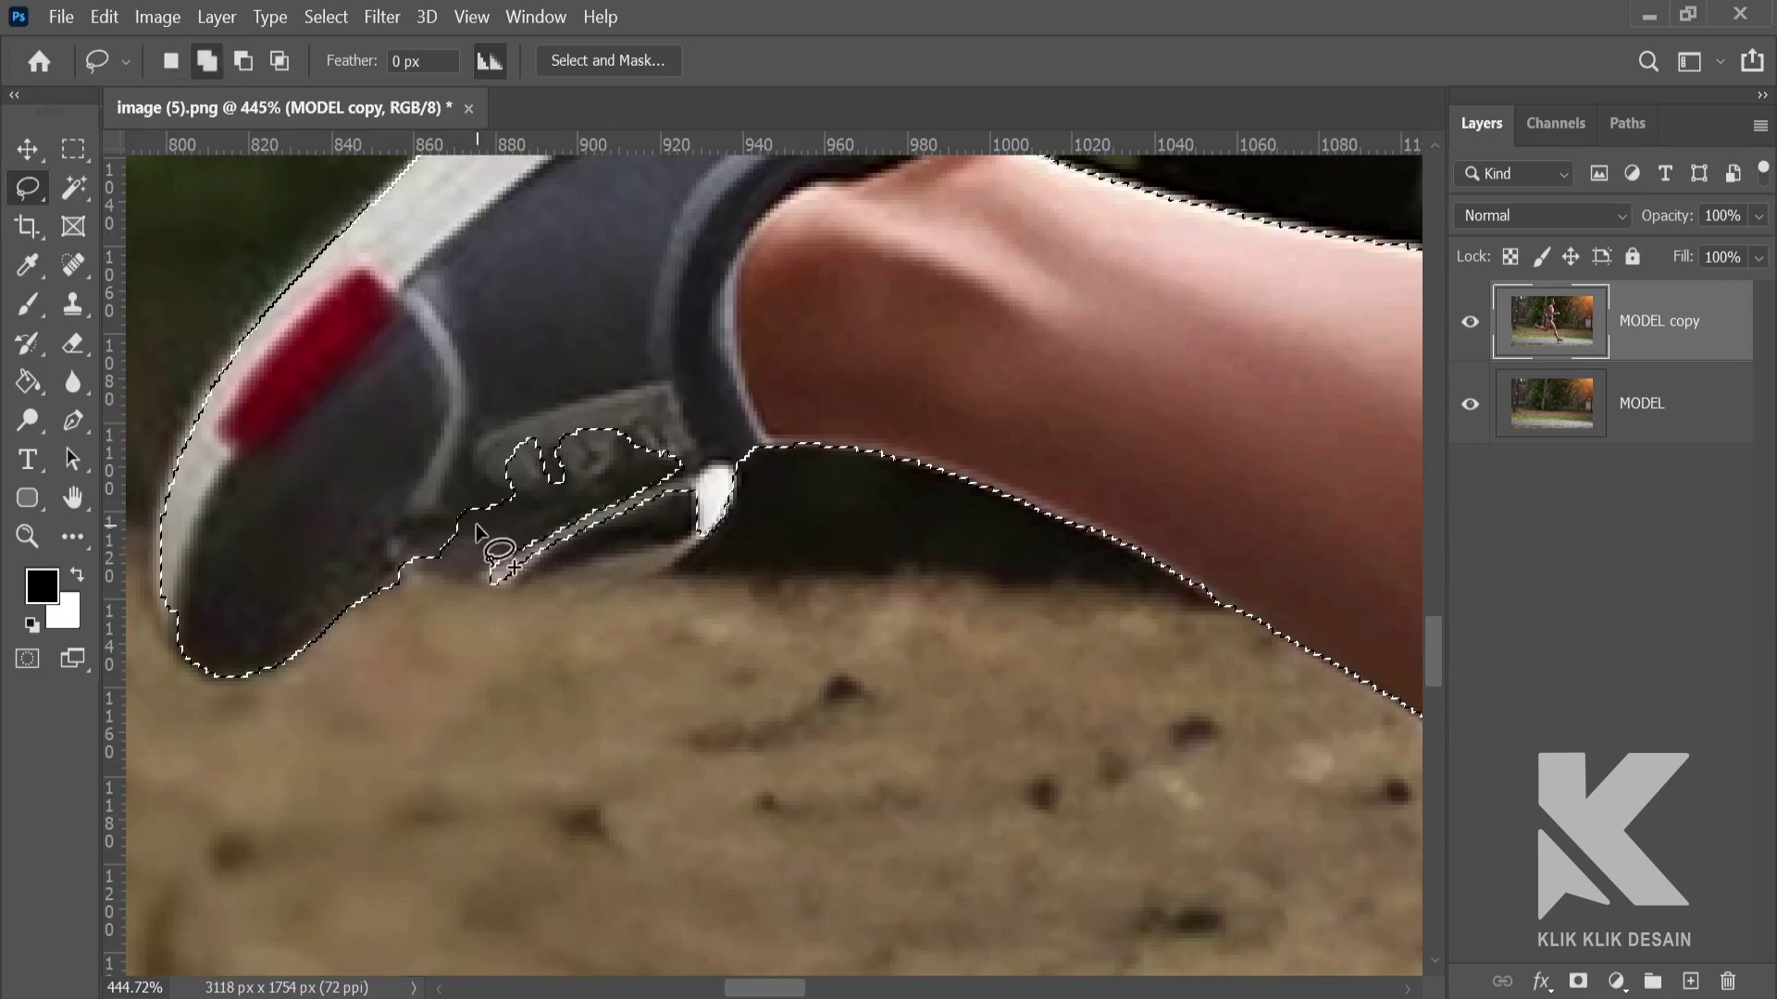
pyautogui.moveTo(492, 555)
pyautogui.mouseDown()
pyautogui.moveTo(713, 474)
pyautogui.moveTo(477, 398)
pyautogui.moveTo(509, 402)
pyautogui.mouseUp()
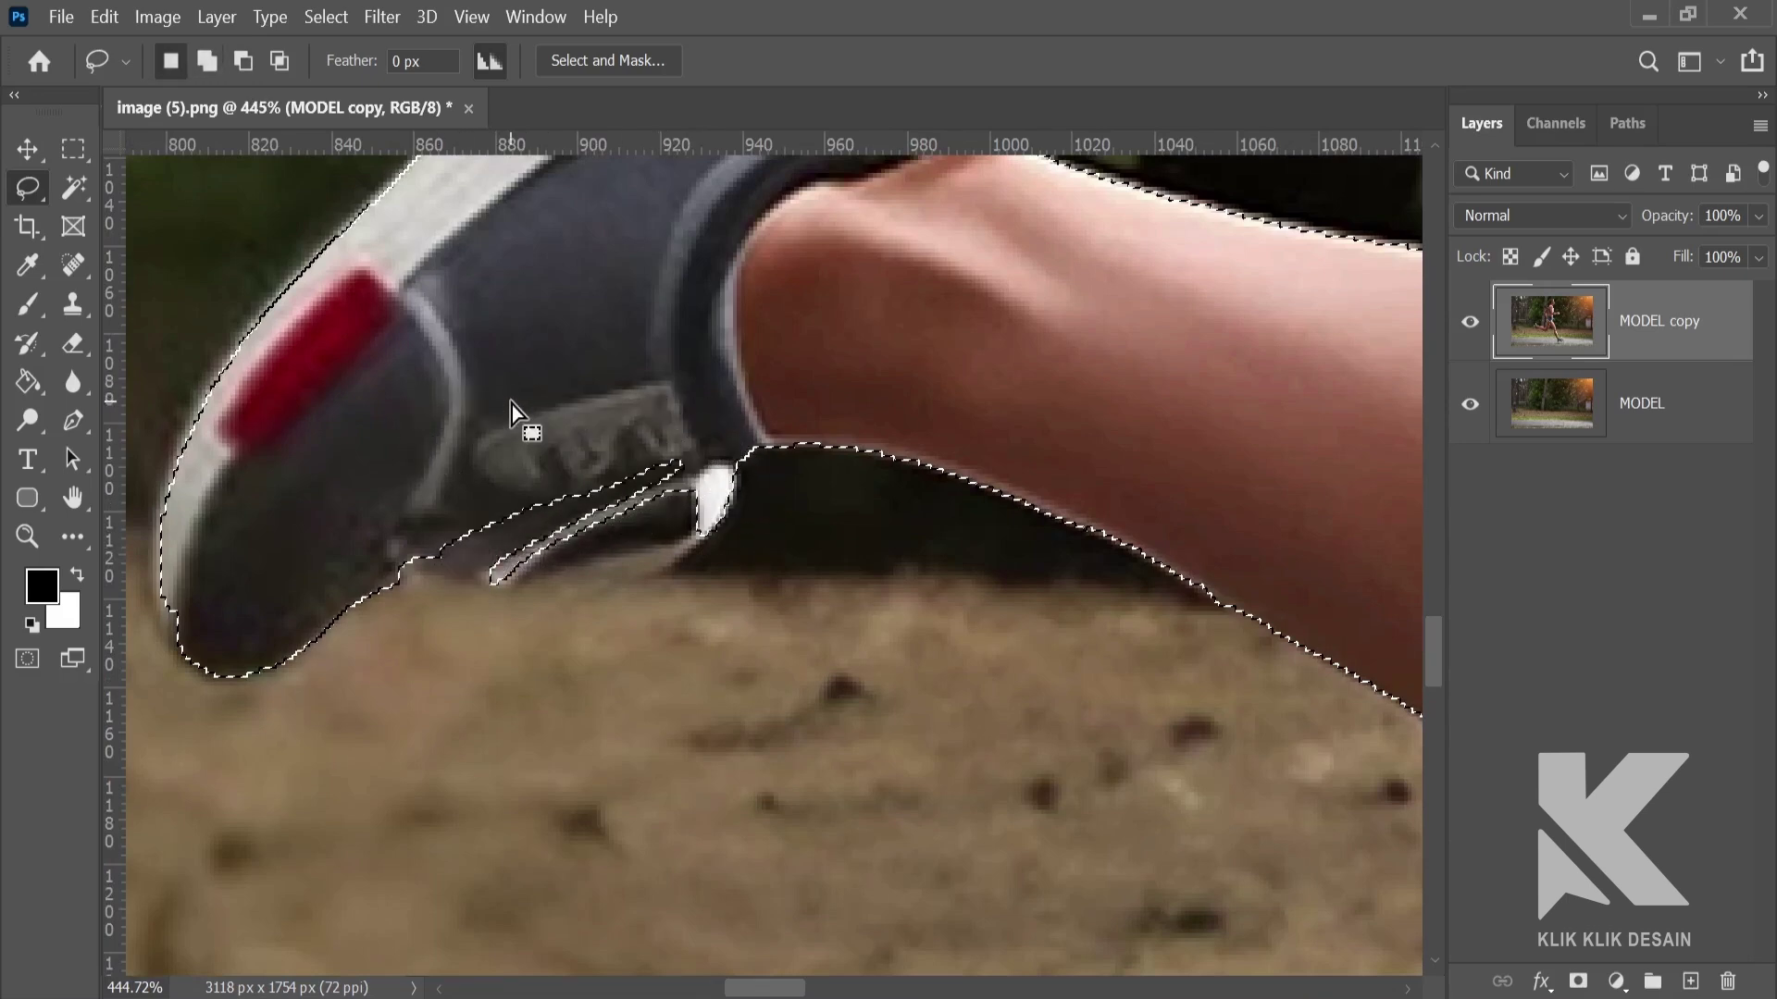
# Add part of the front shoe's upright lace end to the selection with the Polygonal Lasso tool
pyautogui.scroll(-8, 568, 443)
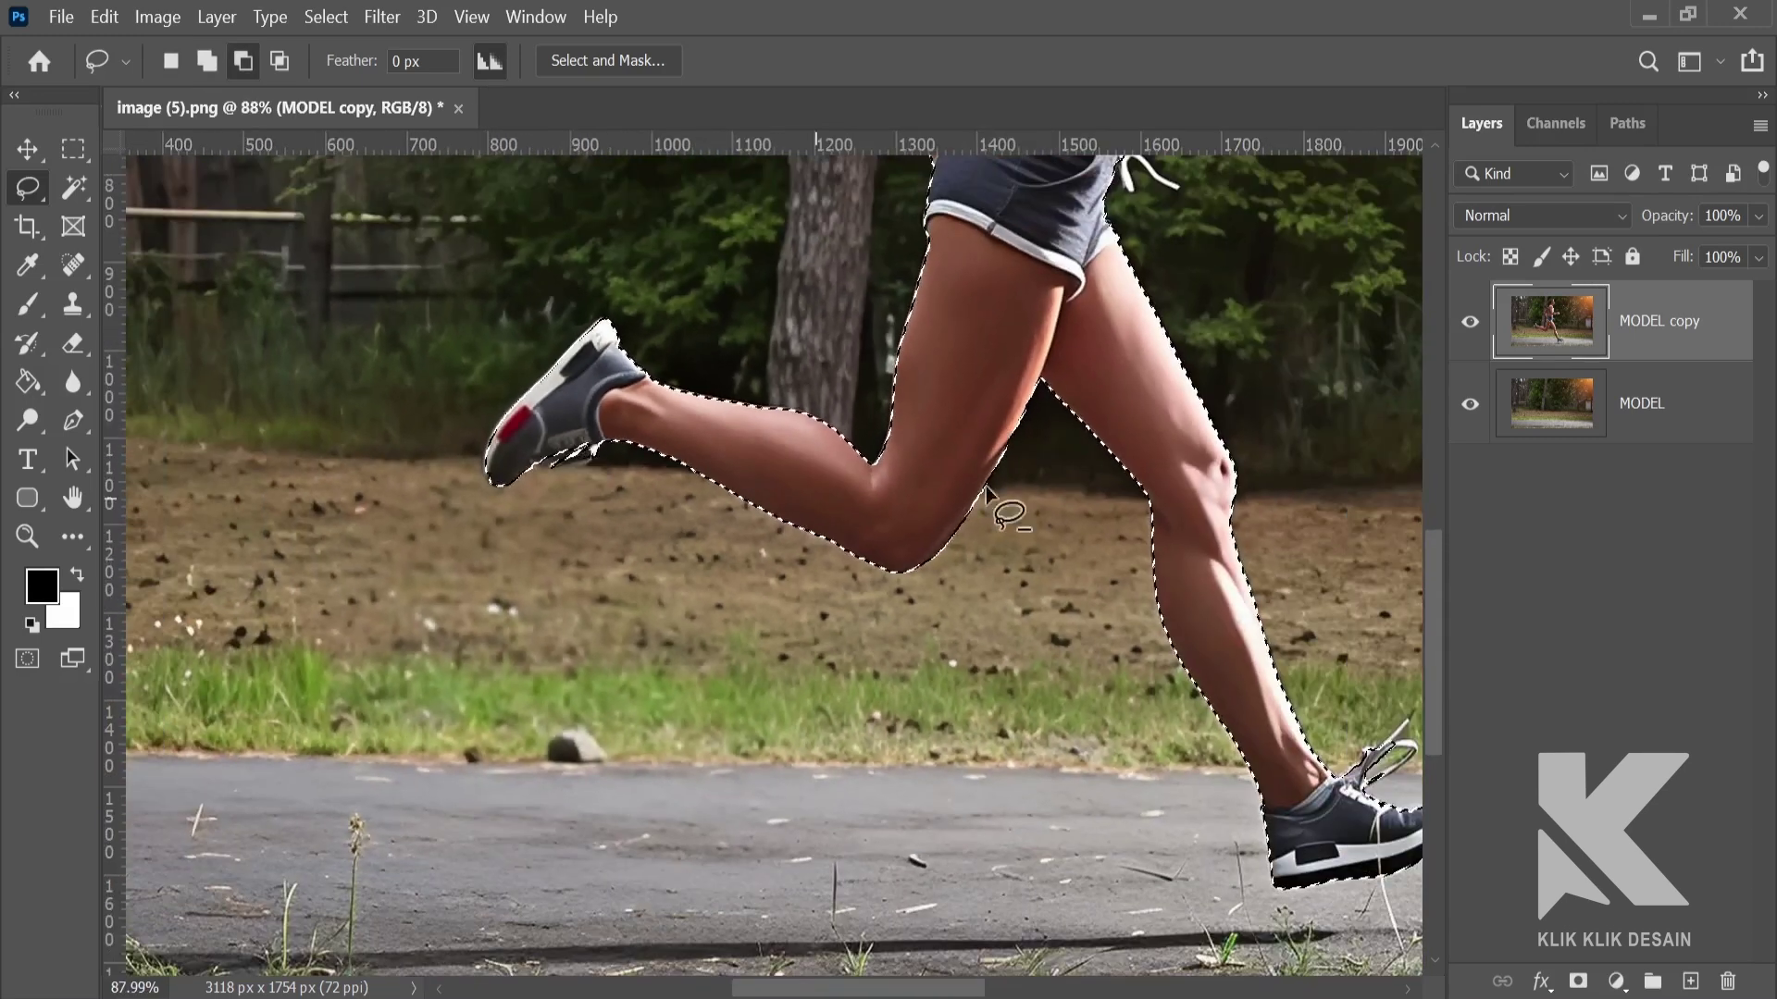
pyautogui.rightClick(27, 188)
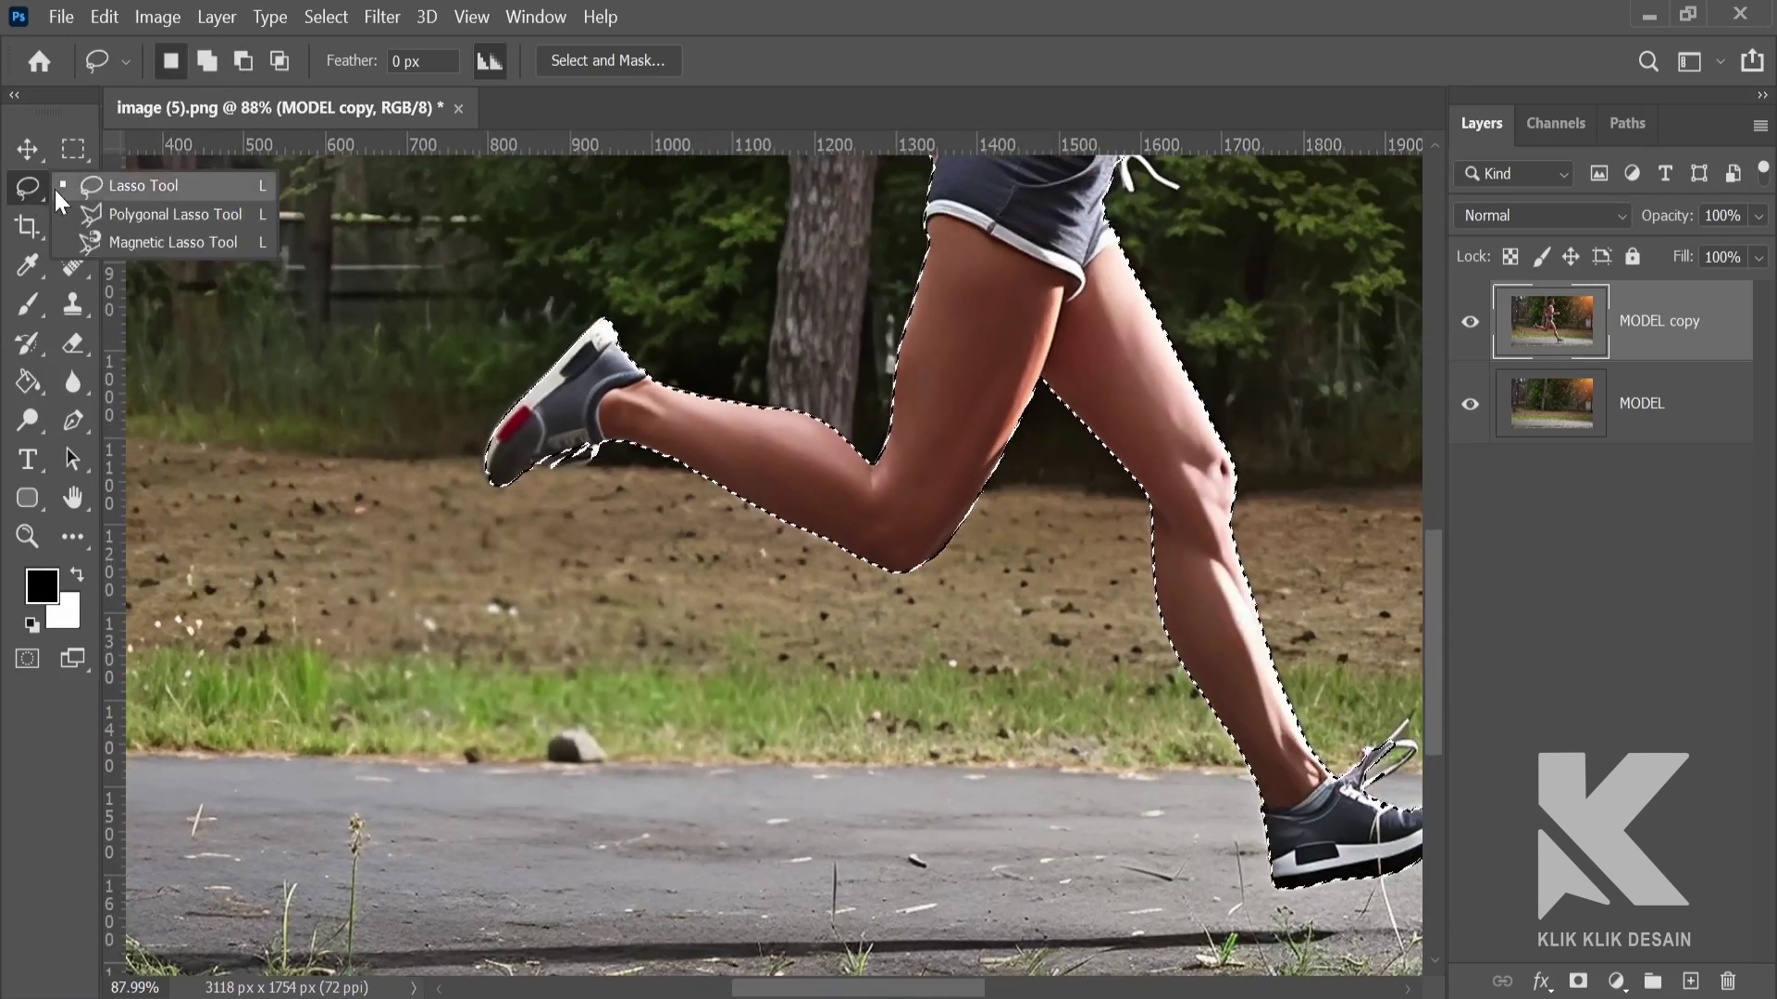
pyautogui.click(163, 215)
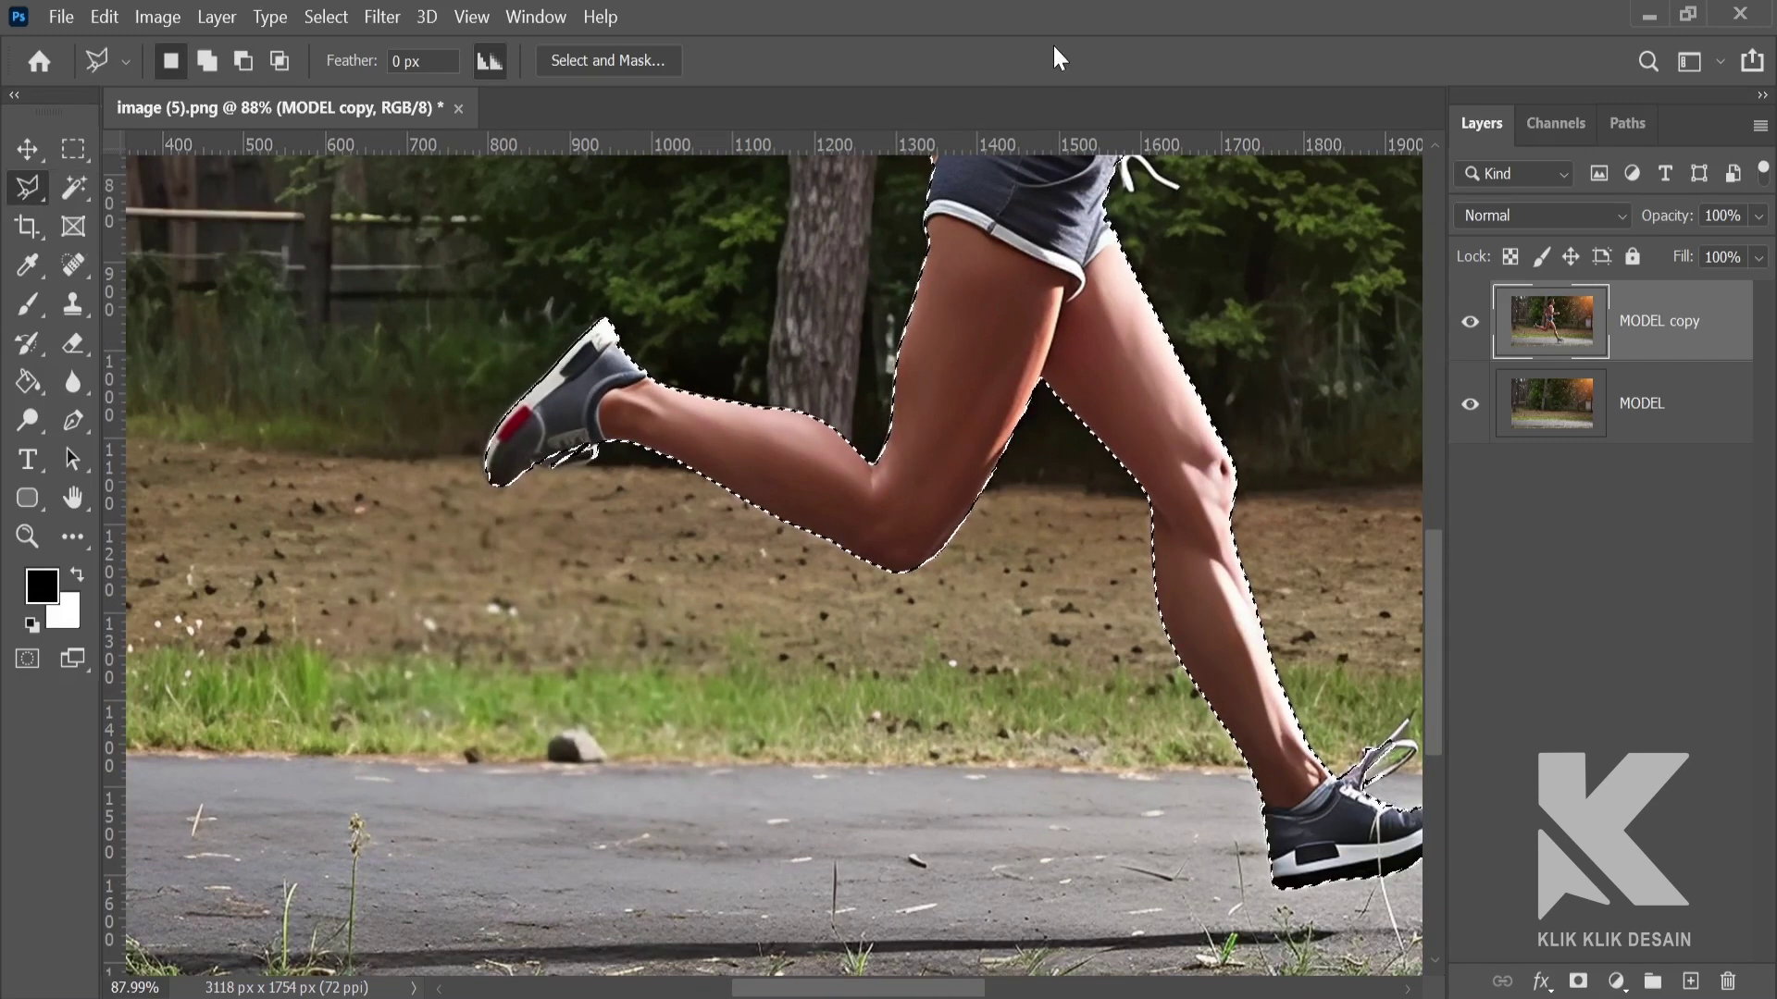
pyautogui.scroll(10, 1307, 682)
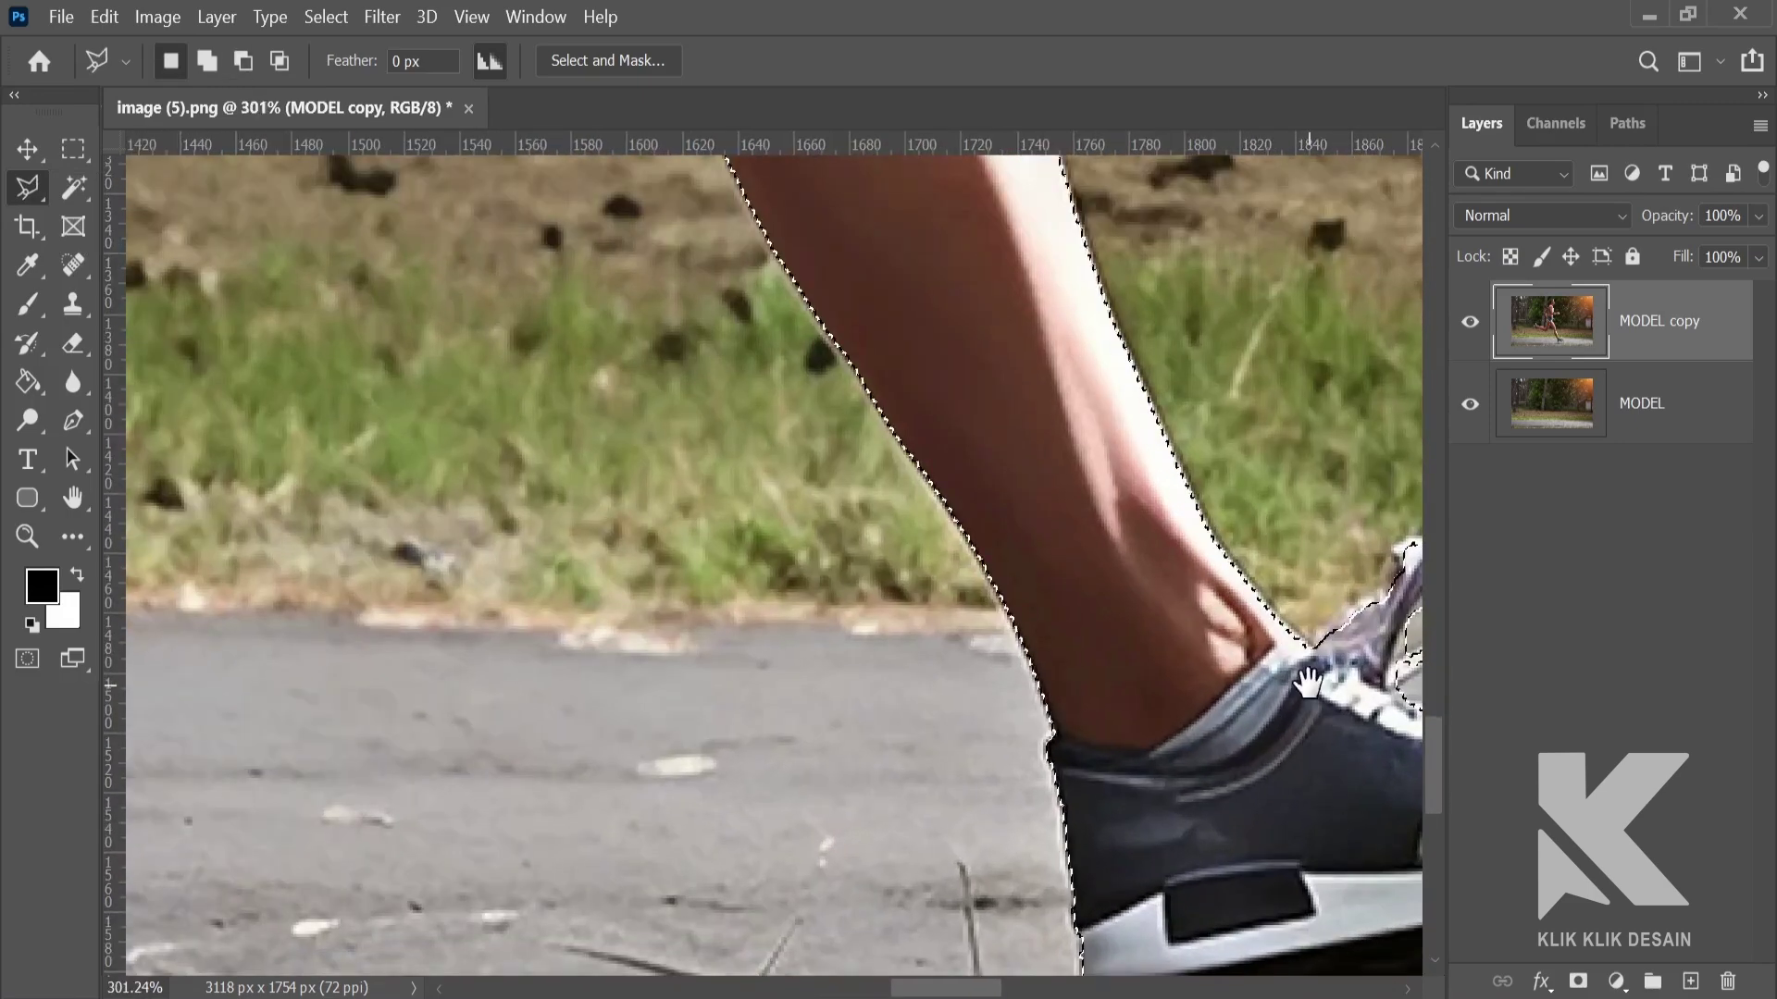
pyautogui.moveTo(1307, 682); pyautogui.dragTo(794, 529)
pyautogui.scroll(3, 857, 427)
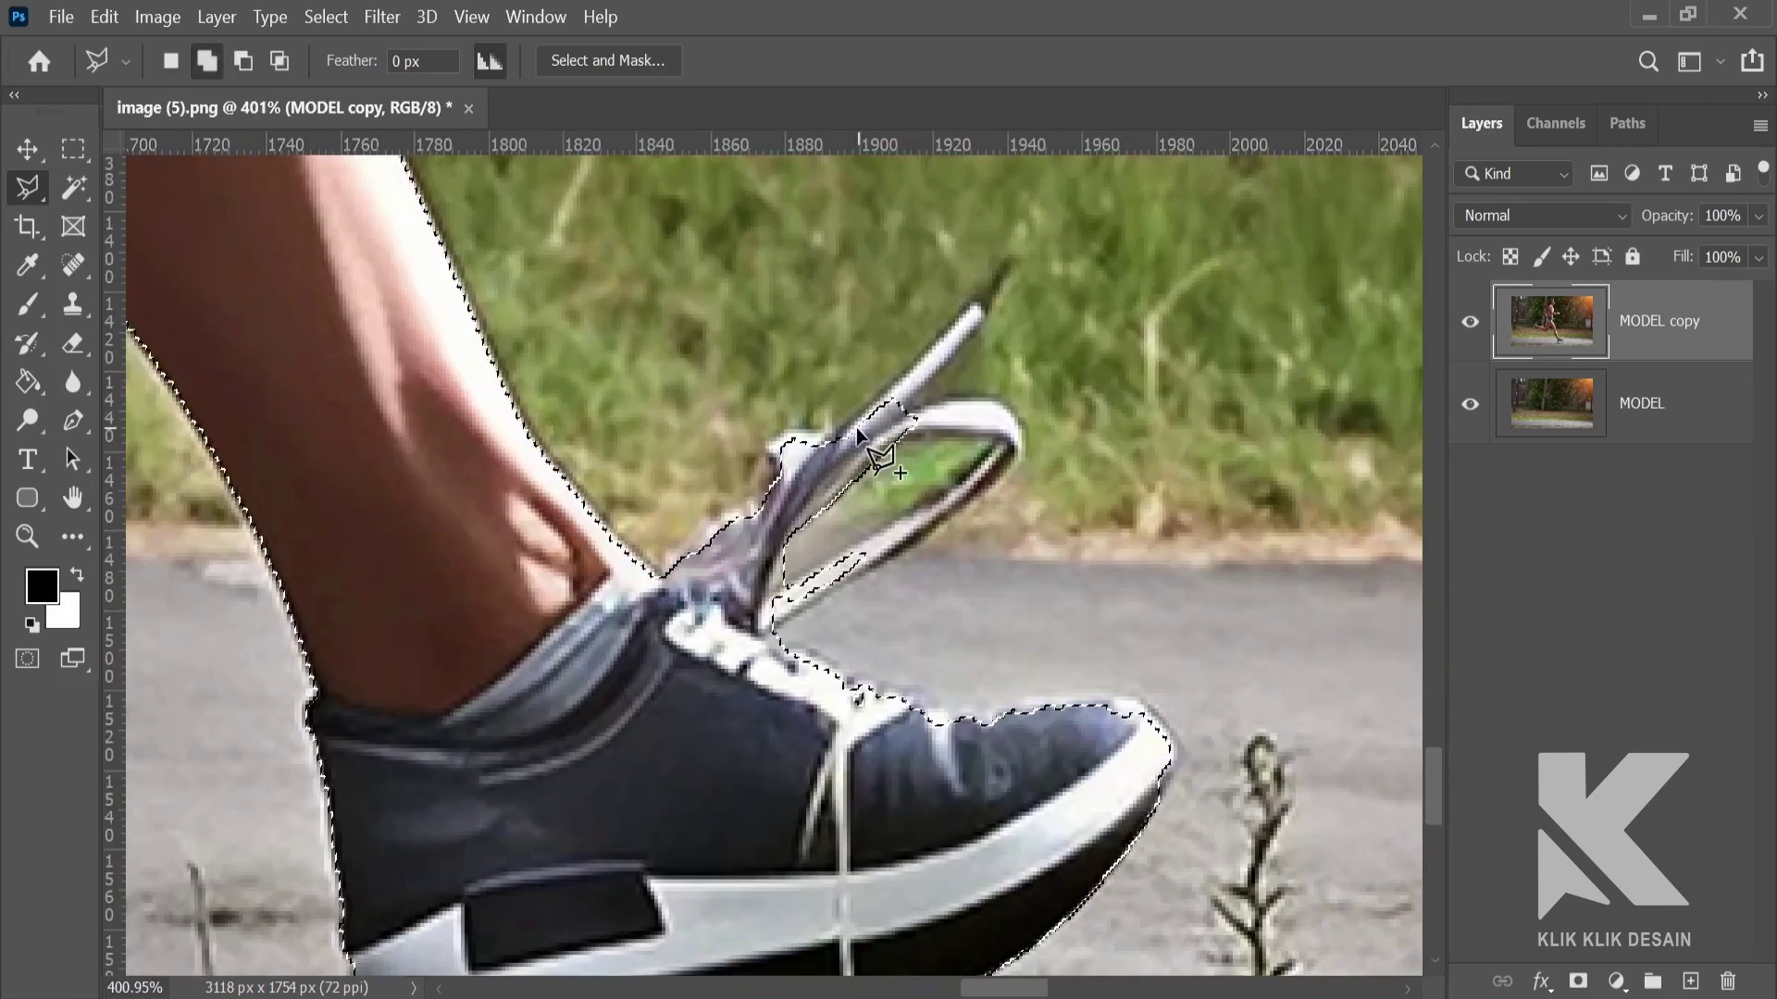
pyautogui.click(935, 352)
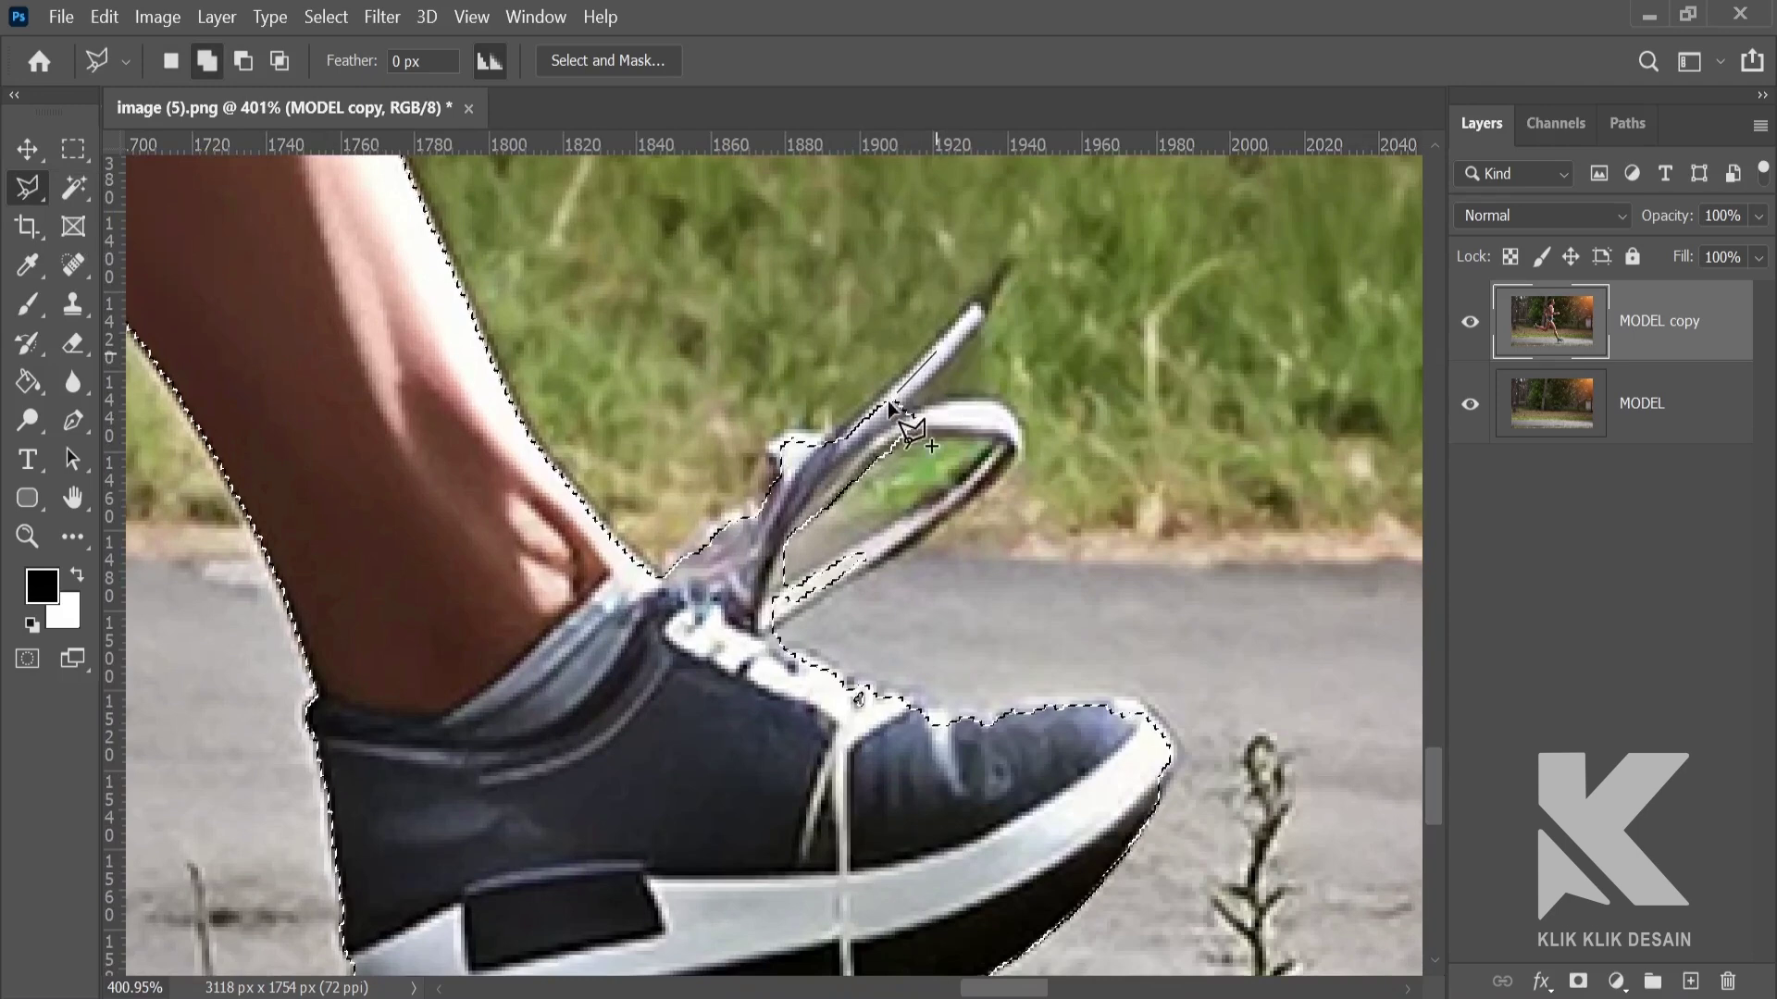
pyautogui.click(835, 448)
pyautogui.click(937, 357)
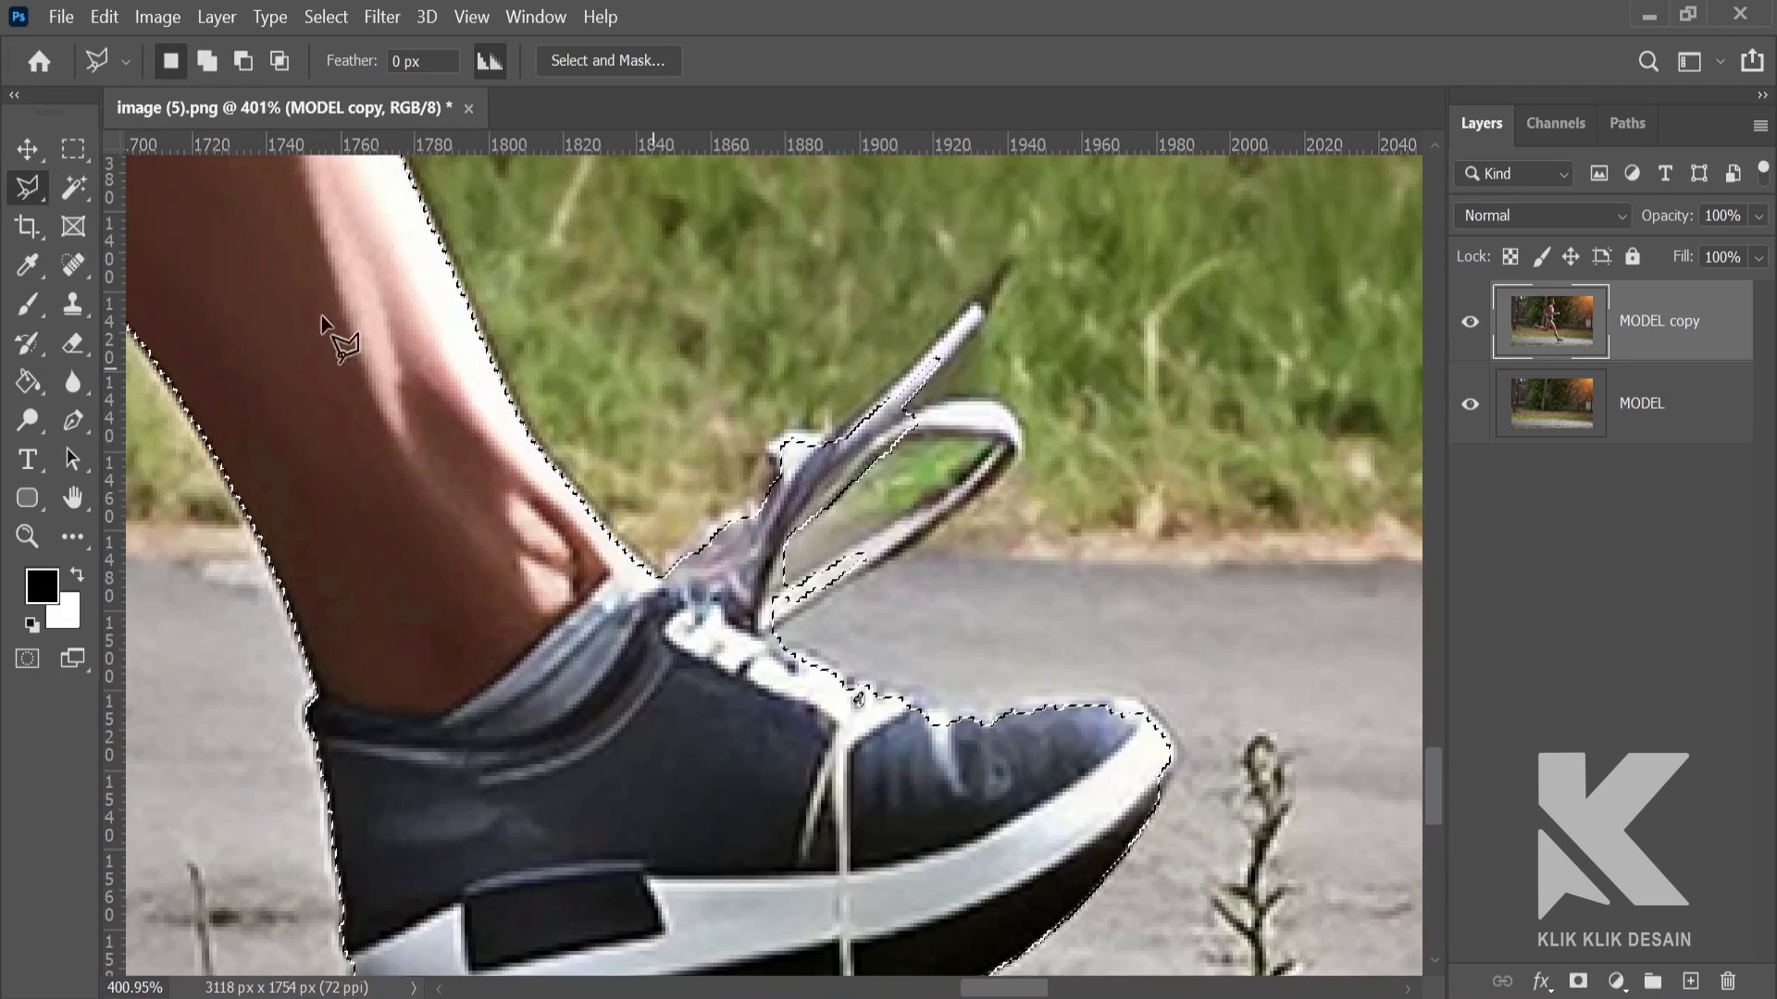
# Add the lace tip and the upper part of the lace loop on the front shoe with the Lasso tool
pyautogui.rightClick(35, 190)
pyautogui.click(85, 185)
pyautogui.scroll(2, 912, 428)
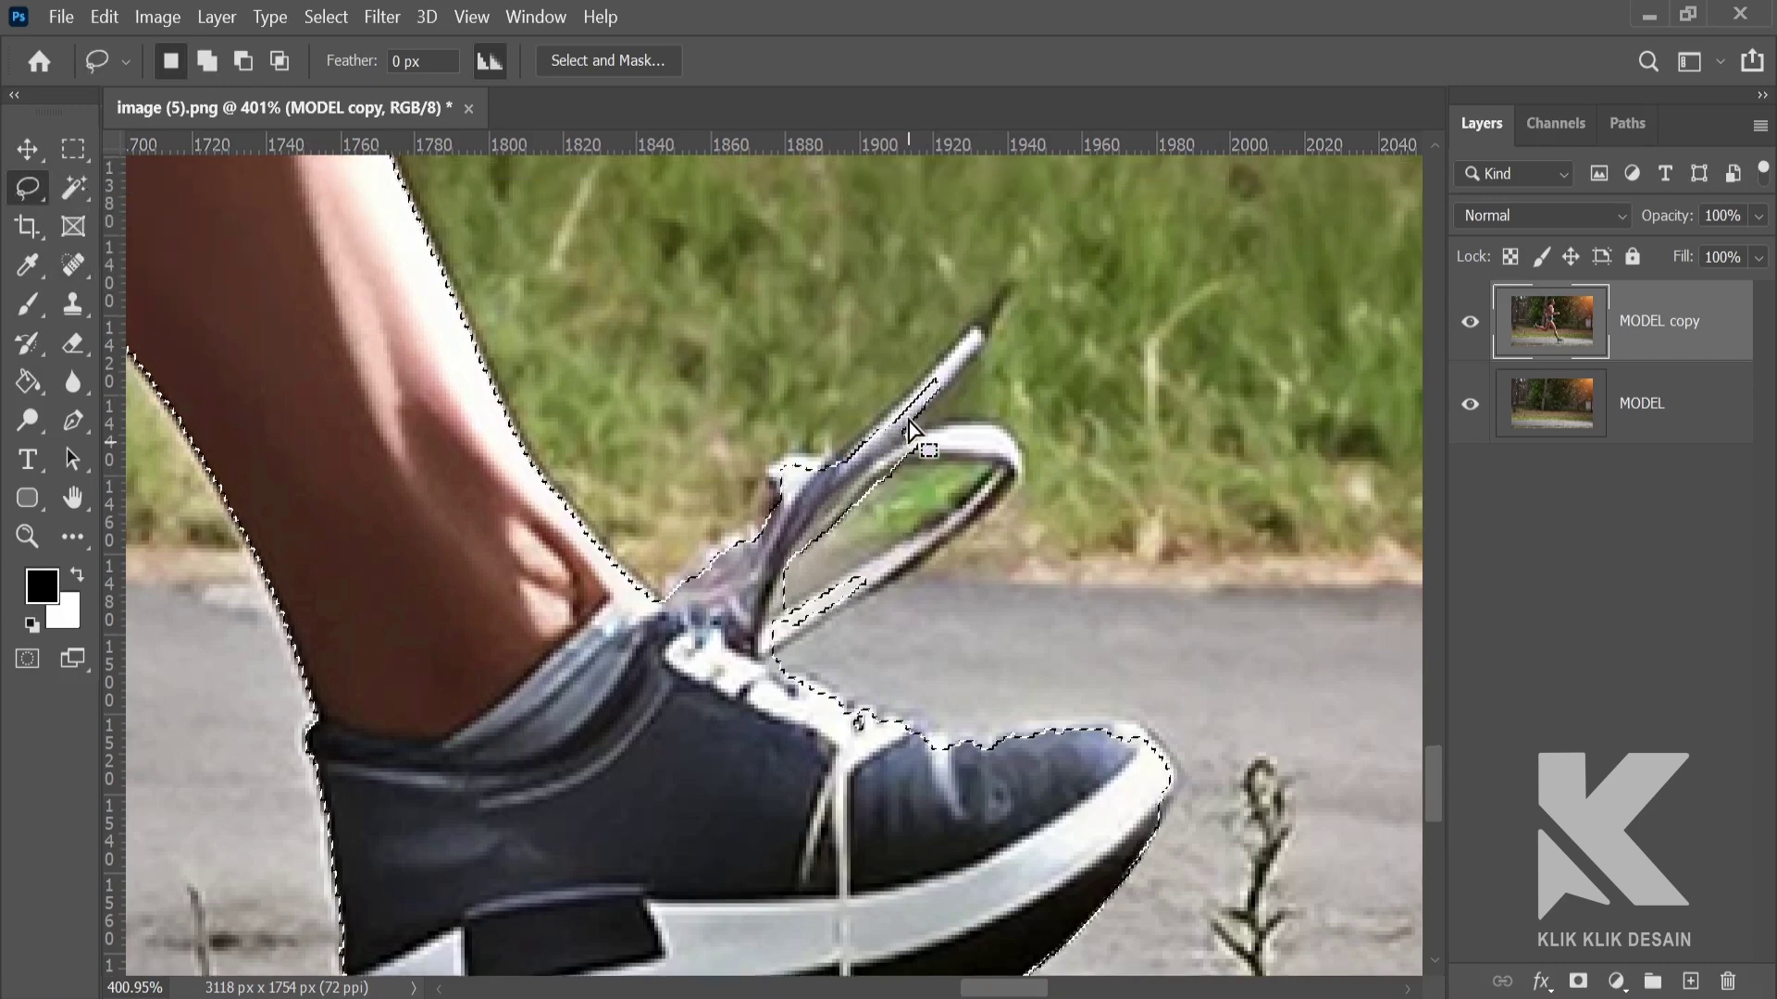
pyautogui.scroll(1, 912, 427)
pyautogui.moveTo(944, 435)
pyautogui.mouseDown()
pyautogui.moveTo(978, 359)
pyautogui.moveTo(954, 433)
pyautogui.moveTo(891, 463)
pyautogui.mouseUp()
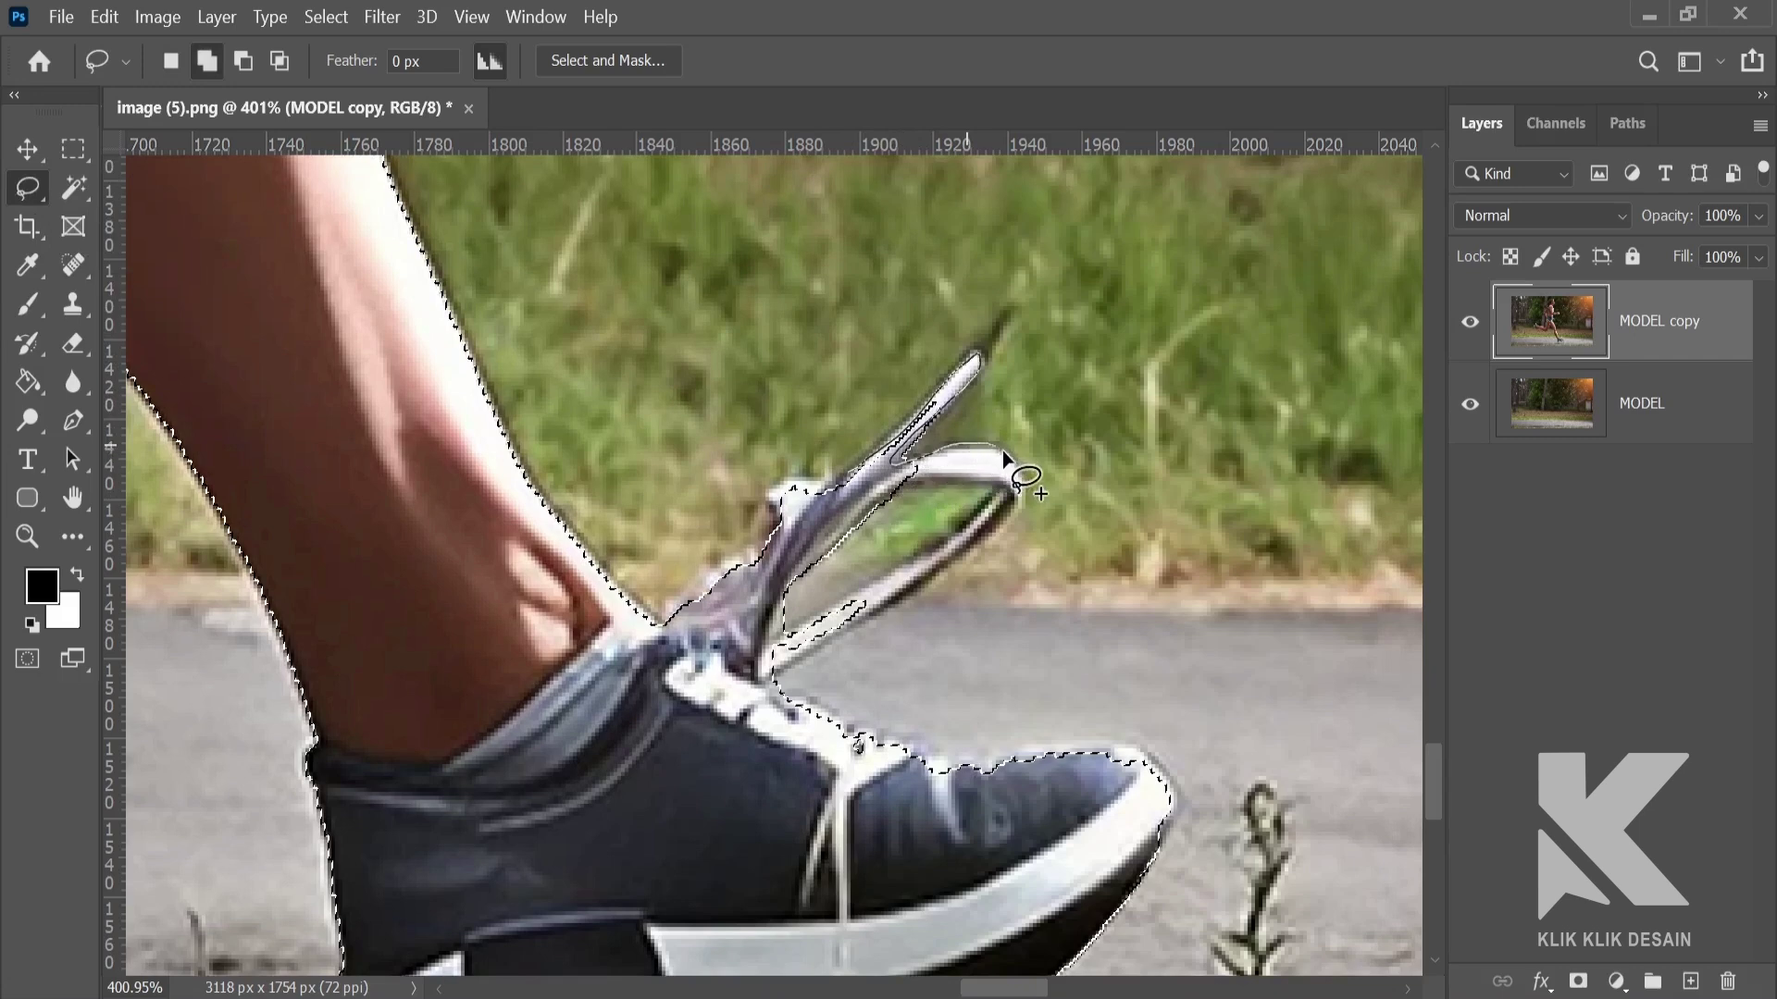
pyautogui.moveTo(1004, 453)
pyautogui.mouseDown()
pyautogui.moveTo(971, 487)
pyautogui.moveTo(856, 527)
pyautogui.mouseUp()
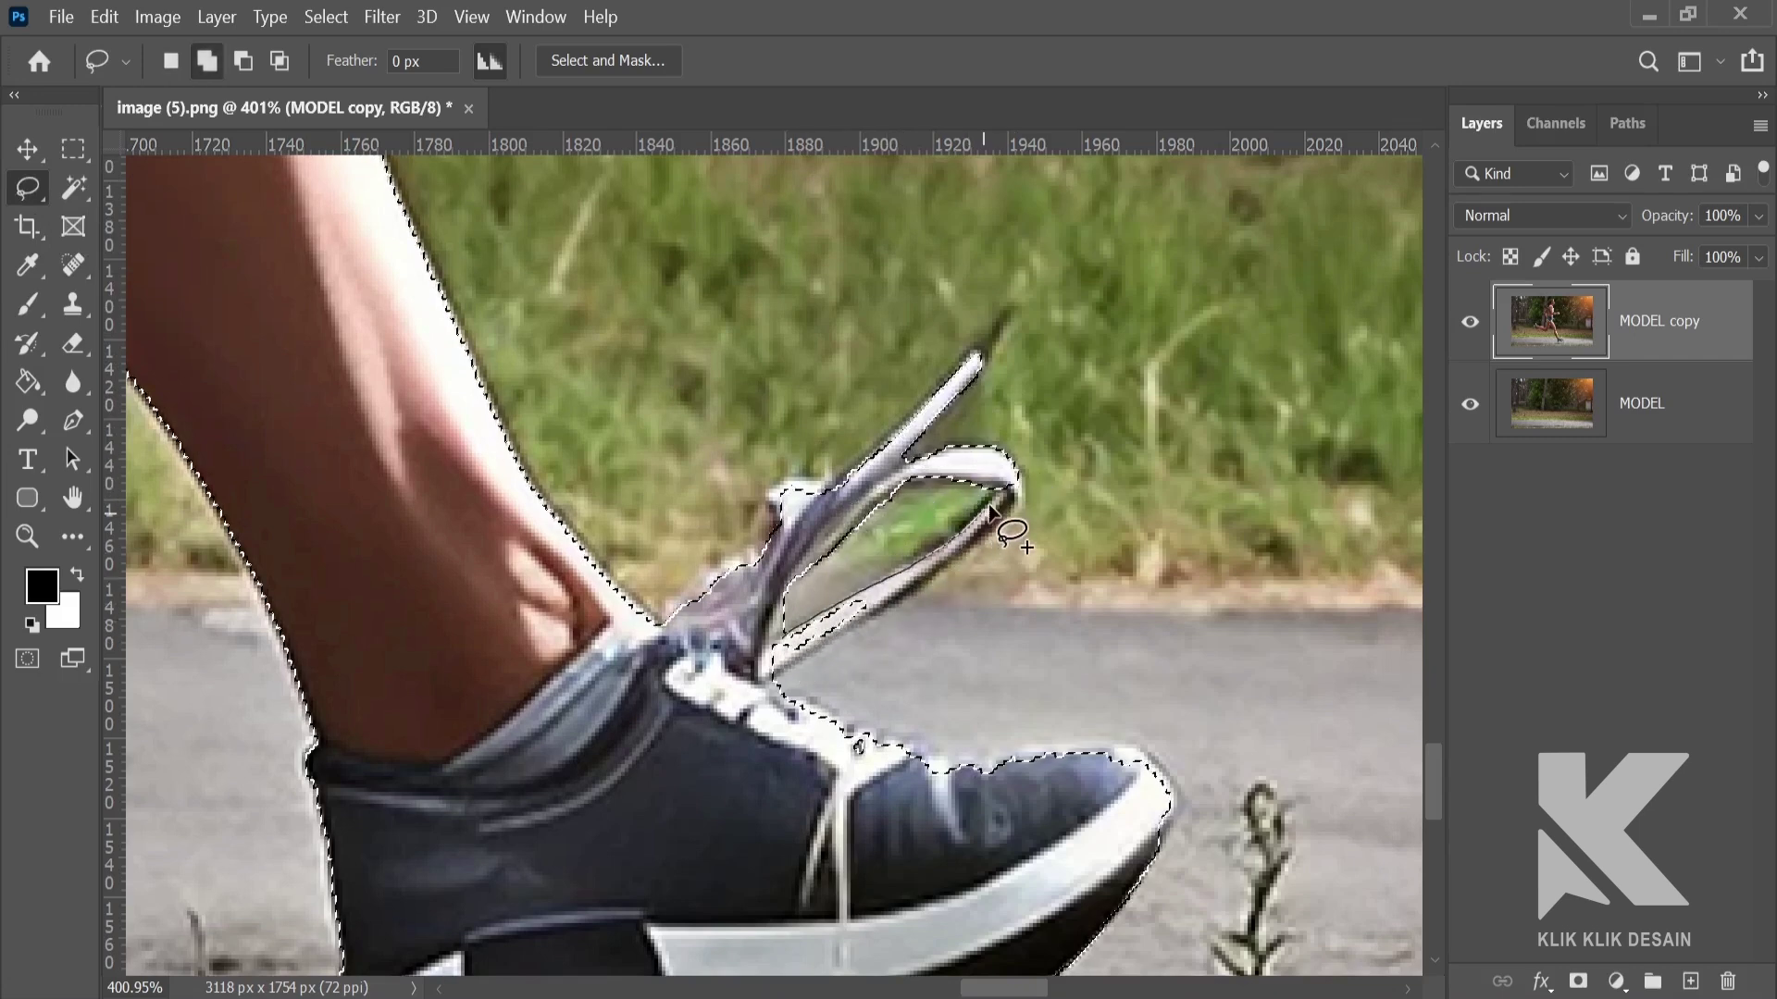
# Add the lower strand of the front shoe's lace loop to the selection with the Lasso tool
pyautogui.moveTo(988, 505); pyautogui.dragTo(1011, 475)
pyautogui.moveTo(859, 613); pyautogui.dragTo(830, 636)
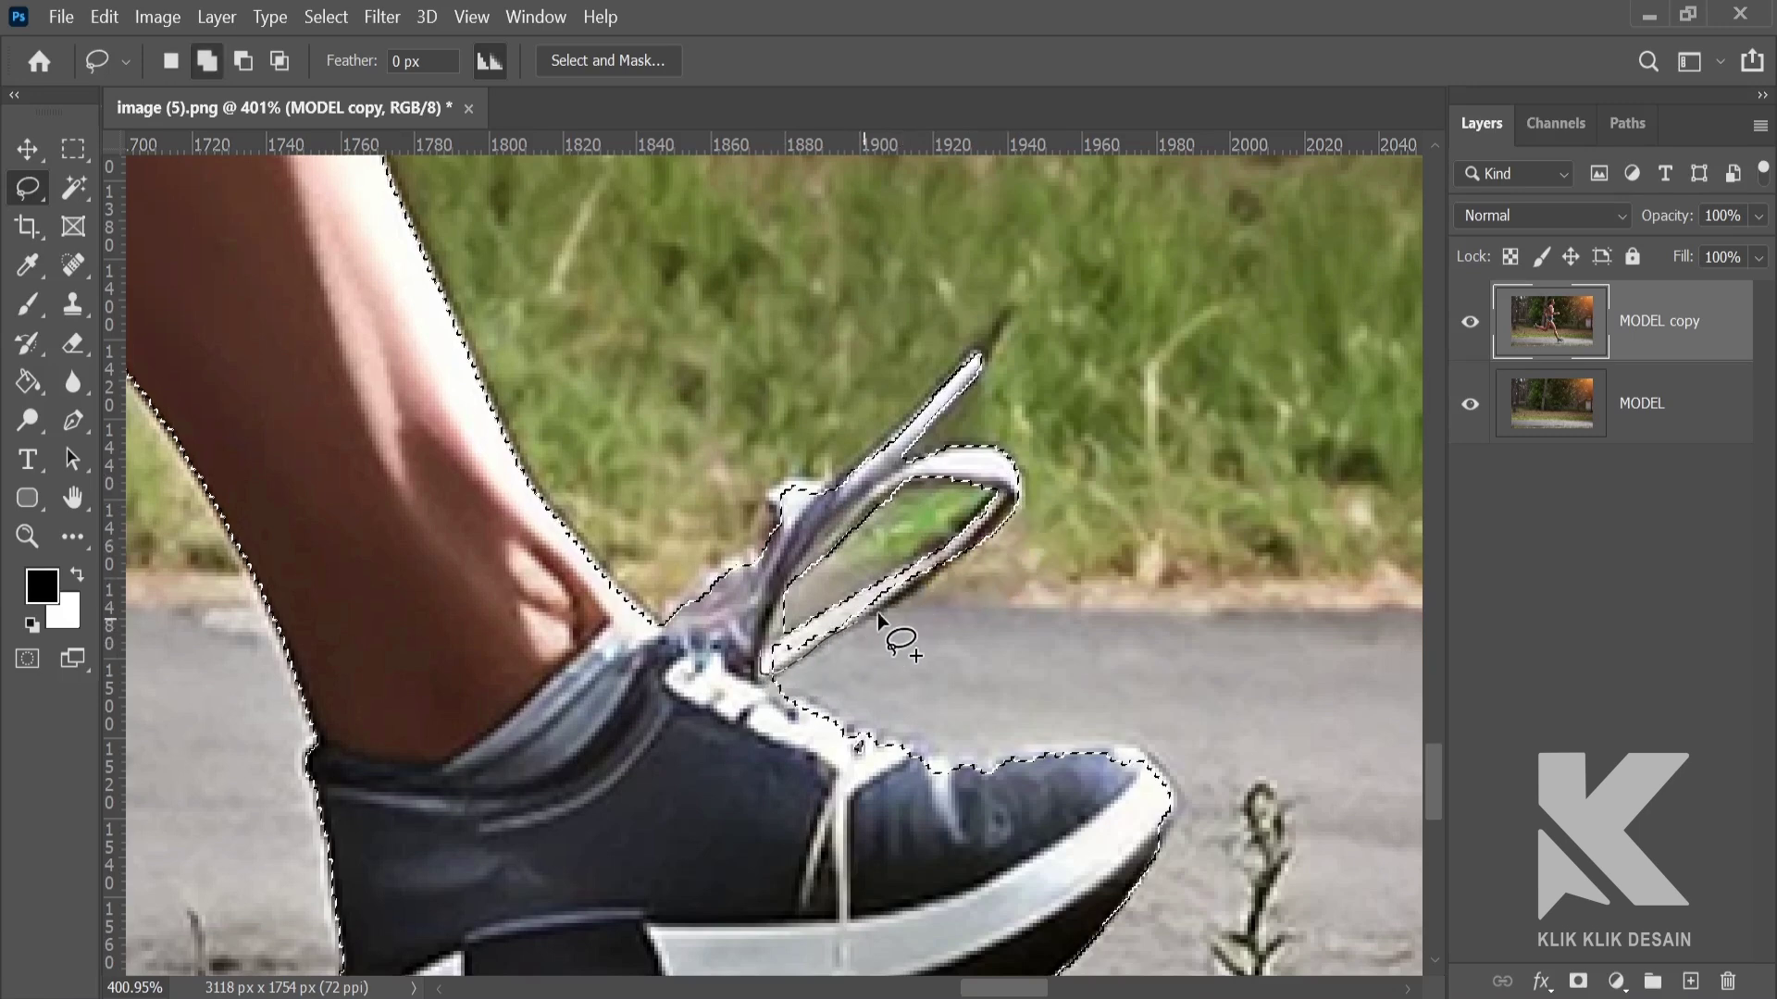
pyautogui.moveTo(947, 566)
pyautogui.mouseDown()
pyautogui.moveTo(880, 625)
pyautogui.moveTo(754, 680)
pyautogui.mouseUp()
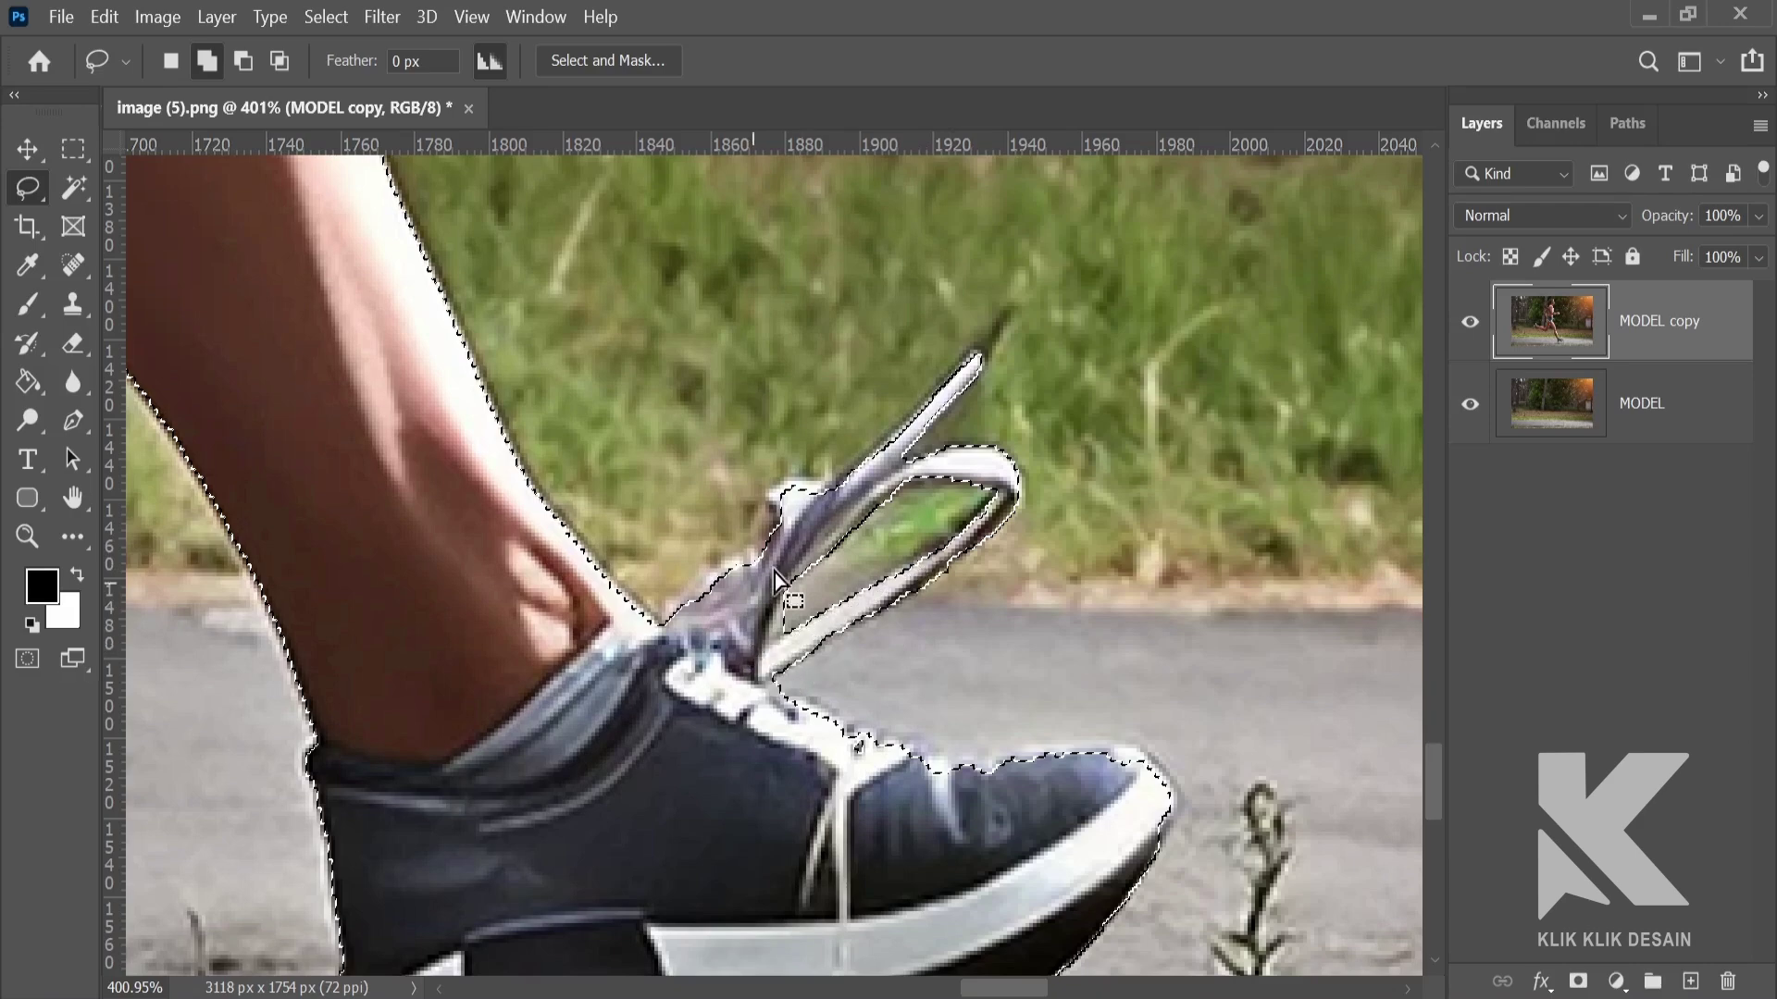
# Add a layer mask to the MODEL copy layer from the runner selection
pyautogui.scroll(-2, 862, 523)
pyautogui.scroll(-10, 862, 524)
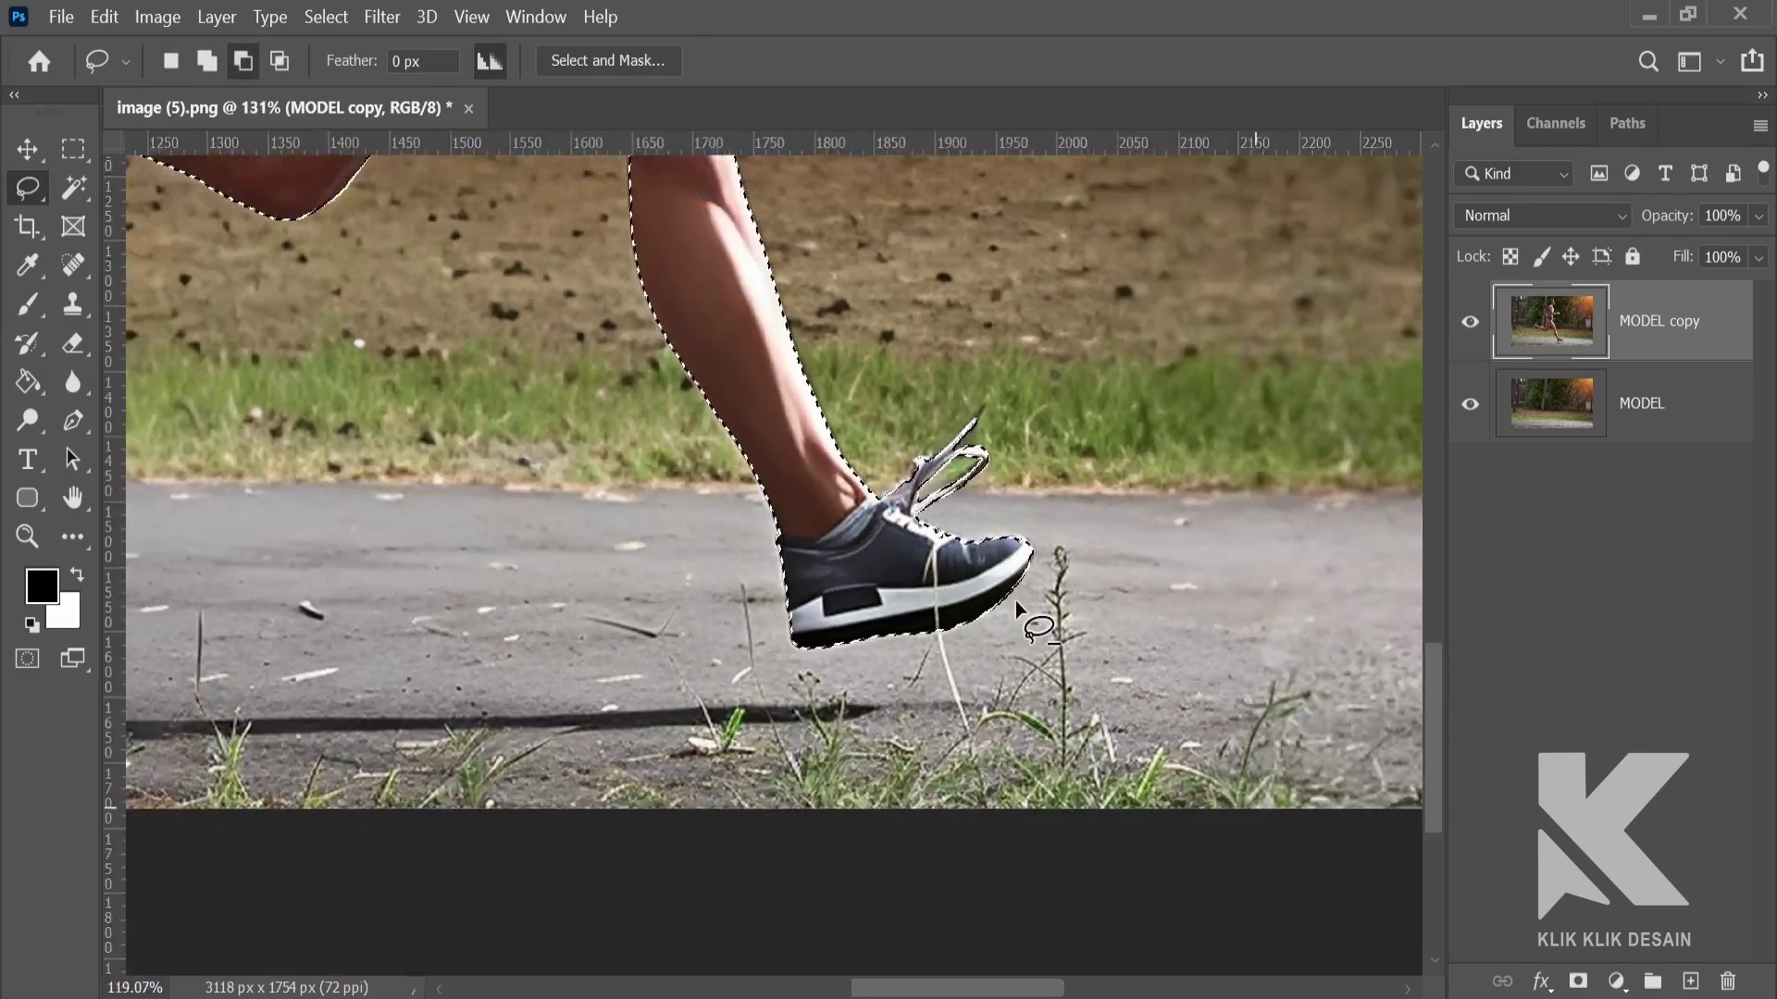
pyautogui.scroll(-2, 1018, 602)
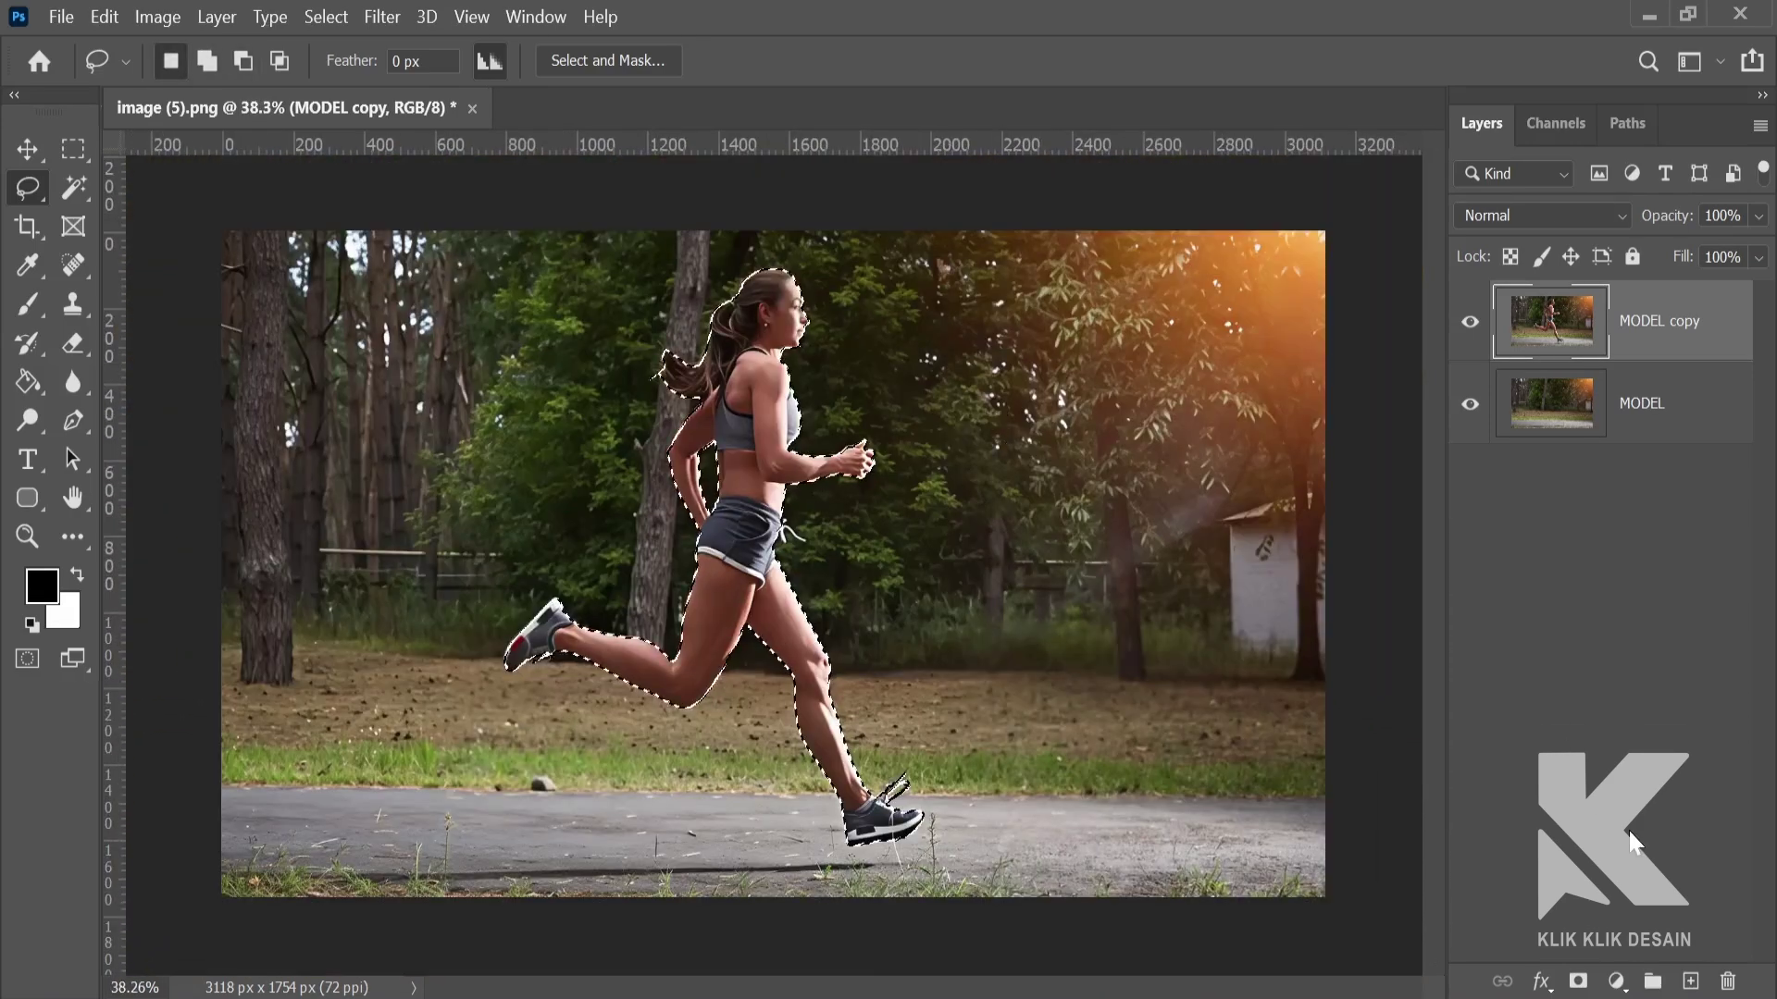
pyautogui.click(1577, 980)
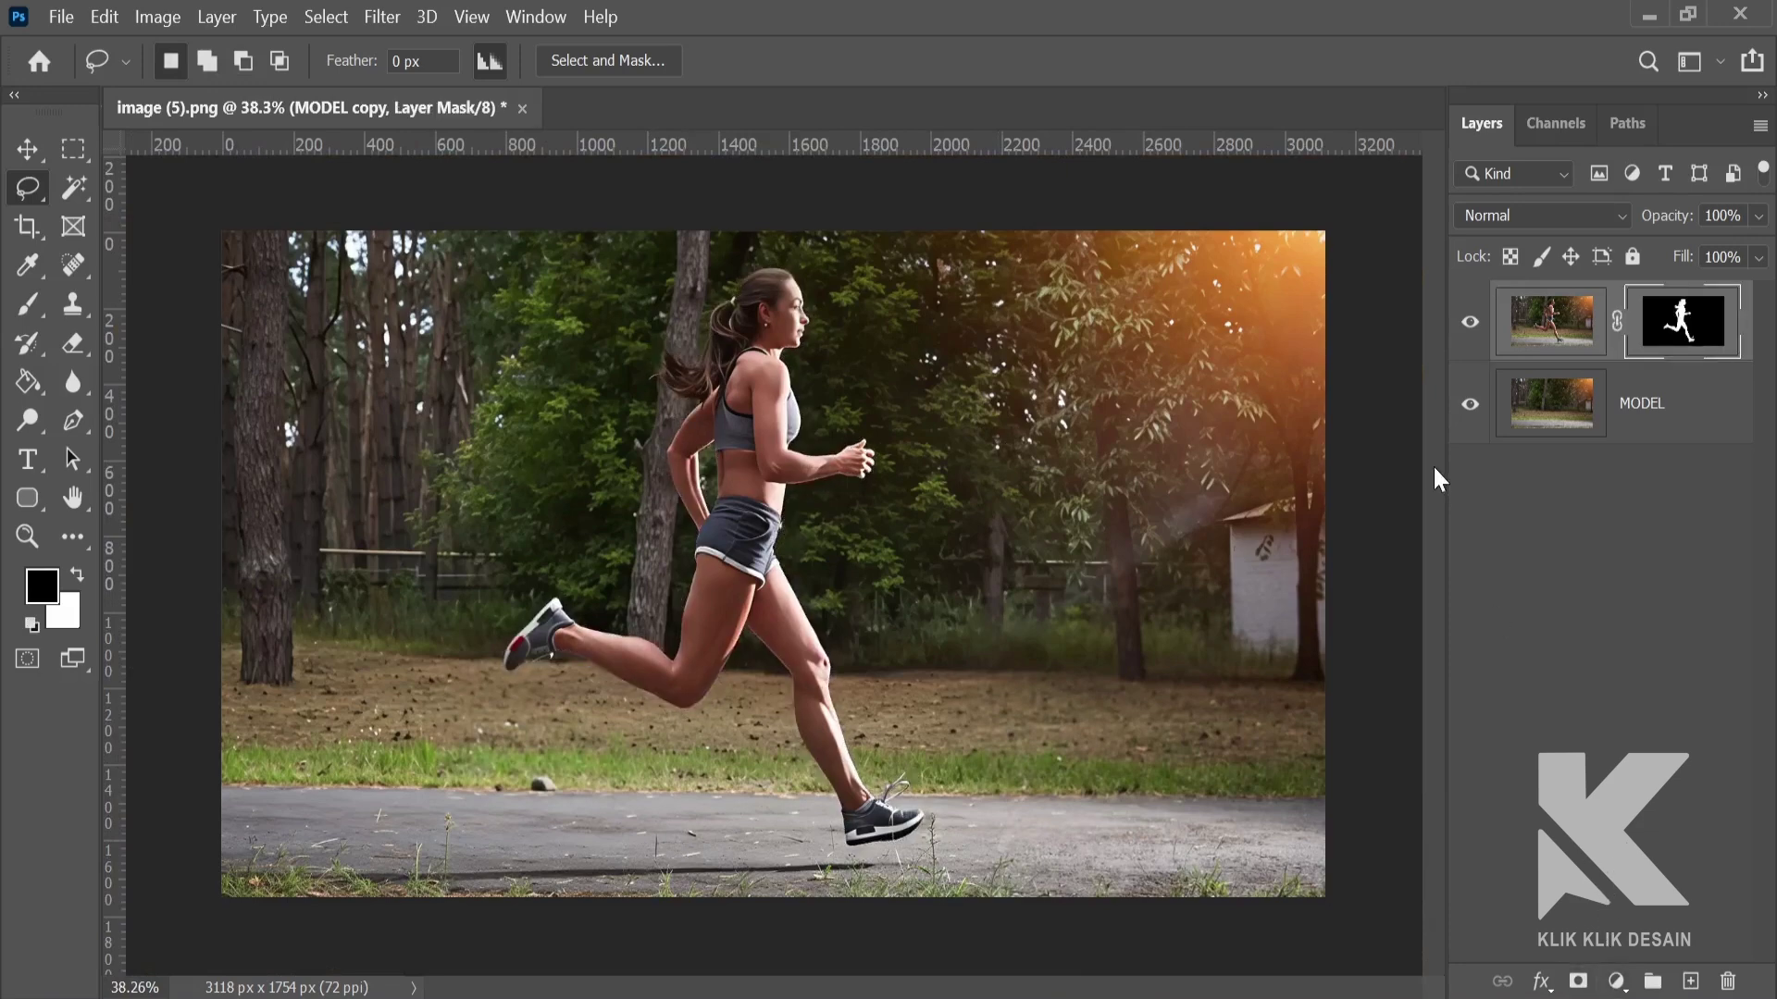
# Preview the runner cutout without the background, and leave only the MODEL layer visible and selected
pyautogui.click(1469, 405)
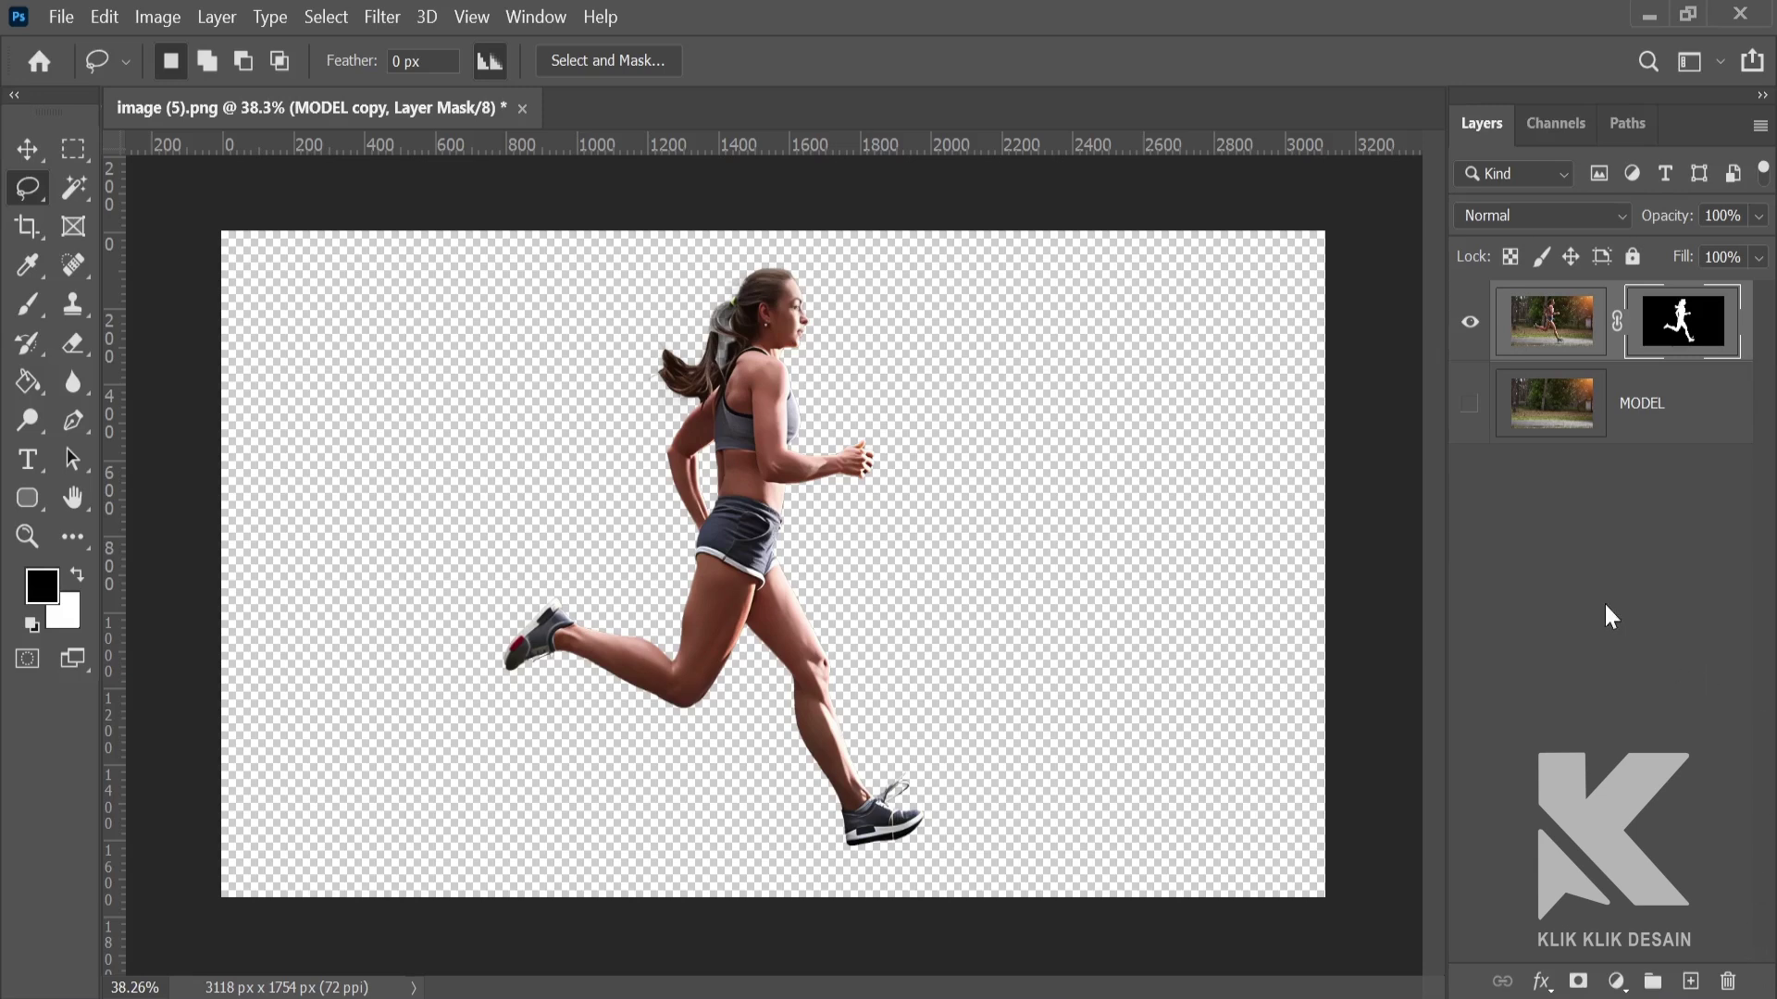
pyautogui.click(1470, 322)
pyautogui.click(1470, 404)
pyautogui.click(1623, 432)
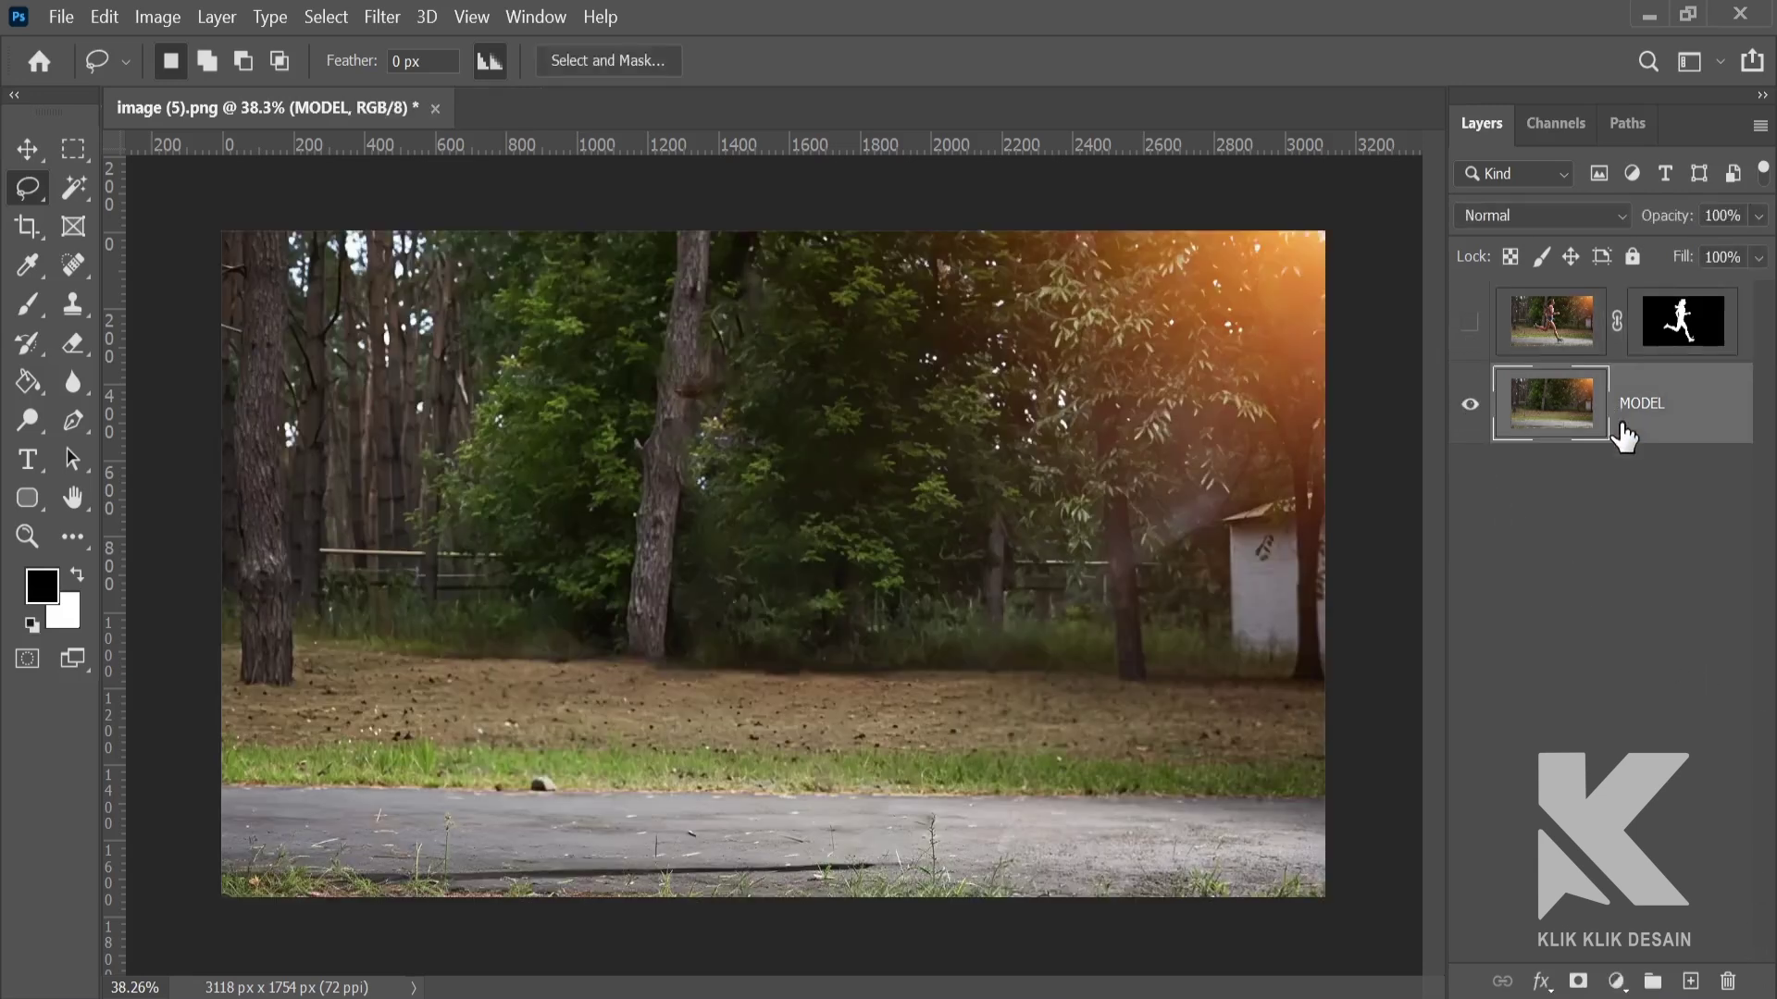
# Preview the runner cutout and the filled background separately, and leave both layers visible with MODEL selected
pyautogui.click(1470, 404)
pyautogui.click(1469, 322)
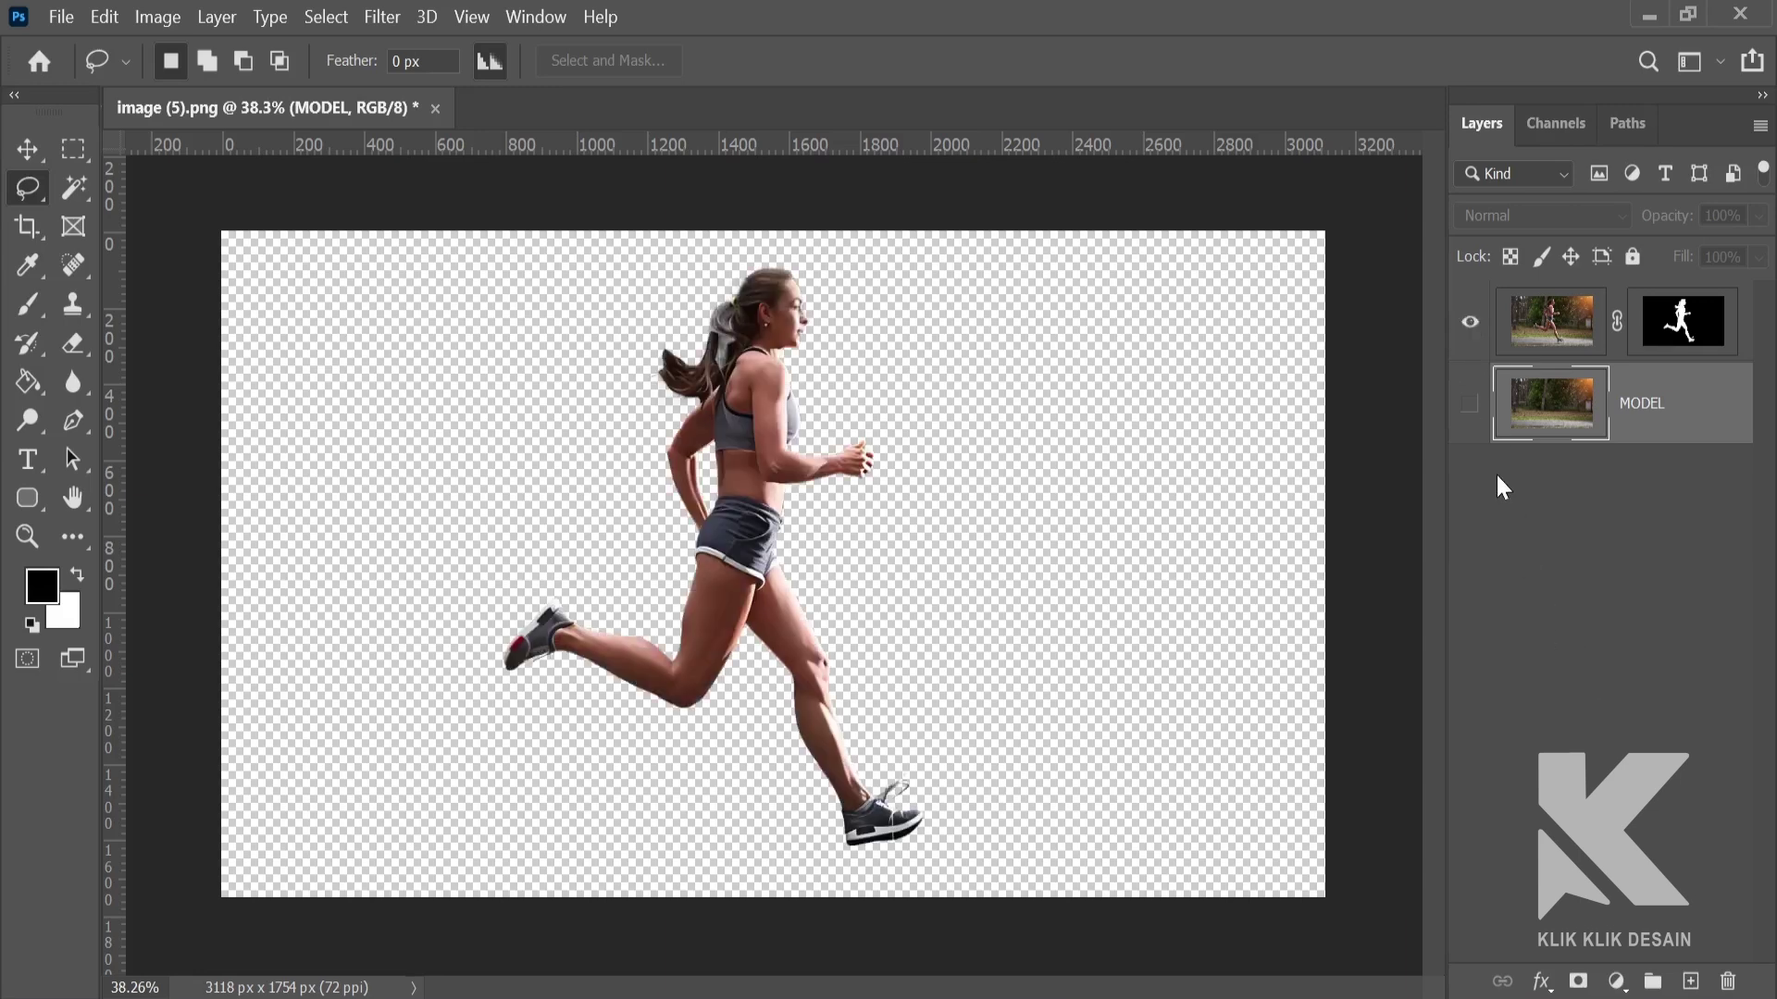
pyautogui.click(1470, 407)
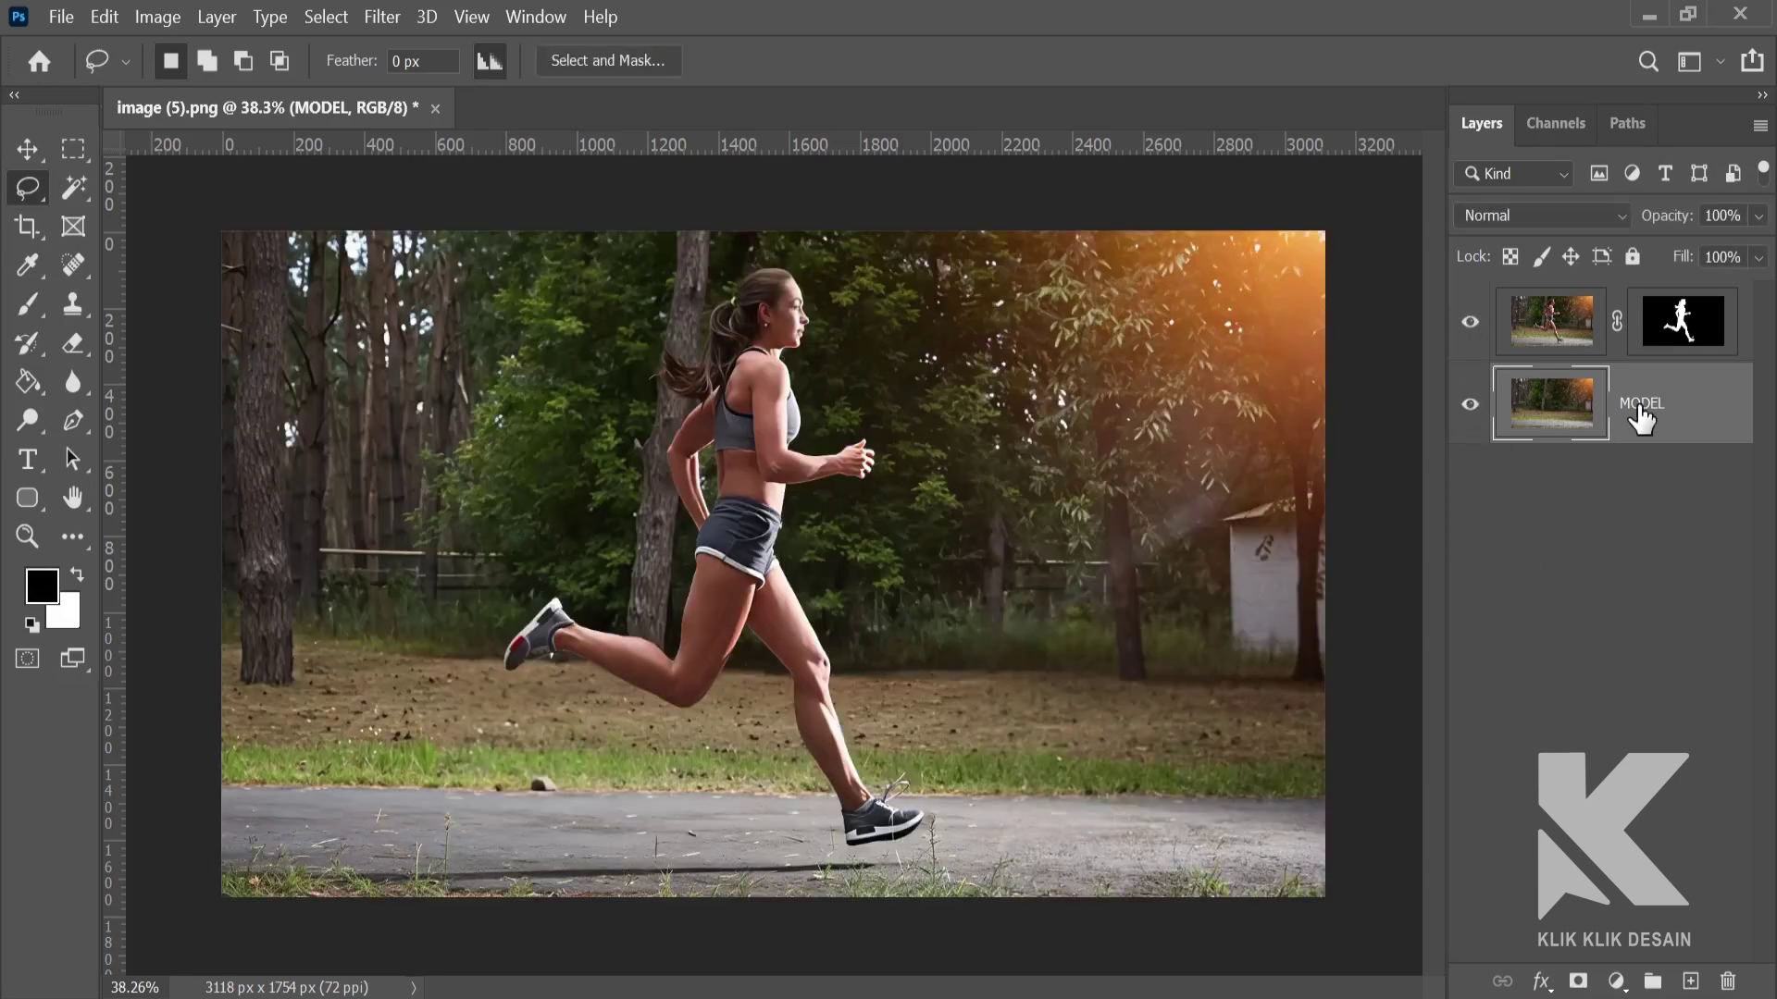
pyautogui.click(1471, 323)
pyautogui.click(1470, 324)
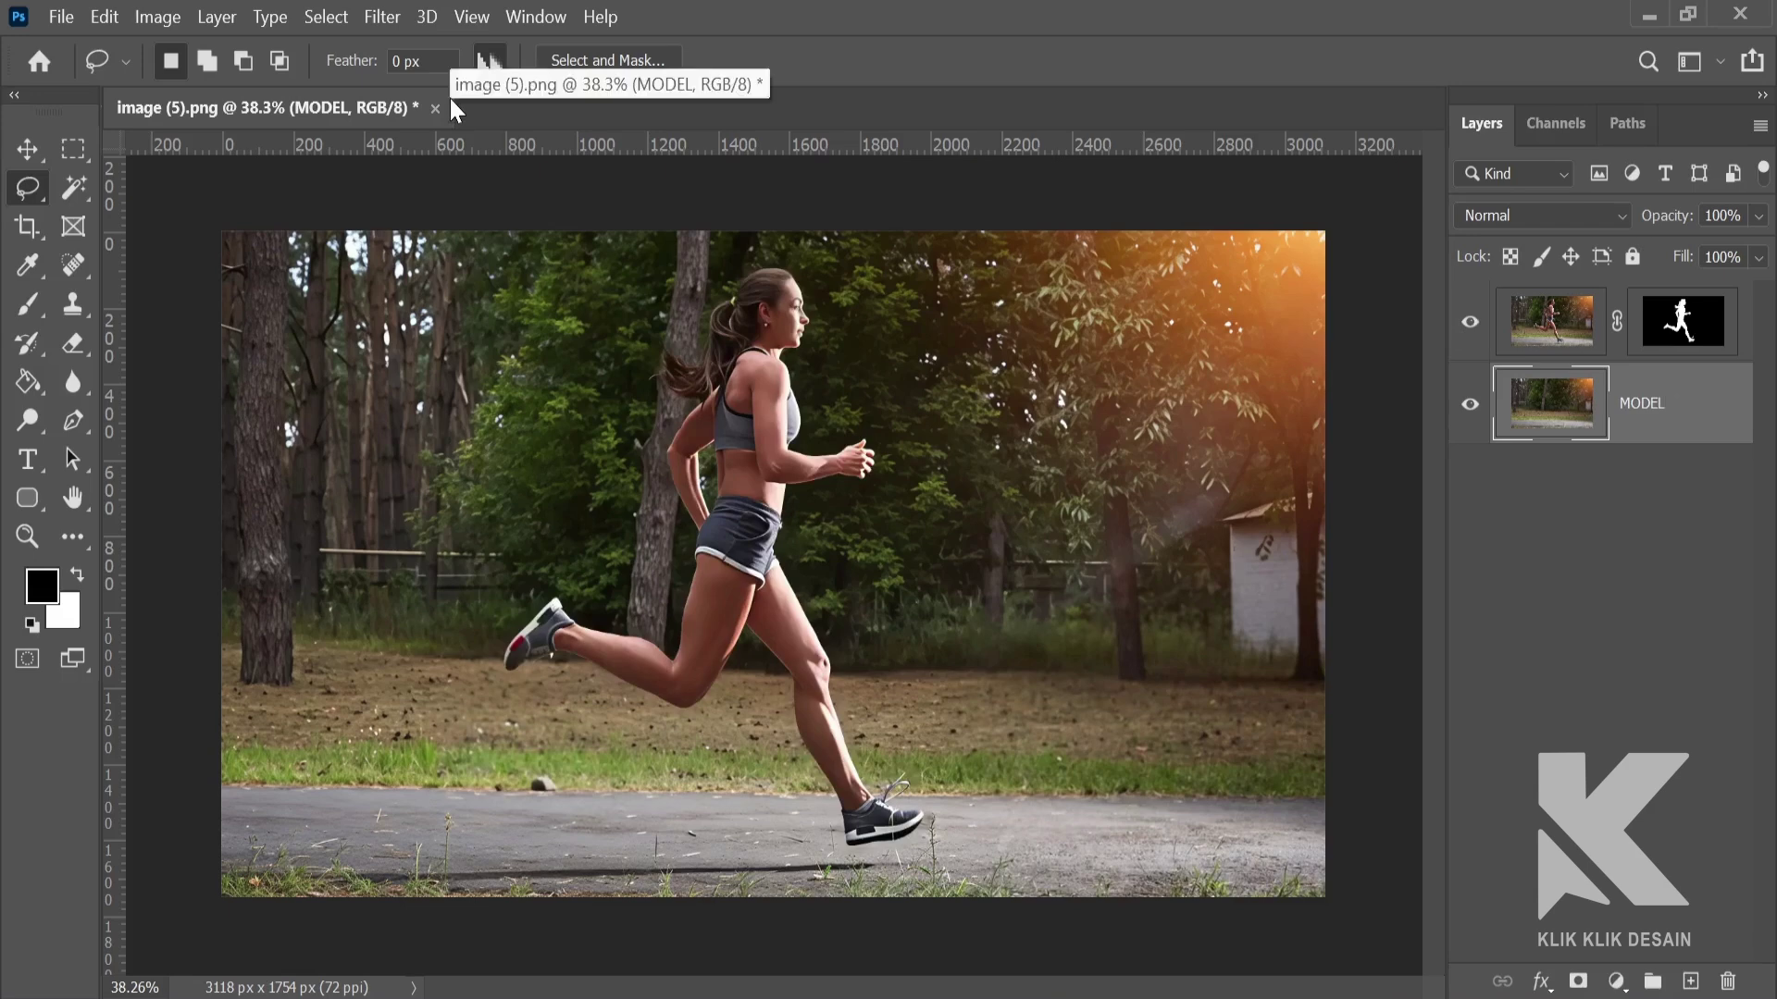
# Start a Path Blur on the MODEL background layer and draw a long horizontal left-to-right blur path at the runner's waist height
pyautogui.click(381, 18)
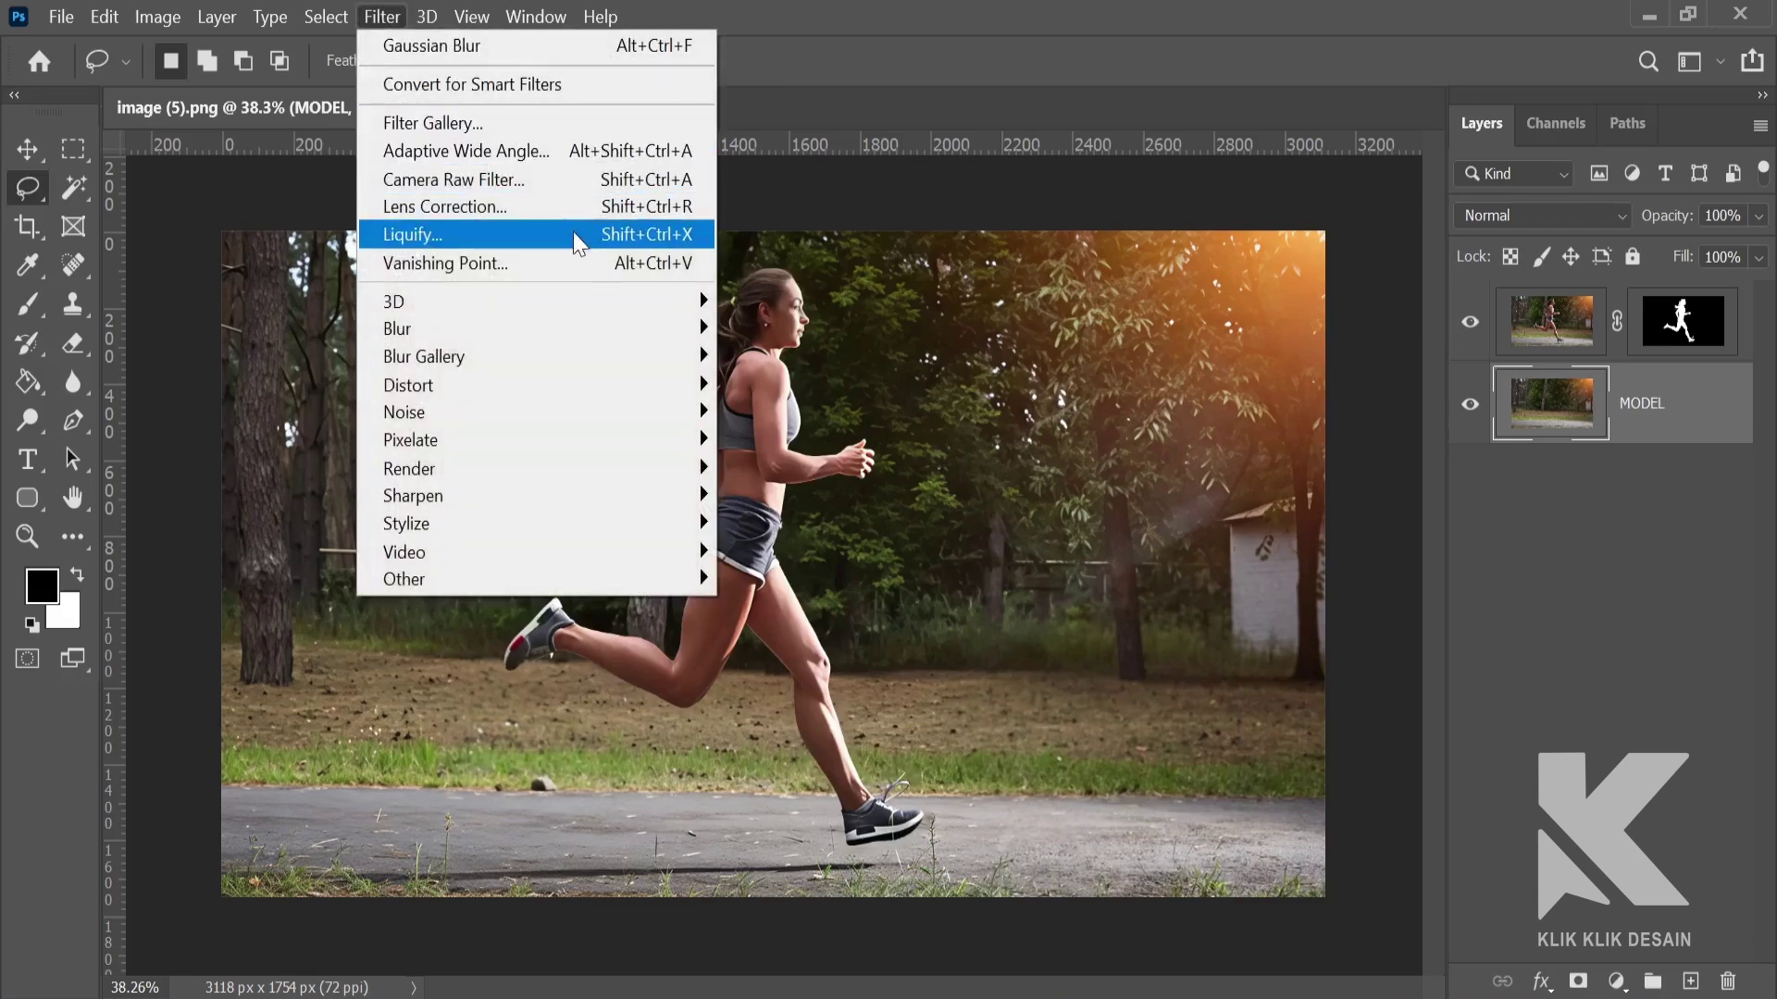
pyautogui.moveTo(617, 376)
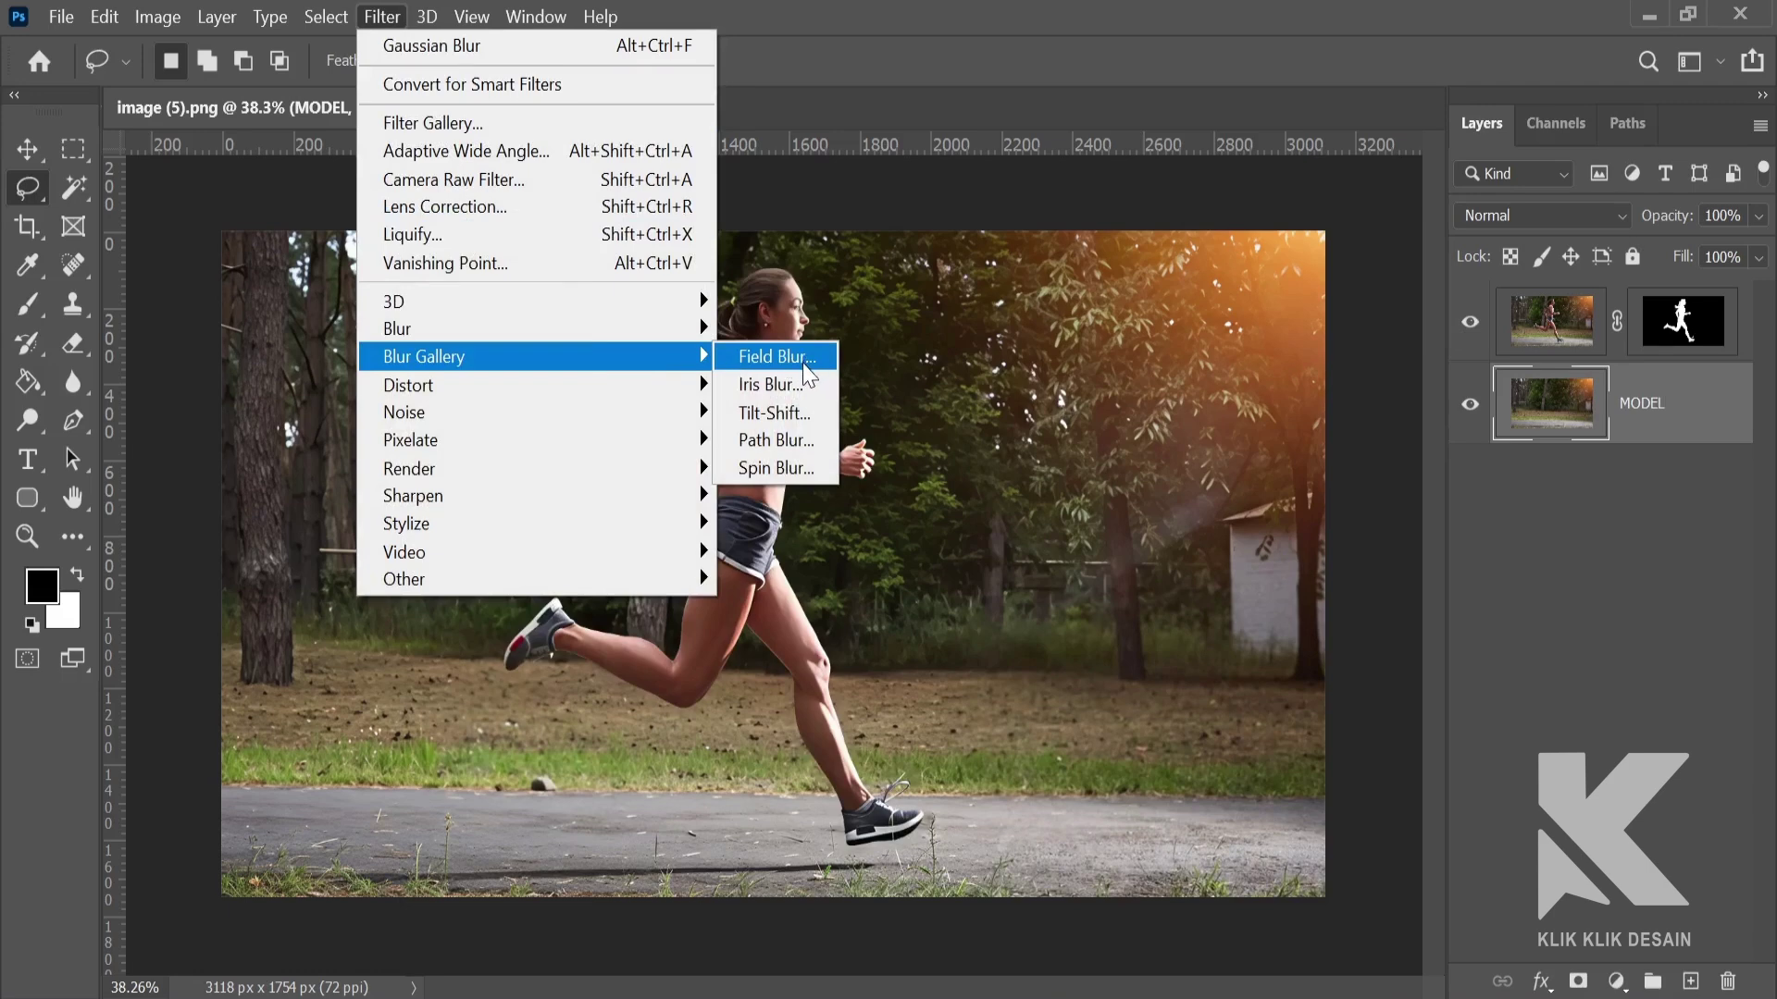
pyautogui.click(781, 441)
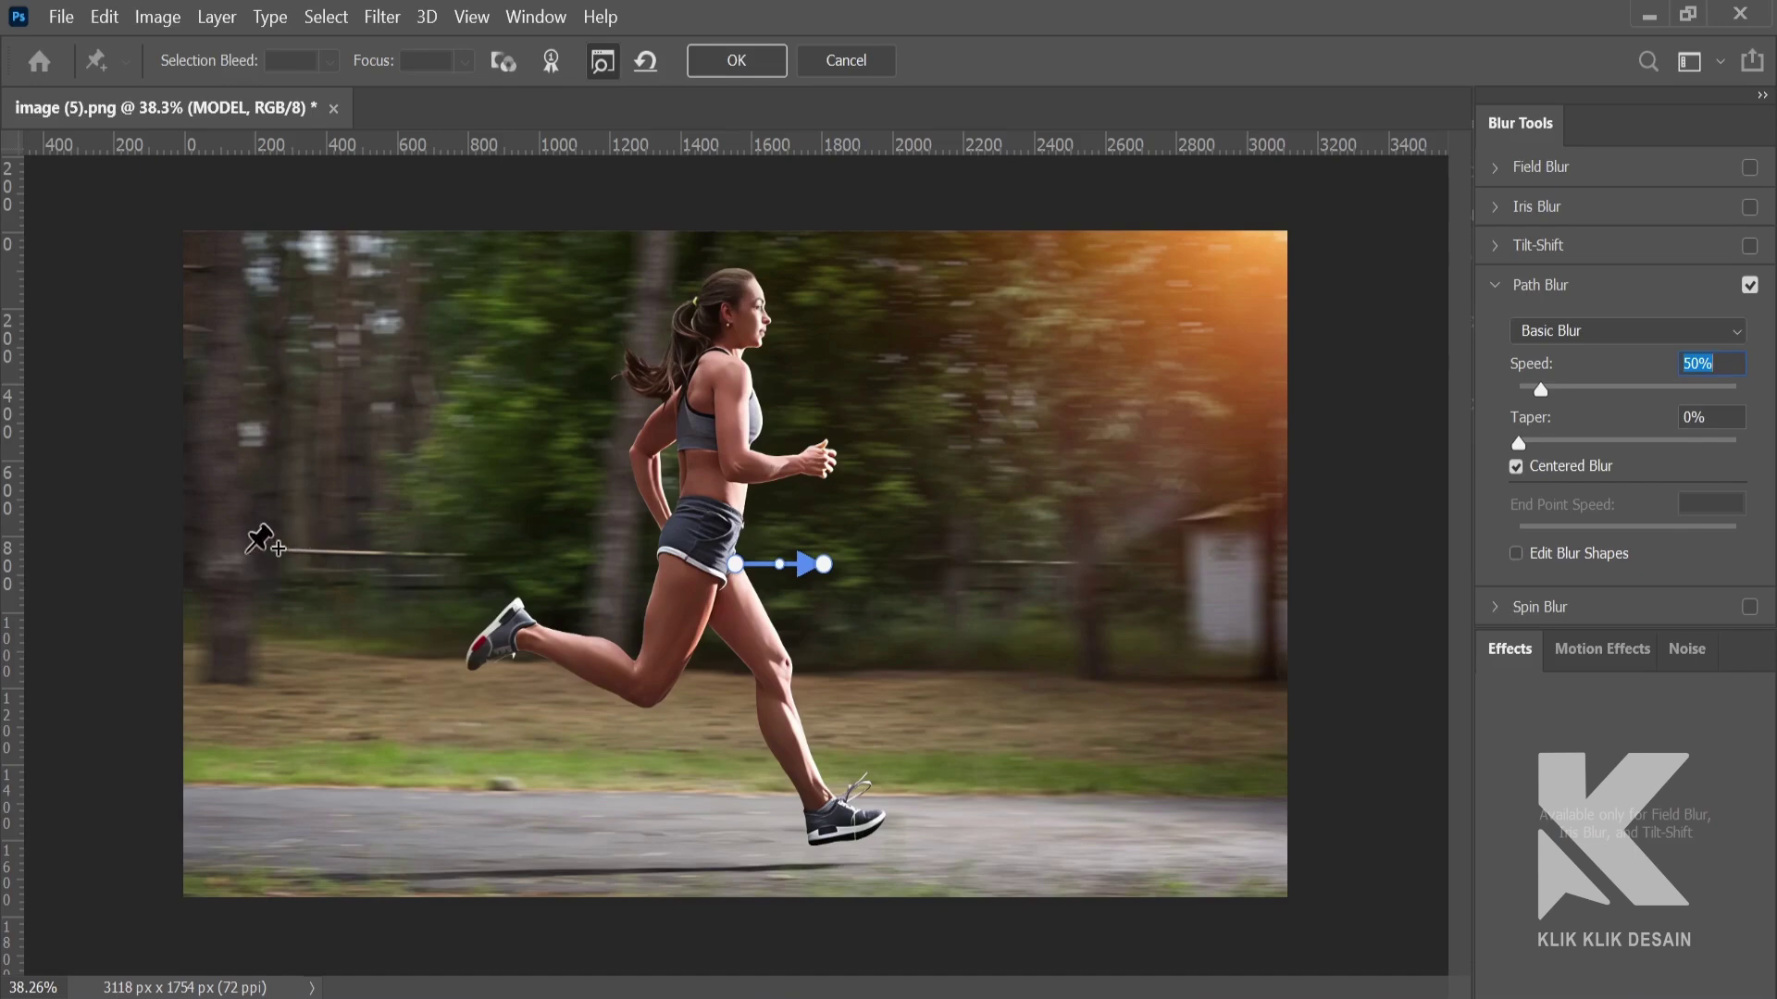
pyautogui.click(242, 534)
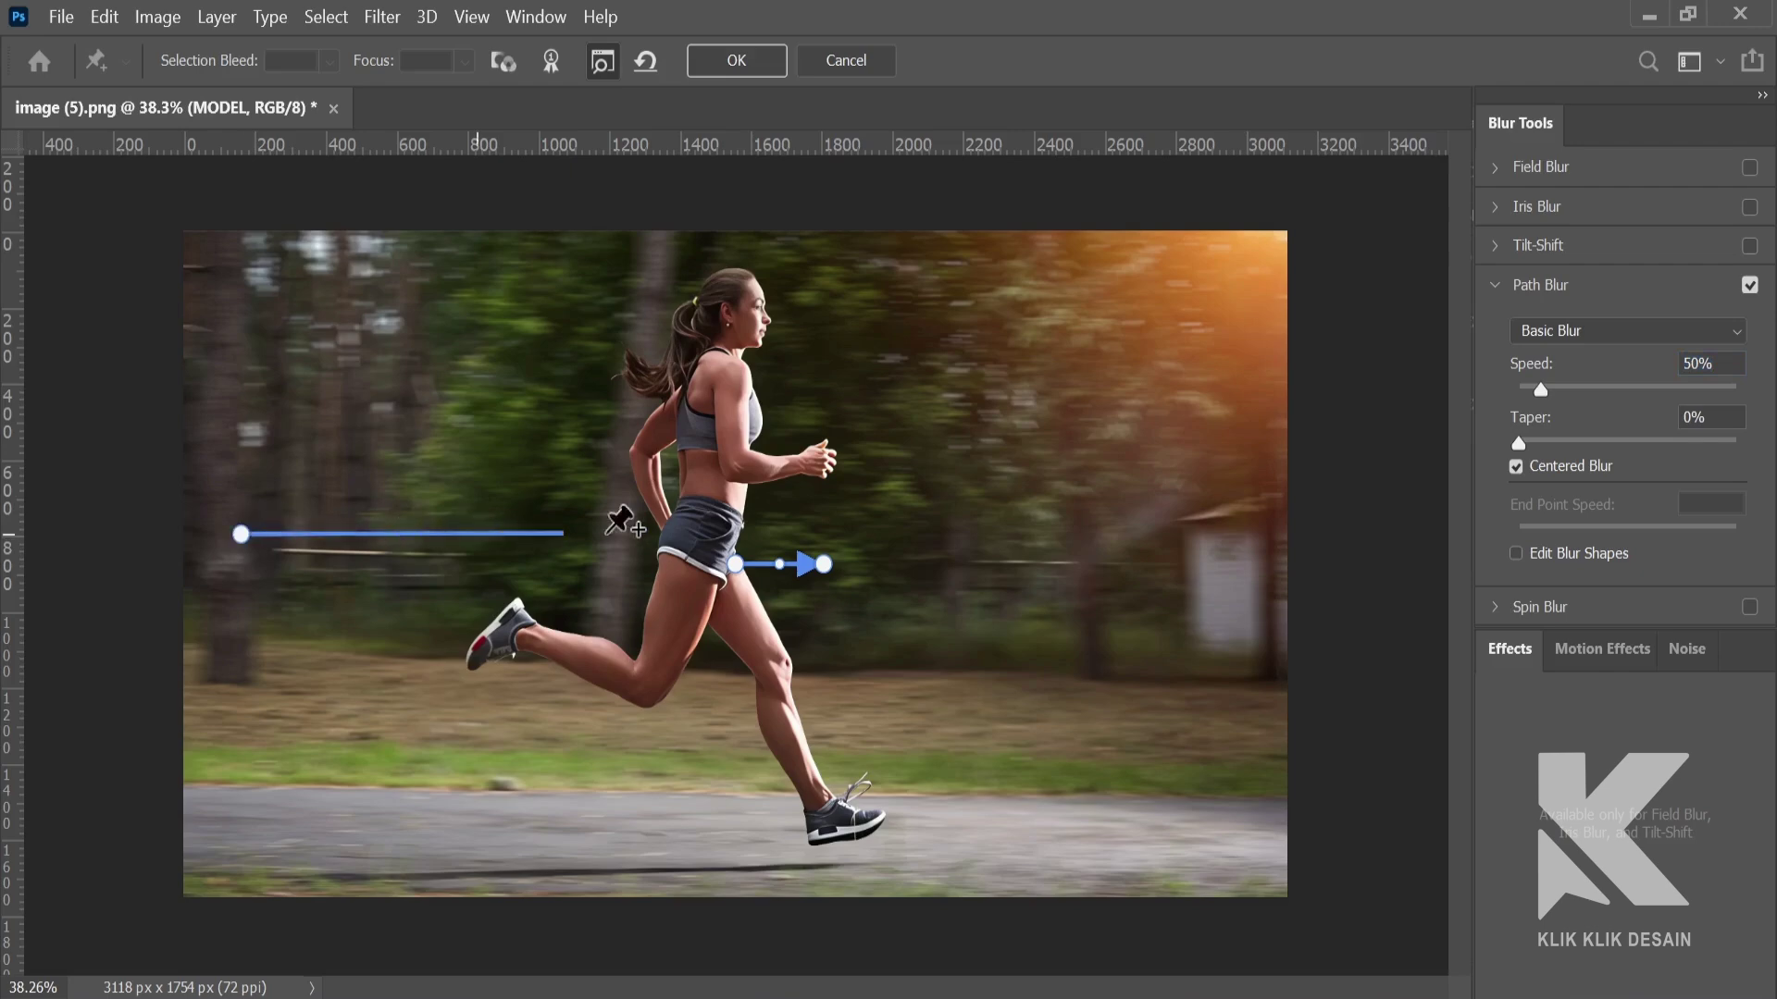
pyautogui.doubleClick(1168, 532)
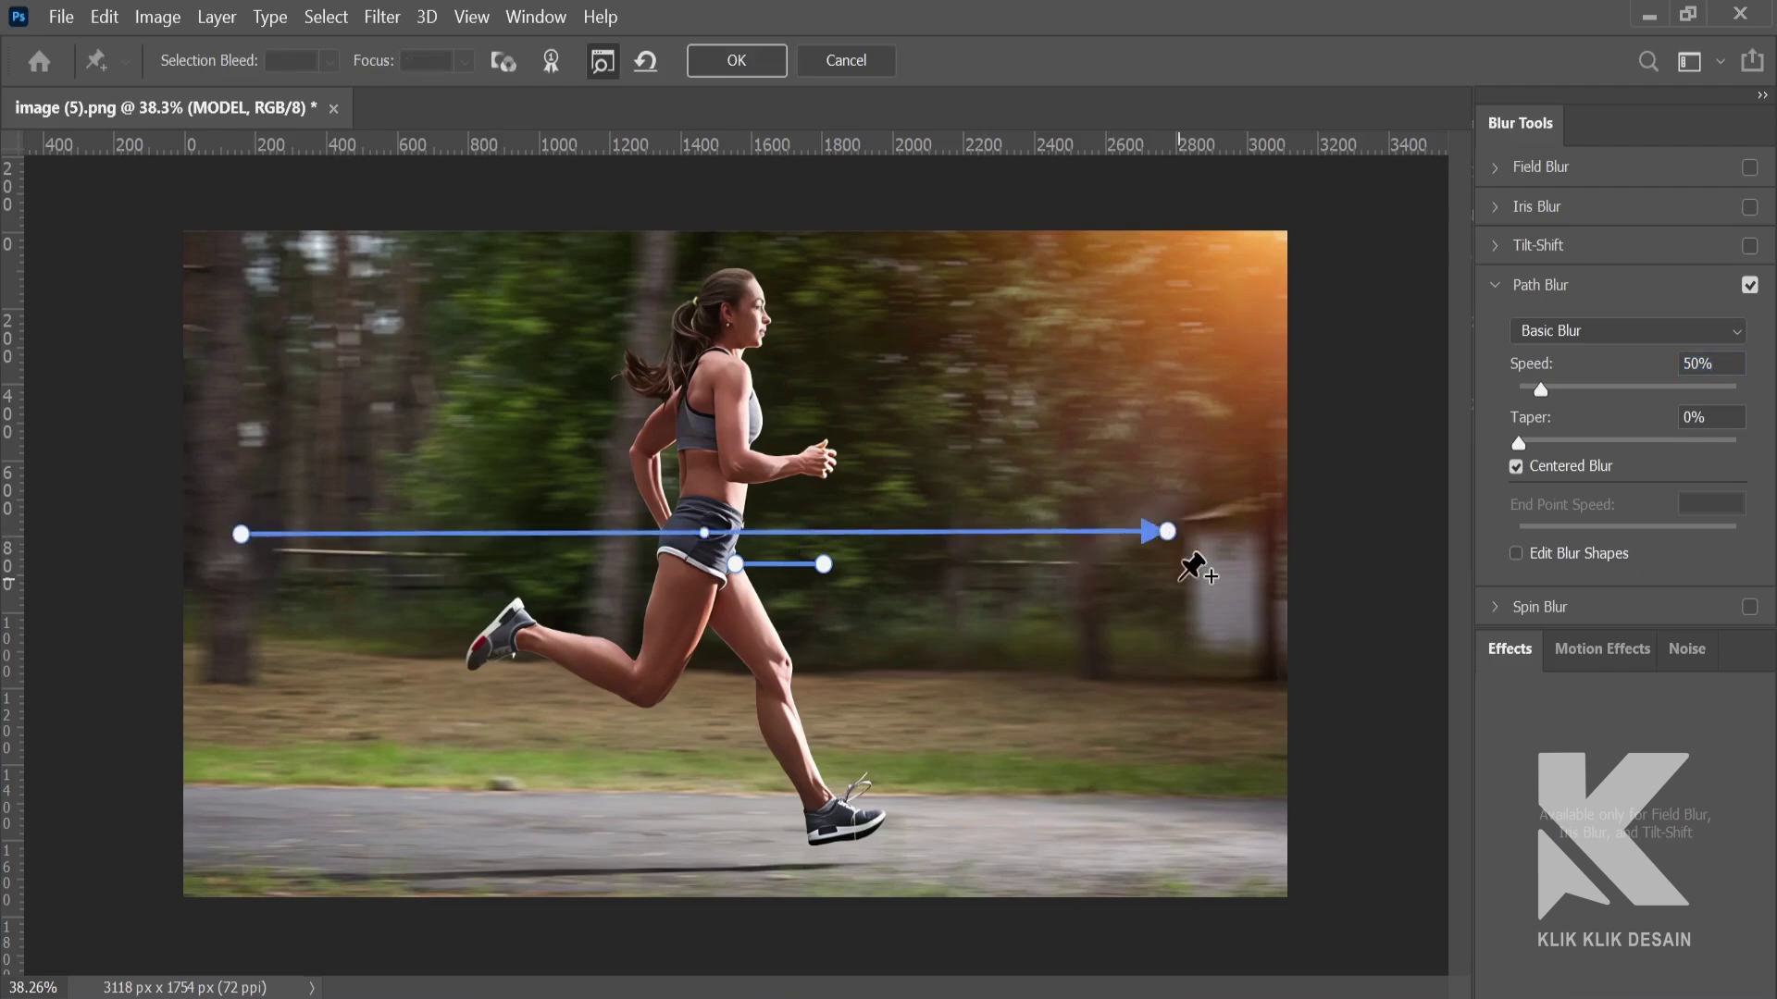
# Add two more left-to-right blur paths, one rising through the trees past the runner's shoulders and one sloping down along the road
pyautogui.click(244, 420)
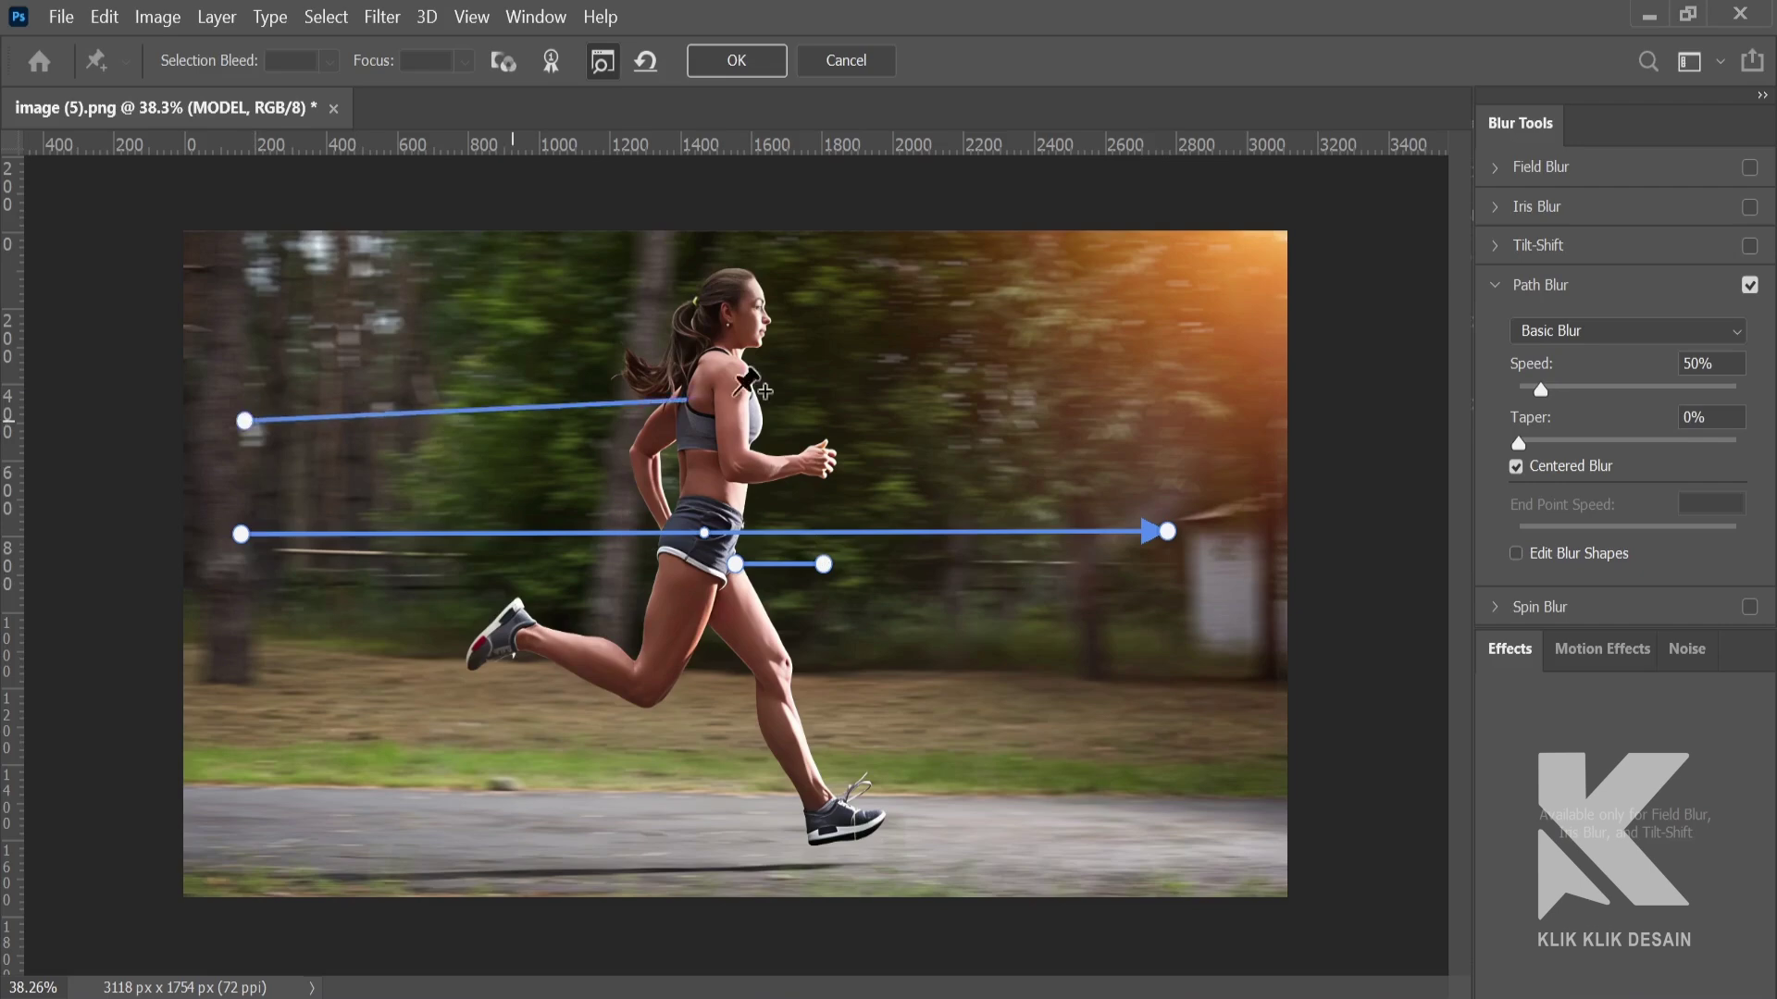
pyautogui.doubleClick(1175, 269)
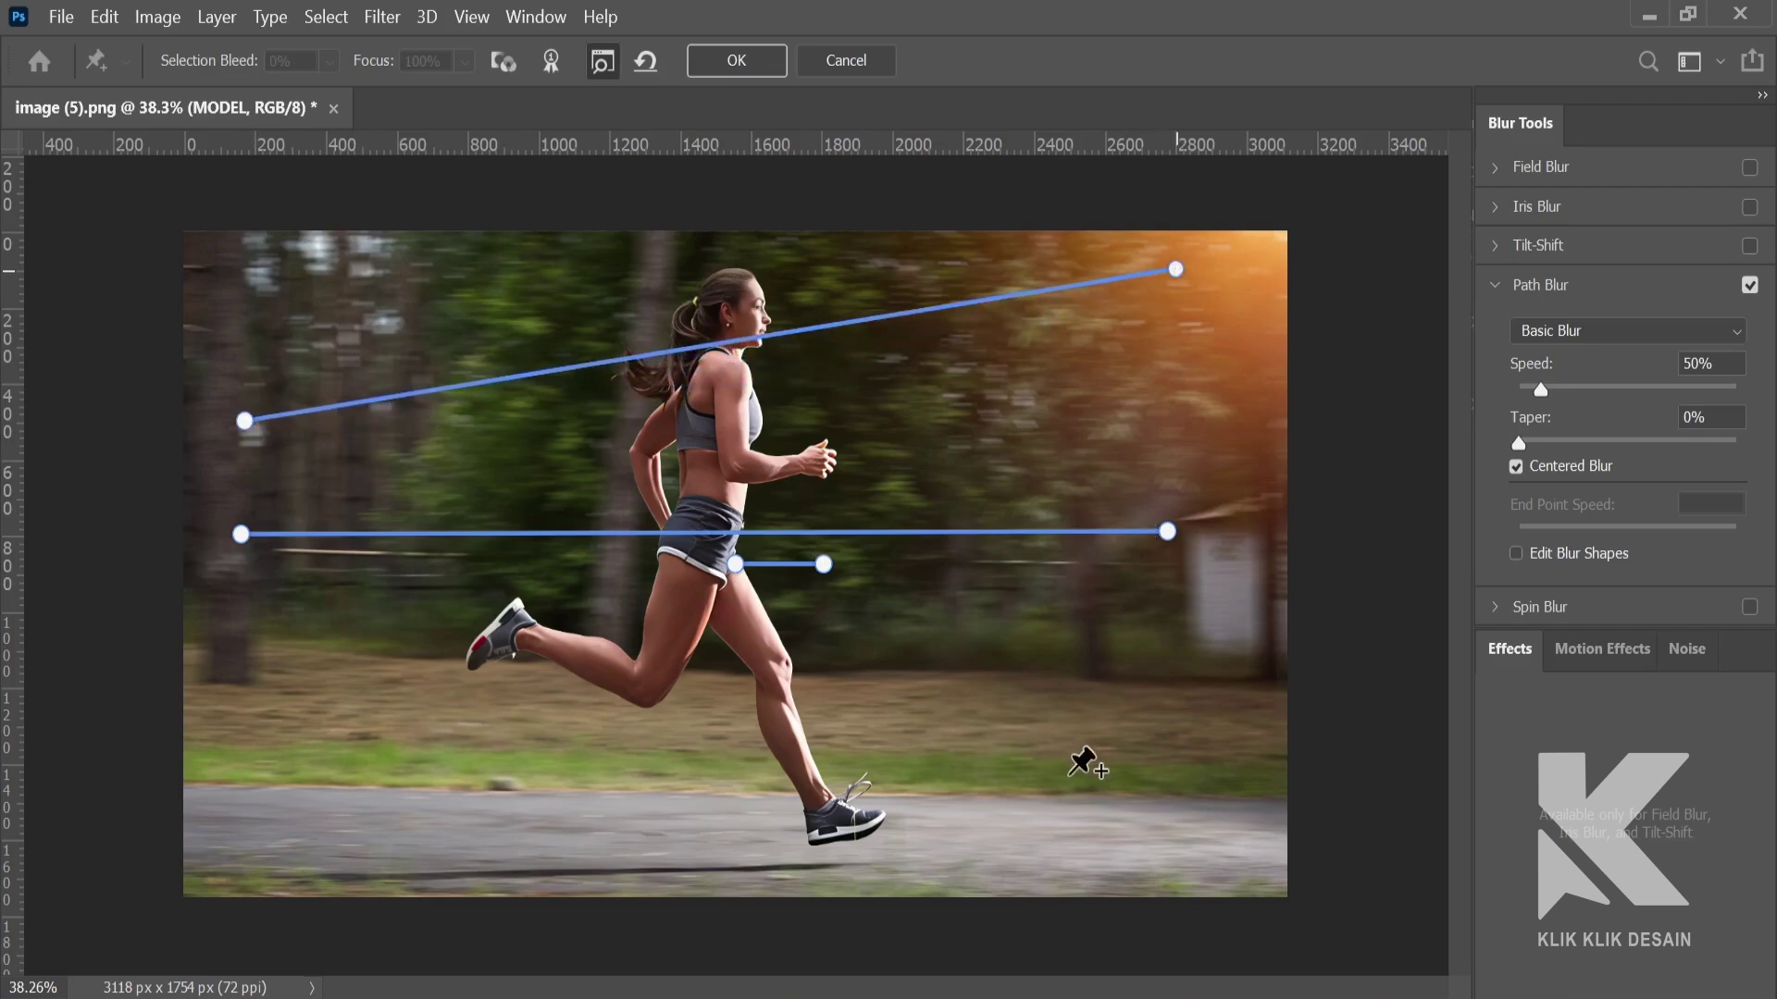
pyautogui.click(251, 748)
pyautogui.doubleClick(1181, 822)
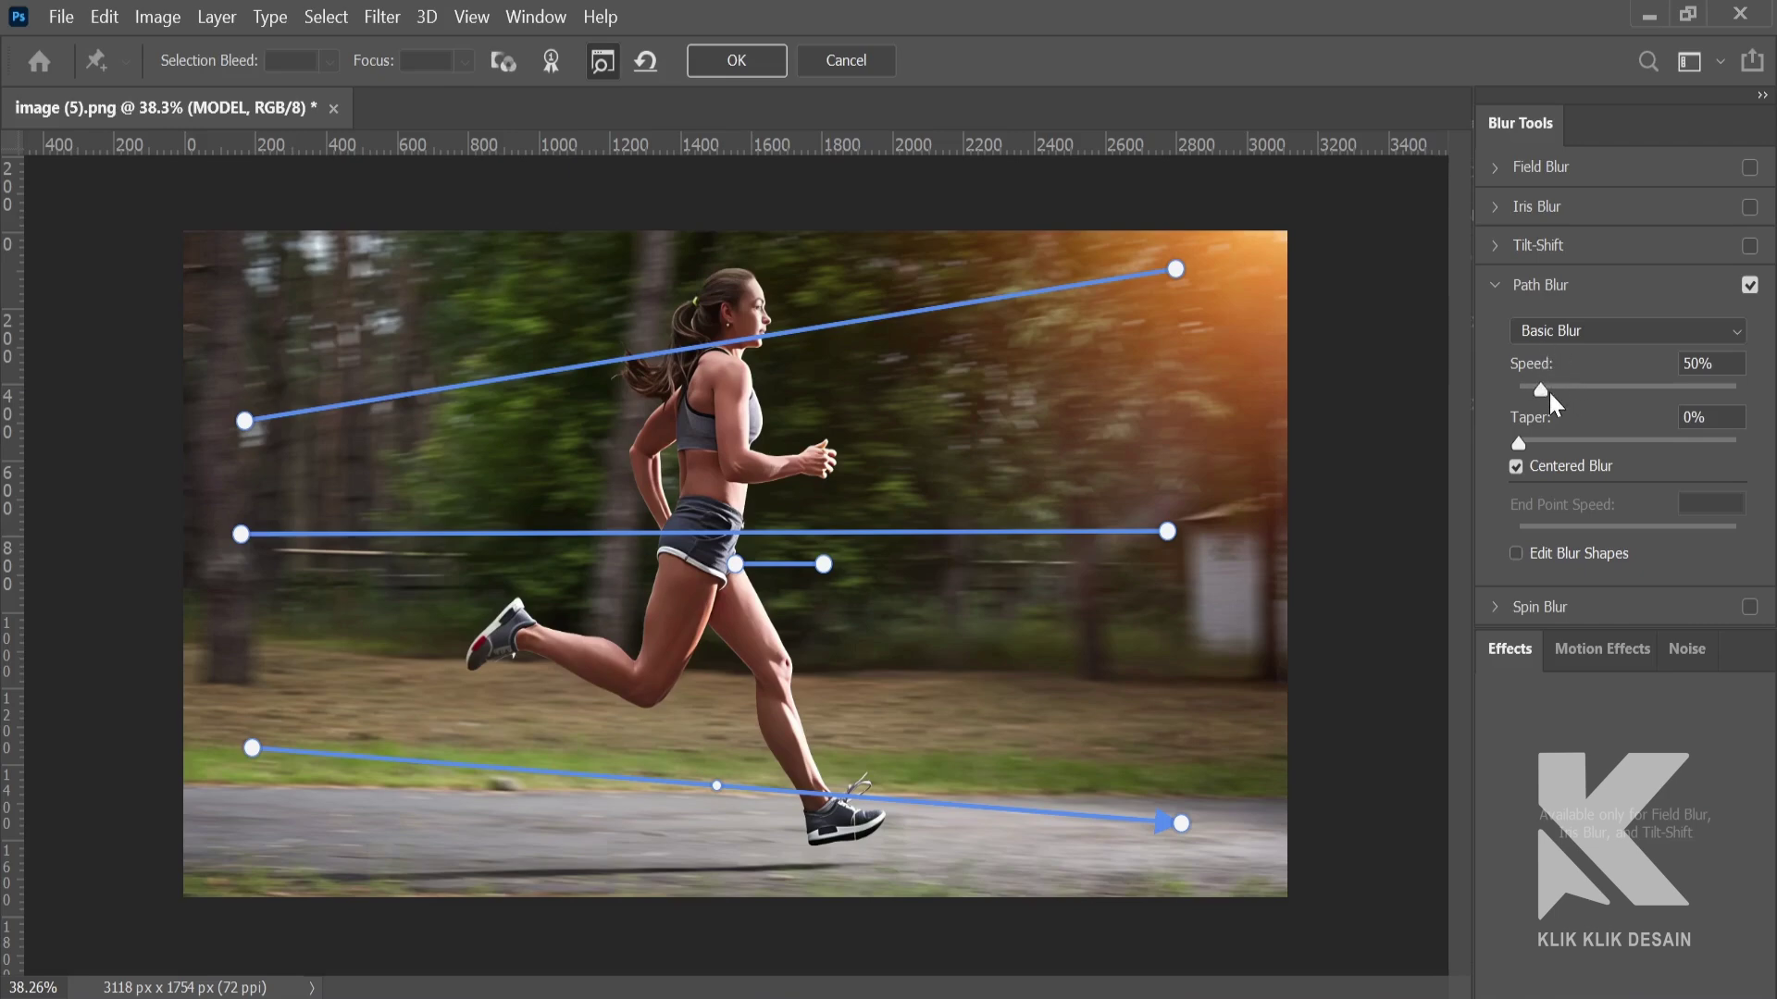
# Compare the background without blur, set the Path Blur speed to 99%, and apply the filter
pyautogui.moveTo(1542, 391); pyautogui.dragTo(1503, 396)
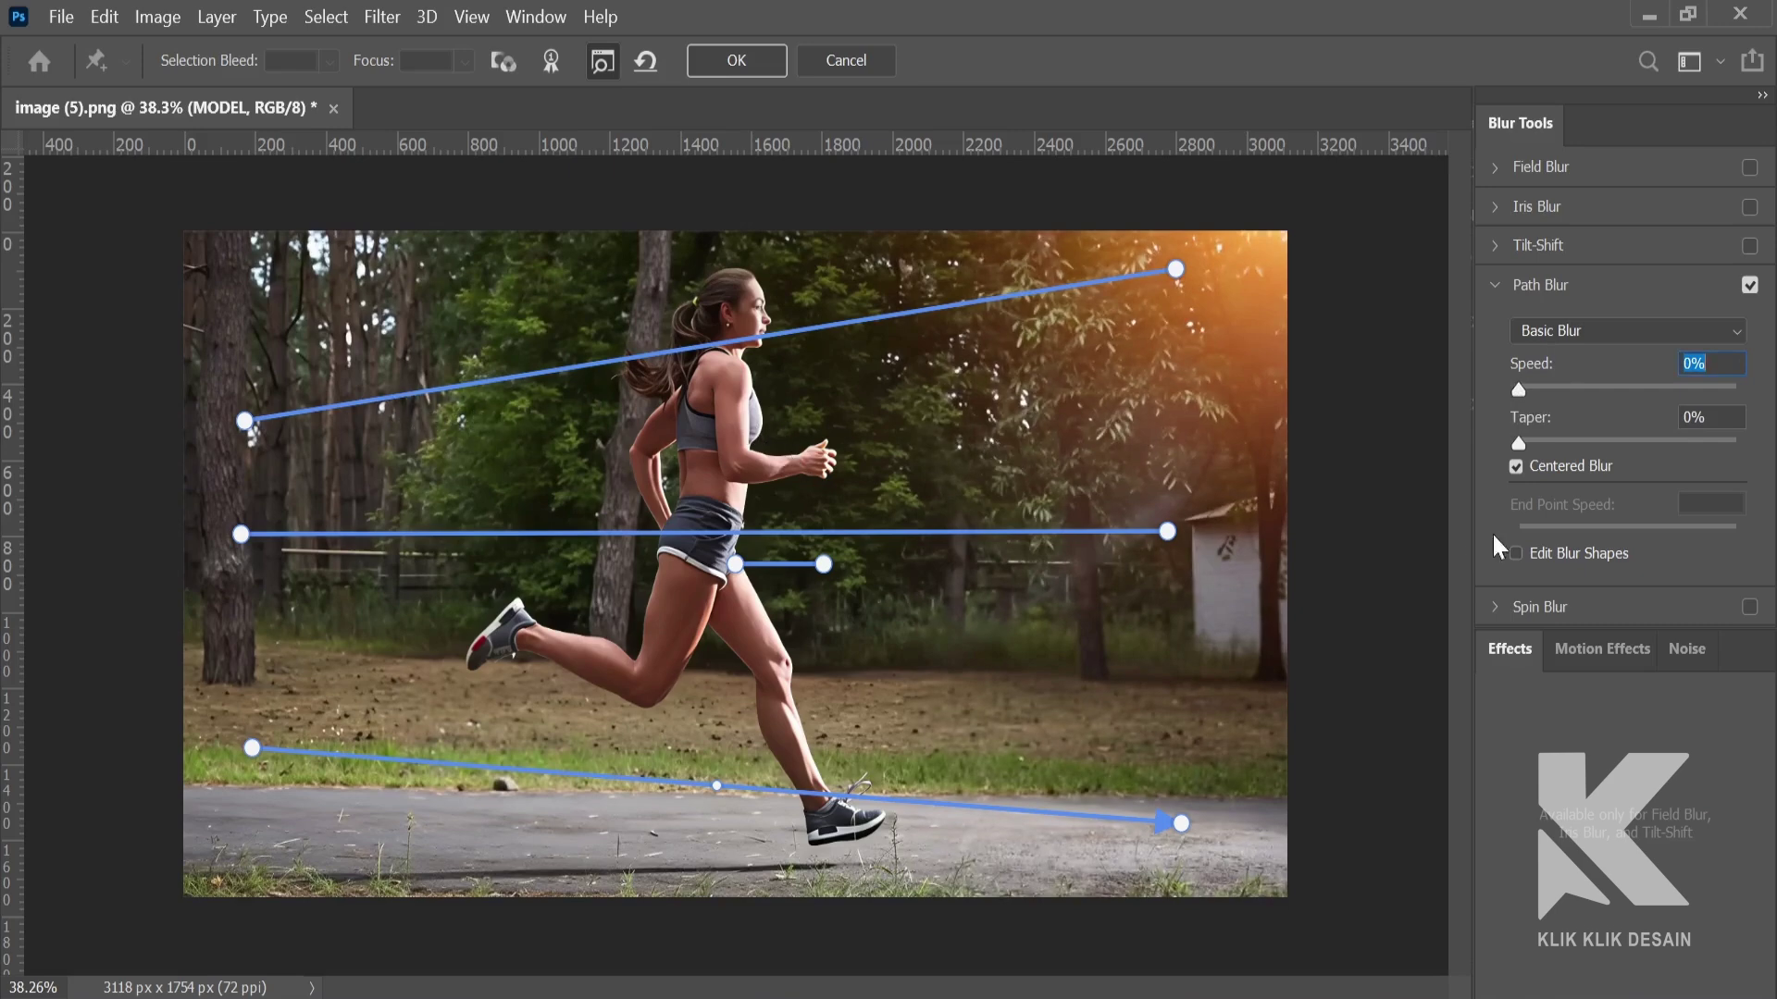
pyautogui.moveTo(1518, 391)
pyautogui.mouseDown()
pyautogui.moveTo(1658, 388)
pyautogui.moveTo(1551, 394)
pyautogui.mouseUp()
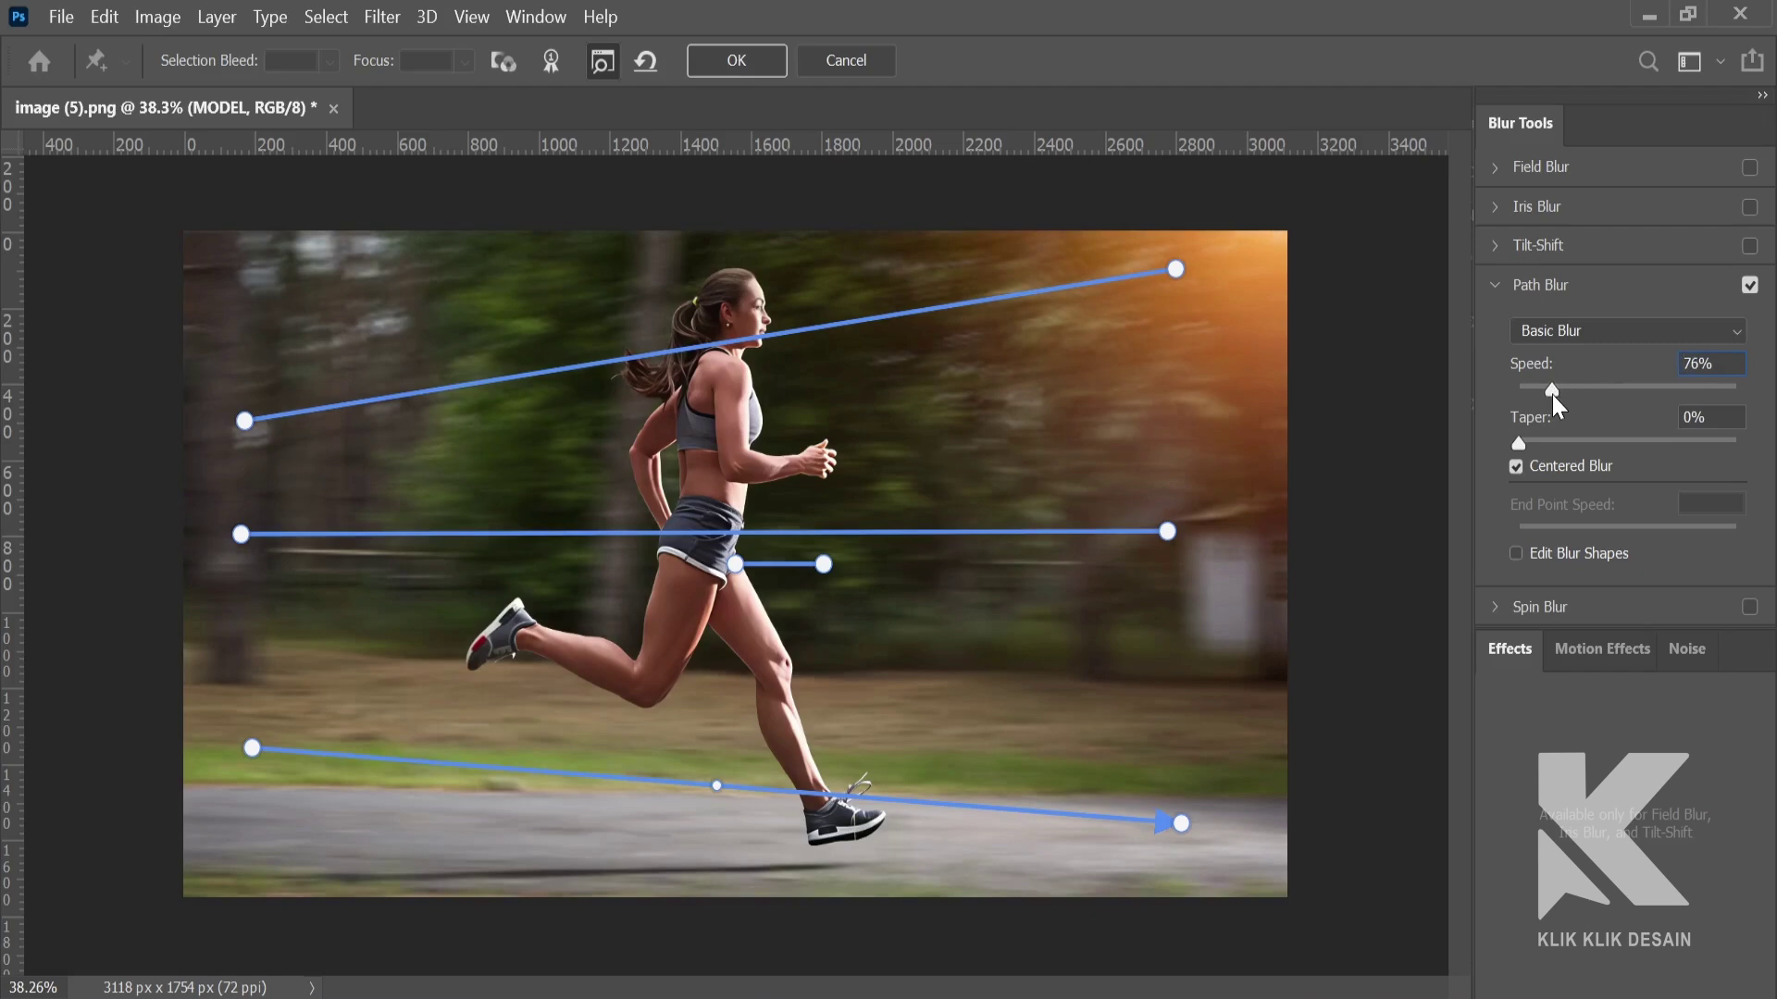
pyautogui.moveTo(1552, 394); pyautogui.dragTo(1560, 394)
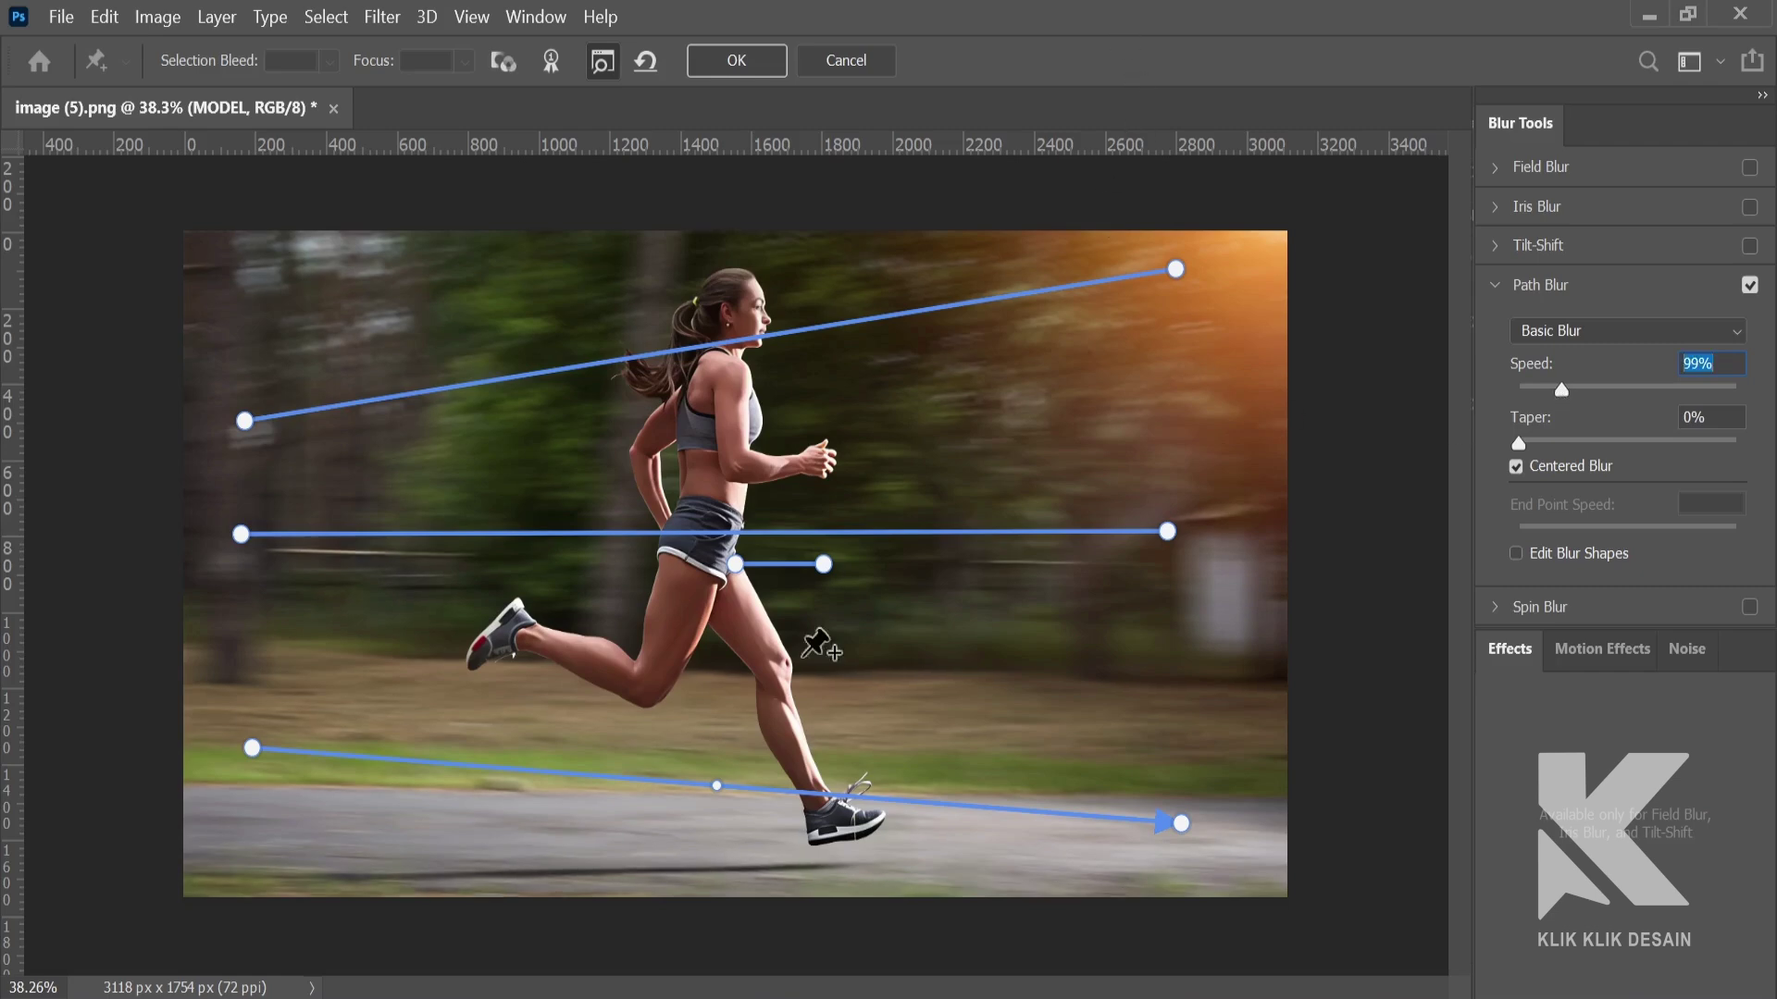
pyautogui.click(737, 60)
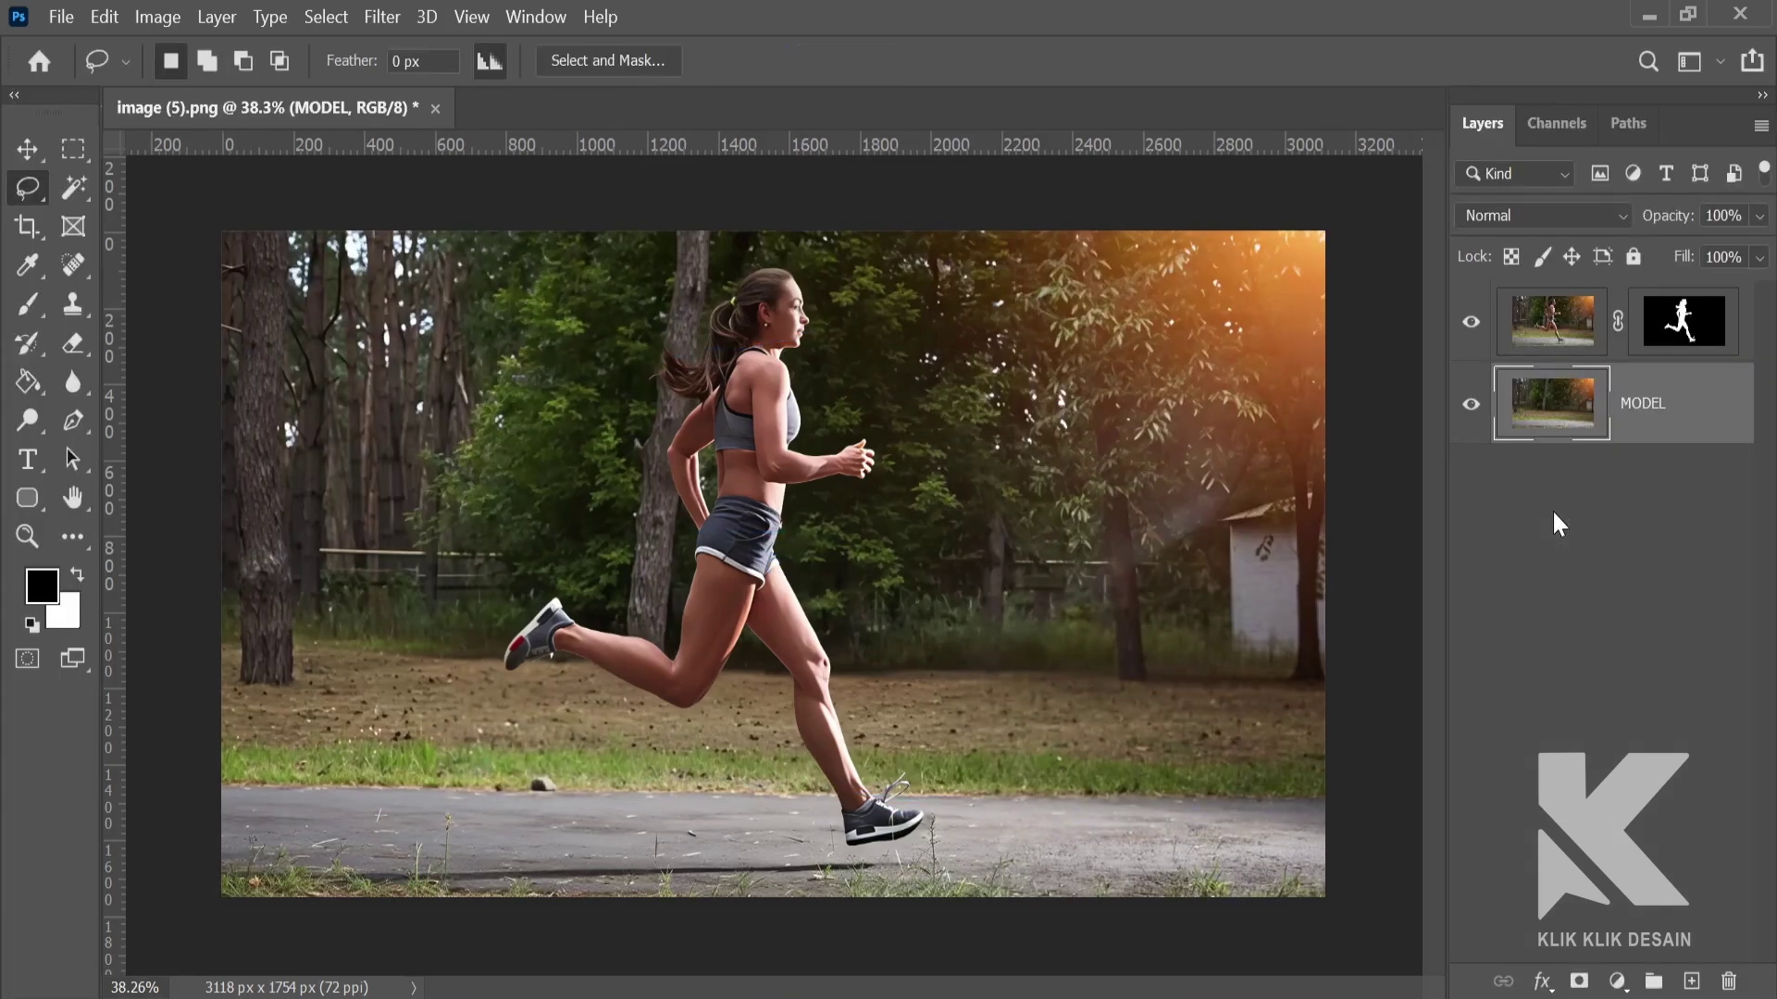